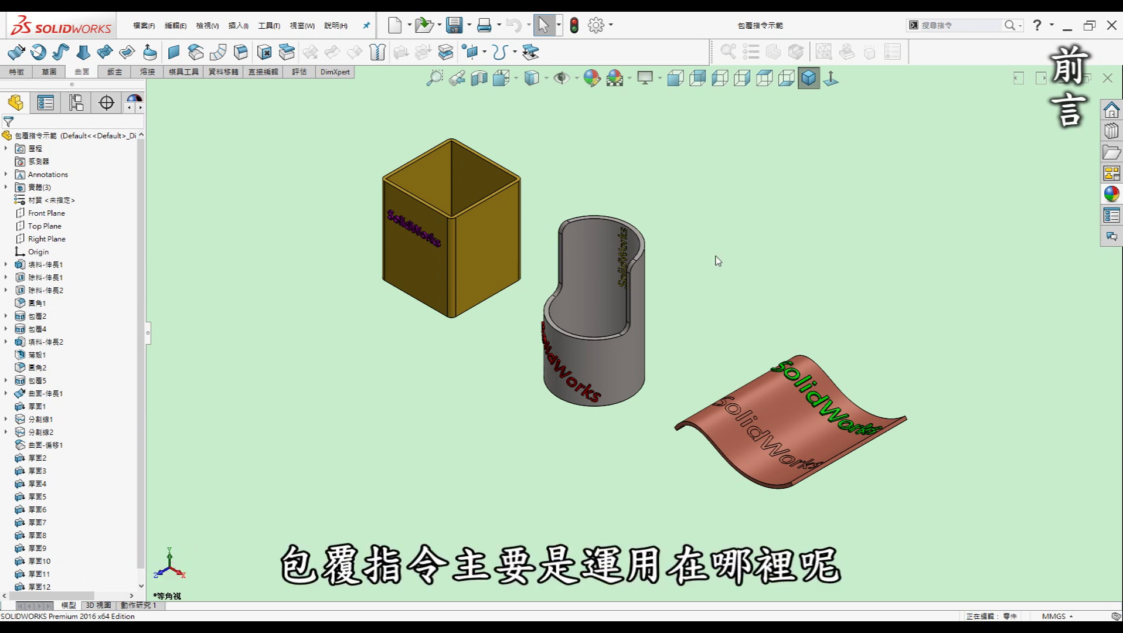
# Step: Orbit and zoom around the box, cylinder and curved sheet to inspect their lettering
pyautogui.press('Down')
pyautogui.press('Down')
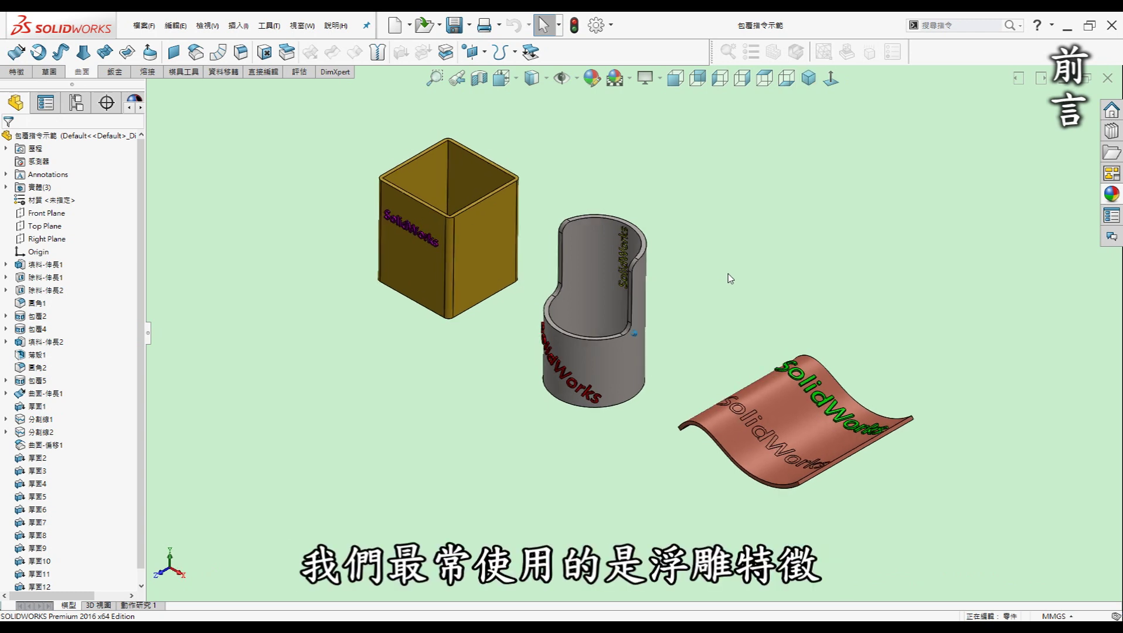
pyautogui.press('Down')
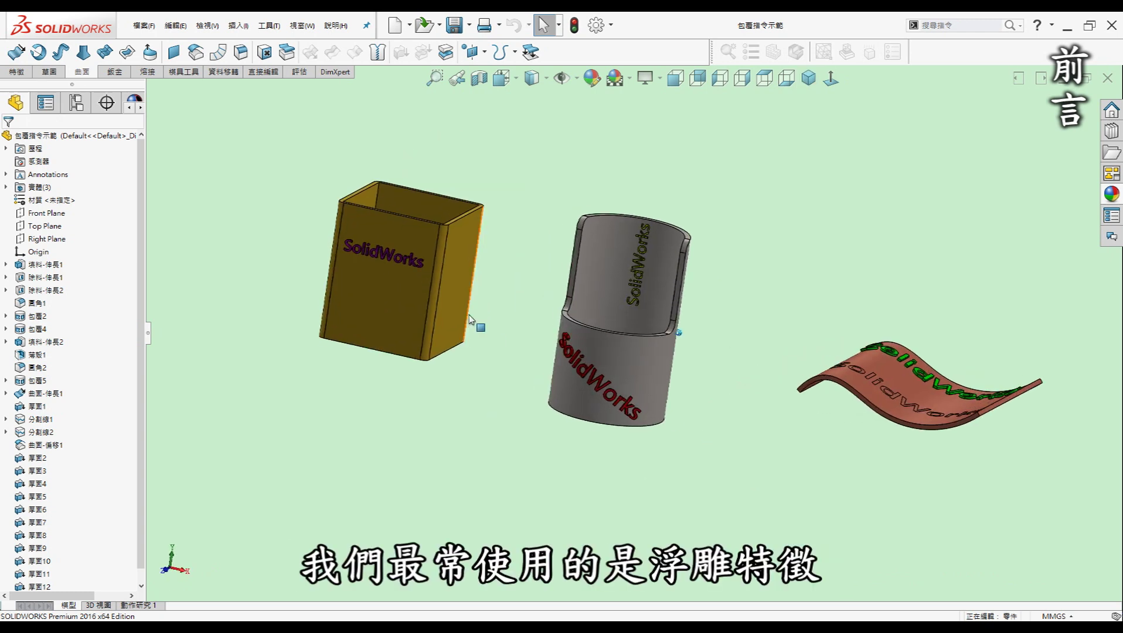
pyautogui.press('Down')
pyautogui.press('Down')
pyautogui.press('Down')
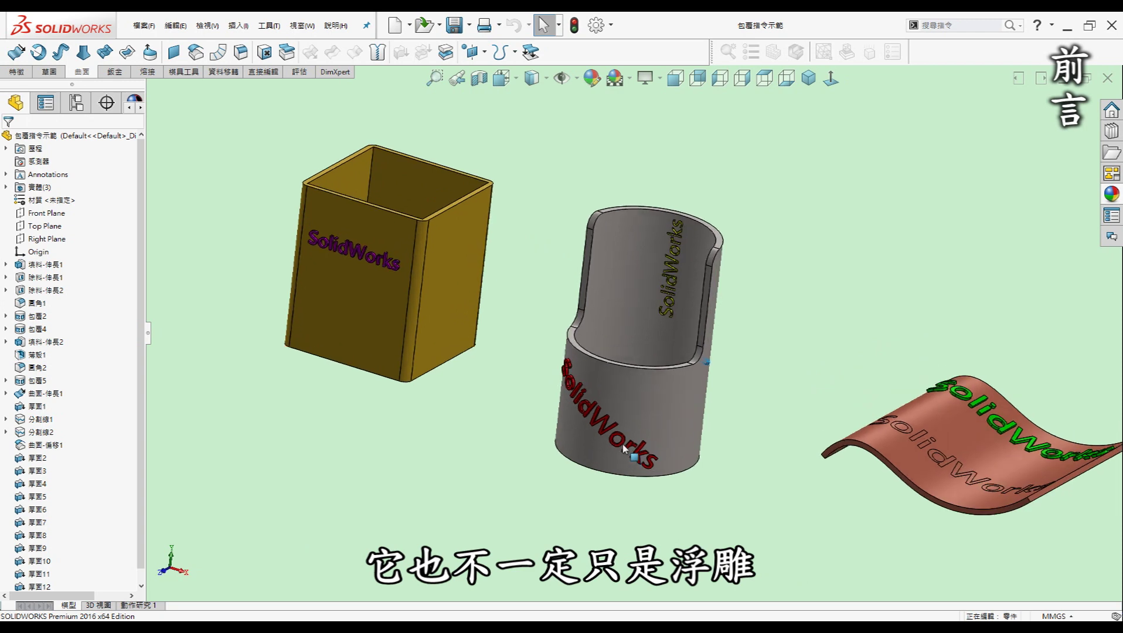
pyautogui.scroll(-2, 636, 381)
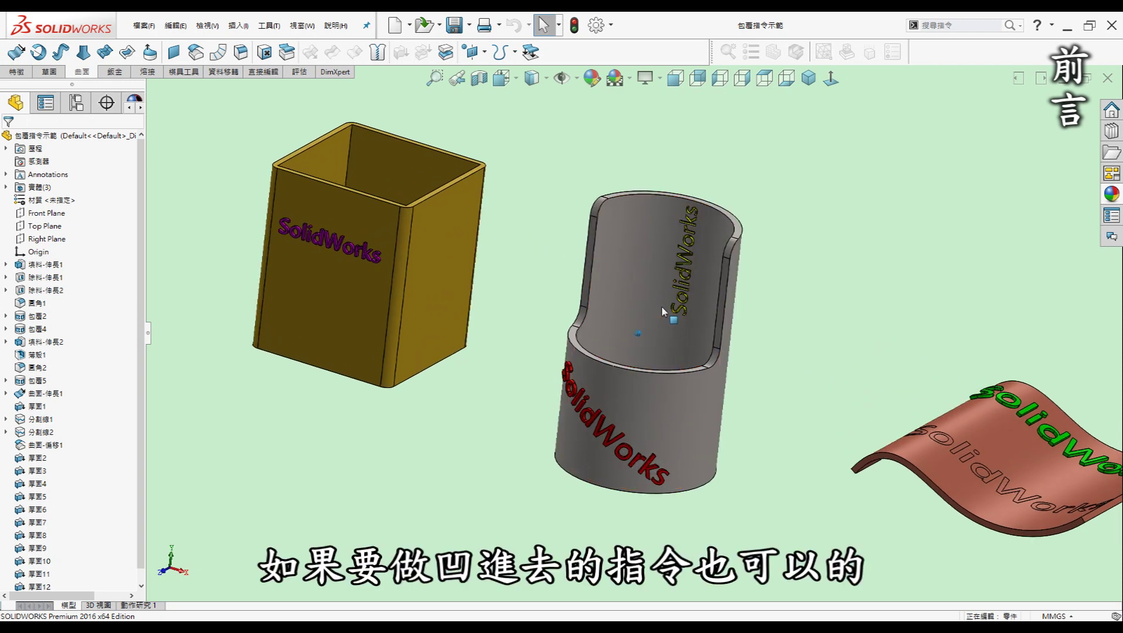
pyautogui.scroll(-2, 673, 300)
pyautogui.scroll(3, 673, 300)
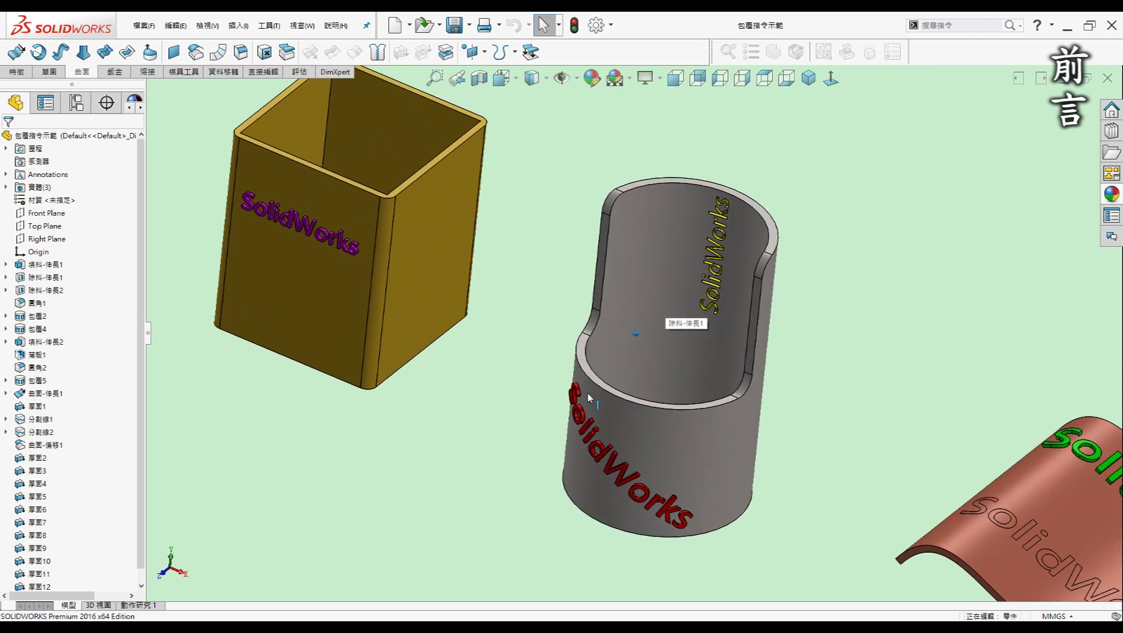
pyautogui.press('Up')
pyautogui.press('Up')
pyautogui.moveTo(493, 394)
pyautogui.mouseDown(button='middle')
pyautogui.moveTo(769, 388)
pyautogui.moveTo(646, 327)
pyautogui.mouseUp(button='middle')
pyautogui.hotkey('ctrl', '7')
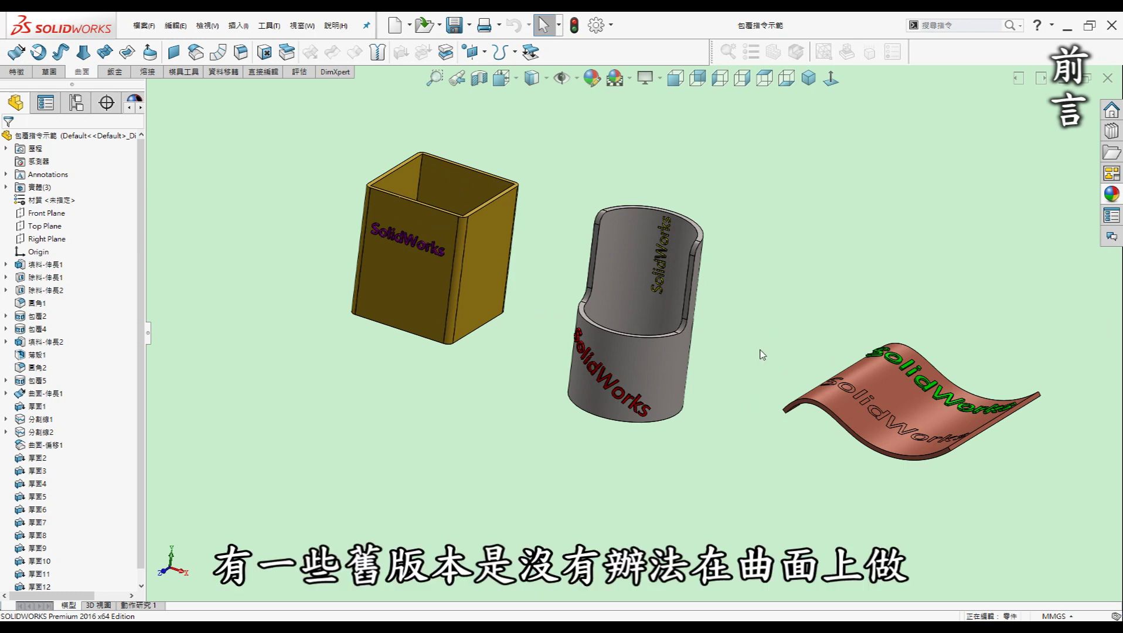
pyautogui.moveTo(759, 352); pyautogui.dragTo(915, 410, button='middle')
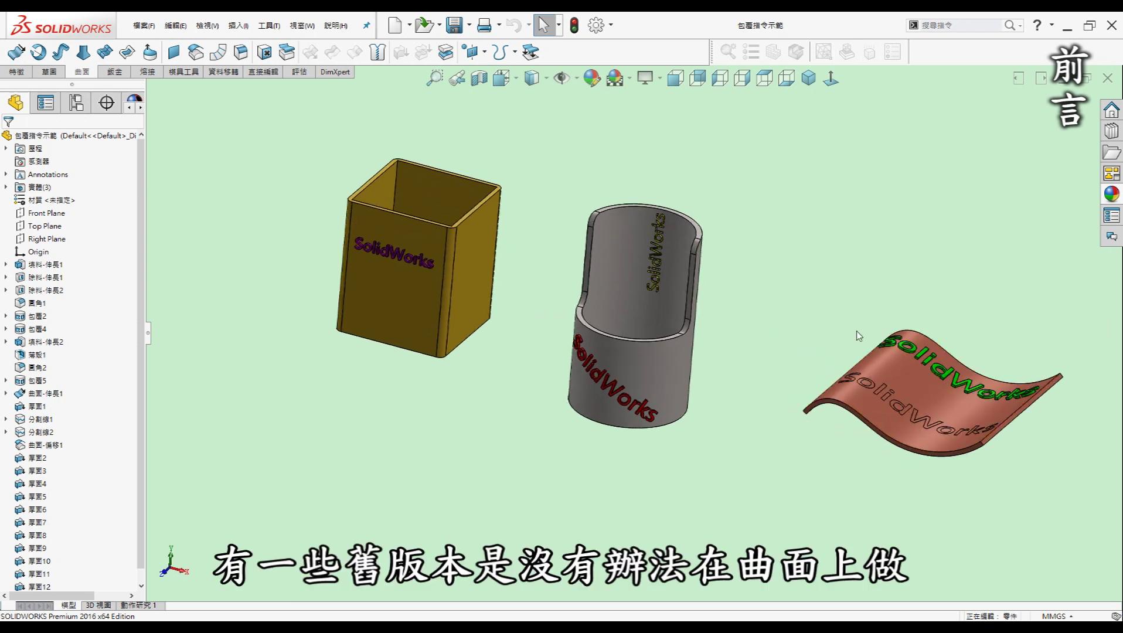
pyautogui.moveTo(812, 460); pyautogui.dragTo(934, 489, button='middle')
pyautogui.moveTo(860, 471)
pyautogui.mouseDown(button='middle')
pyautogui.moveTo(703, 432)
pyautogui.moveTo(700, 464)
pyautogui.mouseUp(button='middle')
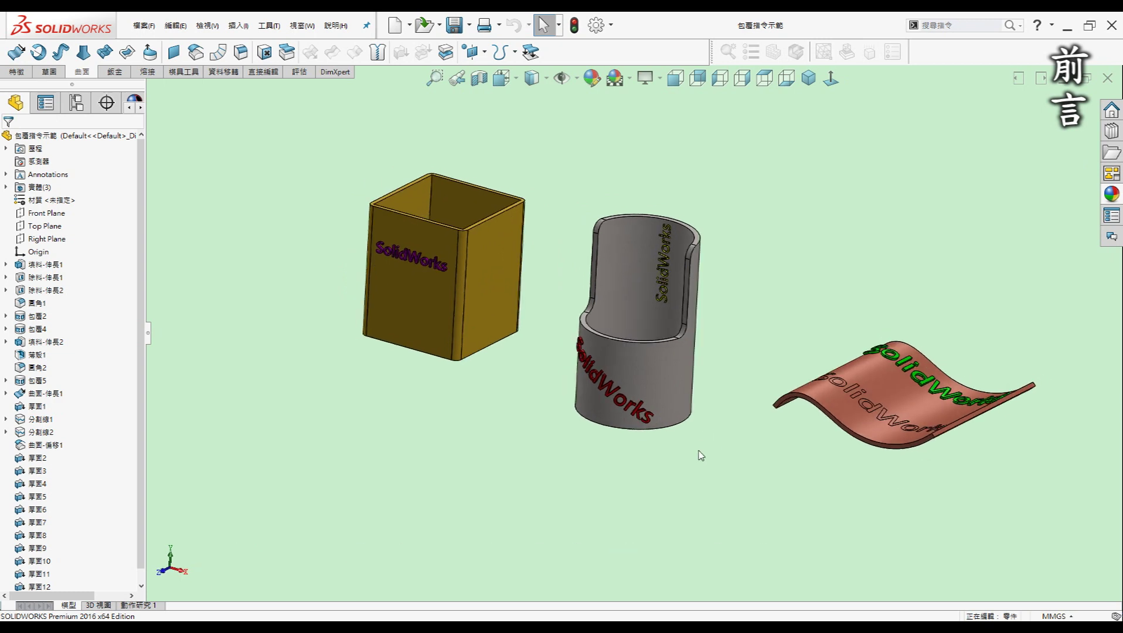
pyautogui.moveTo(701, 464); pyautogui.dragTo(764, 458, button='middle')
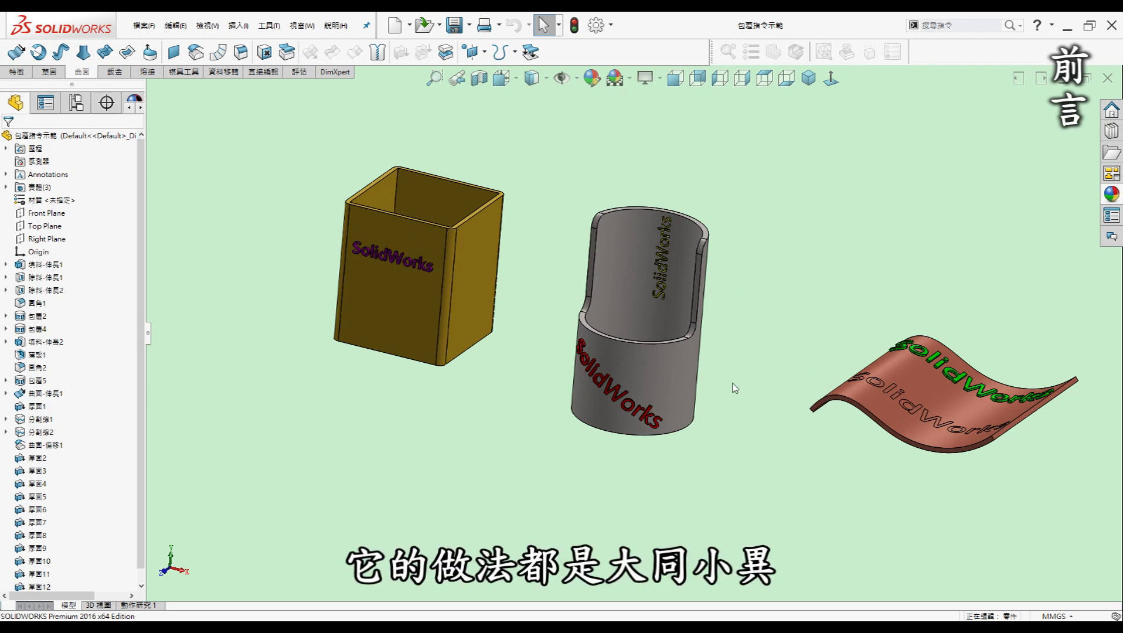
pyautogui.moveTo(745, 416); pyautogui.dragTo(719, 417, button='middle')
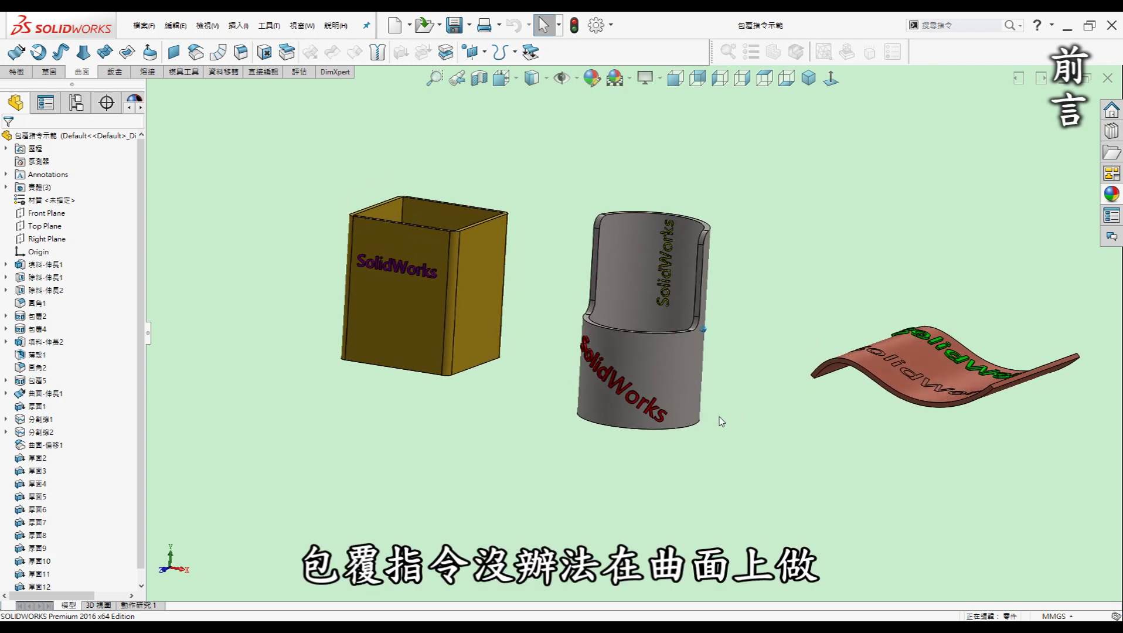
pyautogui.moveTo(719, 420); pyautogui.dragTo(722, 420, button='middle')
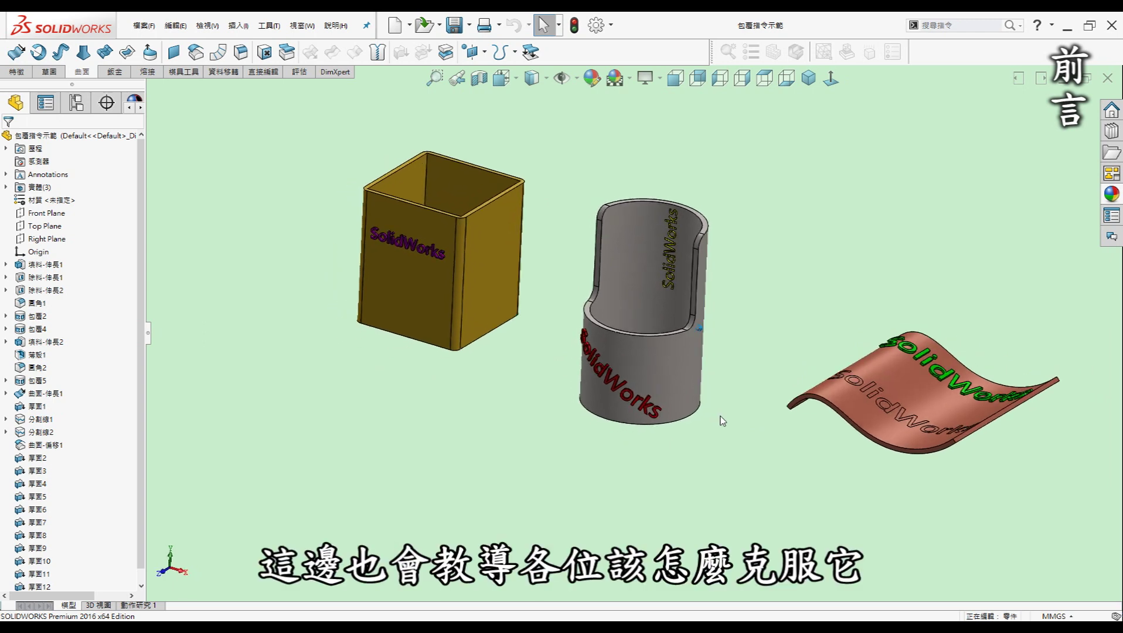
pyautogui.moveTo(722, 420); pyautogui.dragTo(727, 422, button='middle')
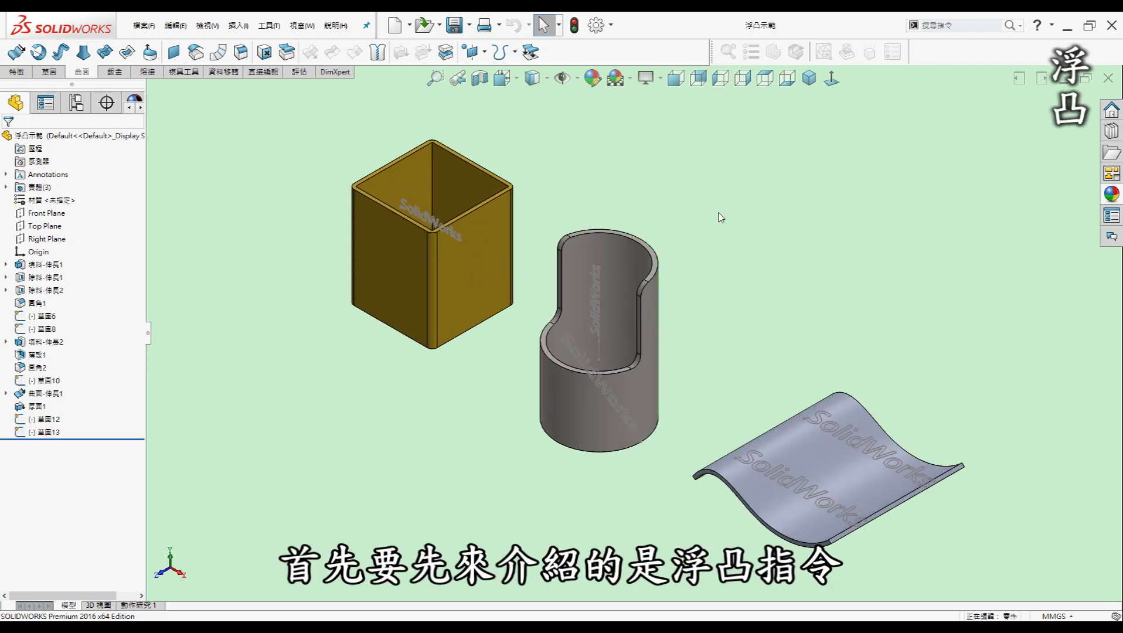
pyautogui.scroll(-2, 440, 408)
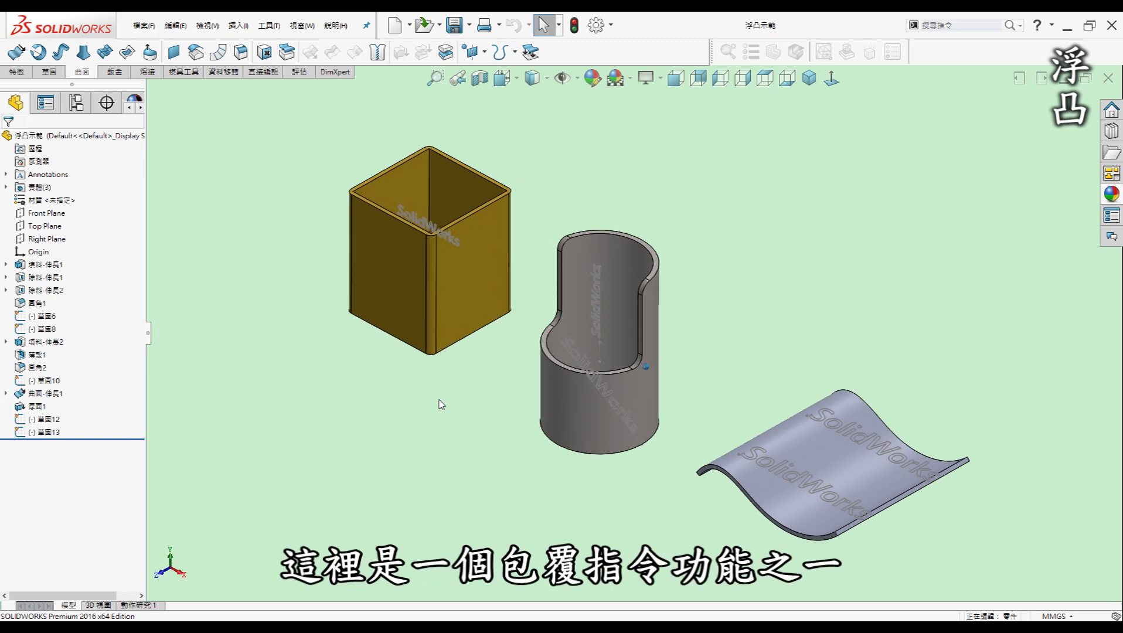
pyautogui.scroll(-2, 451, 400)
pyautogui.scroll(1, 445, 406)
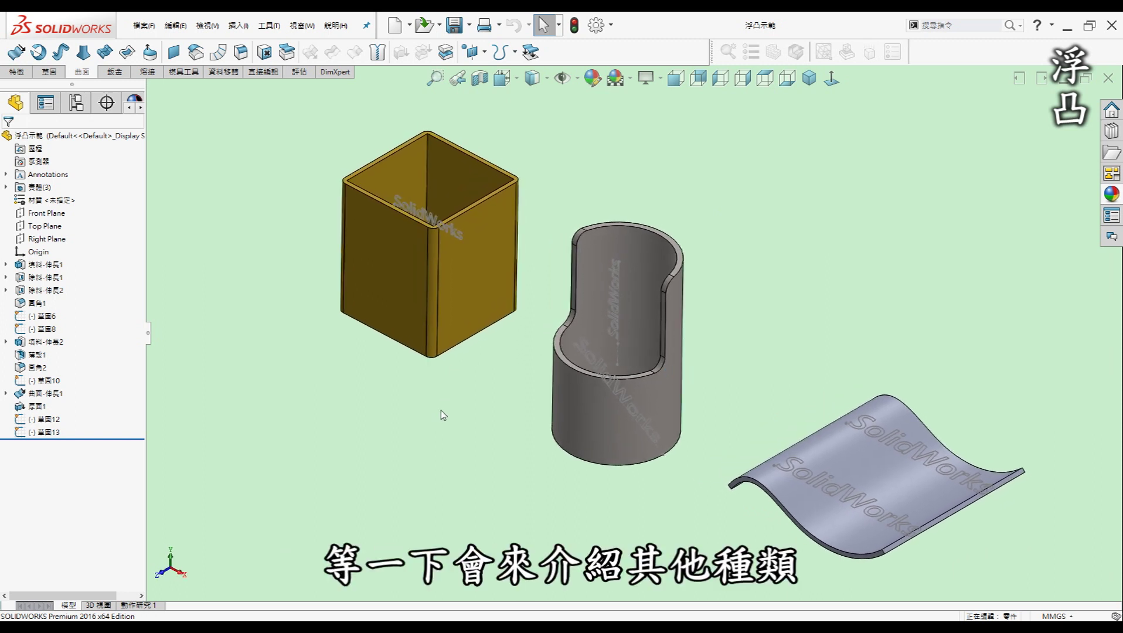
pyautogui.scroll(-1, 445, 421)
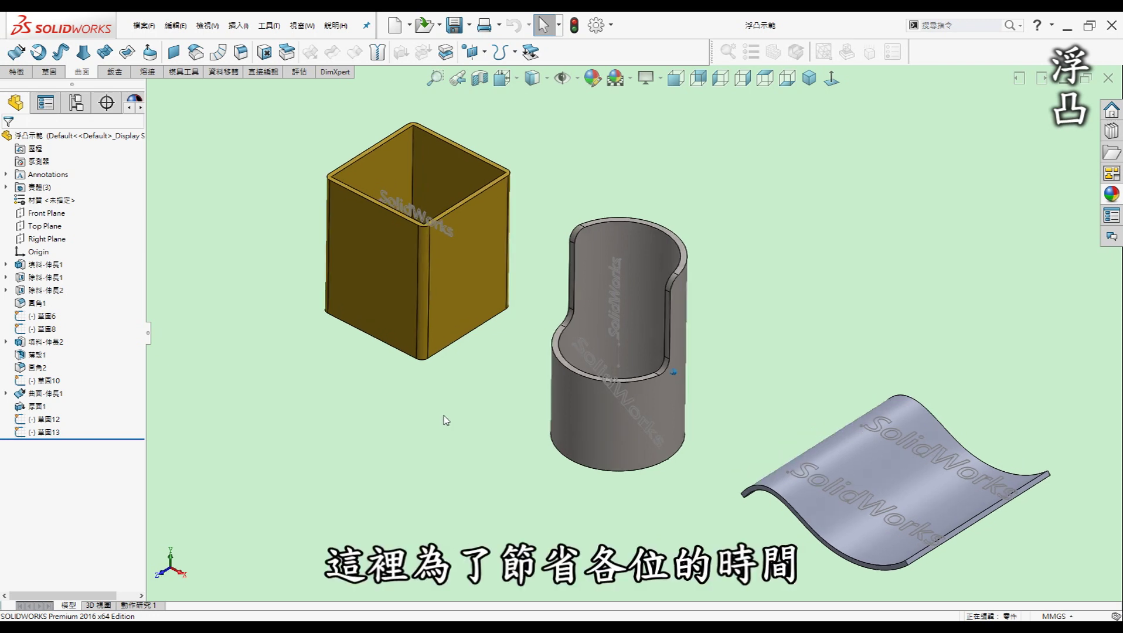
pyautogui.scroll(1, 445, 412)
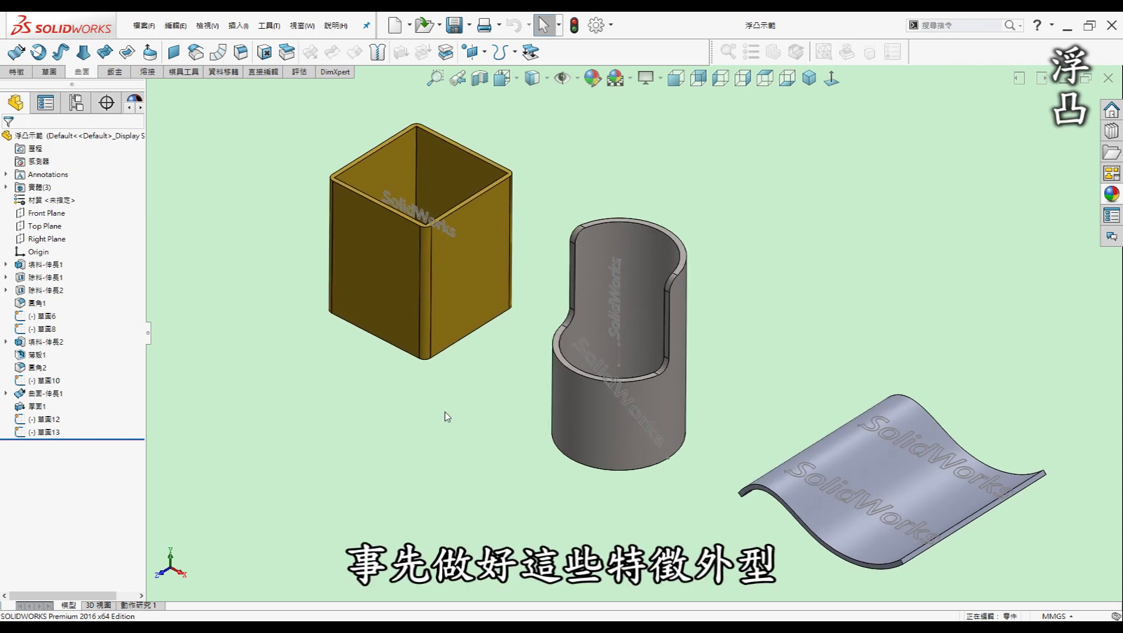
pyautogui.moveTo(445, 413); pyautogui.dragTo(409, 379, button='middle')
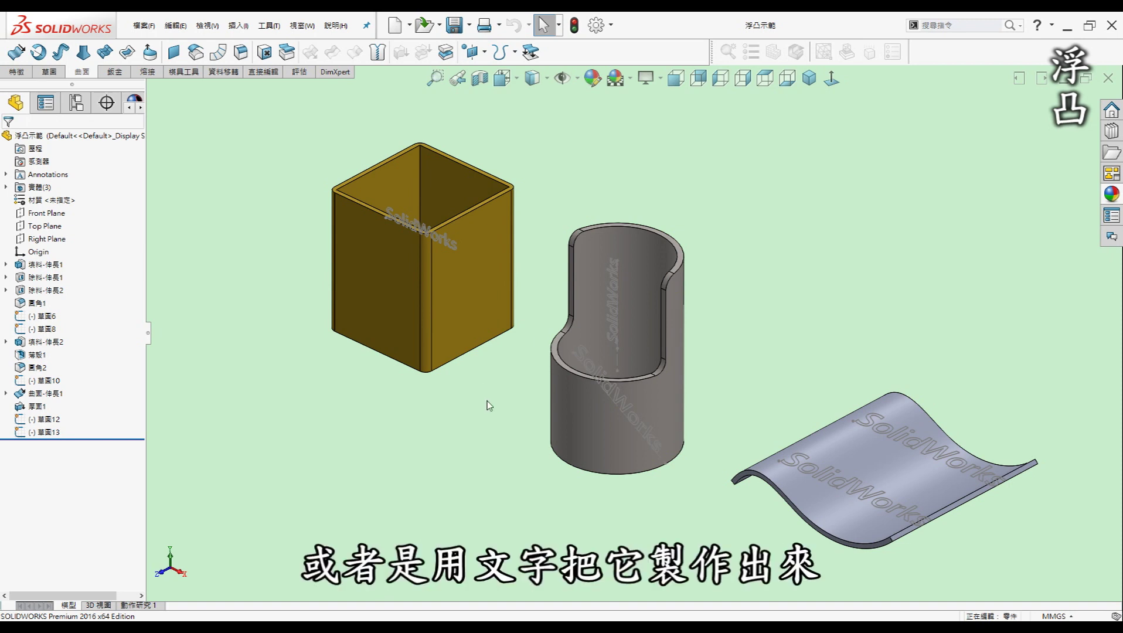
pyautogui.moveTo(490, 405); pyautogui.dragTo(500, 403, button='middle')
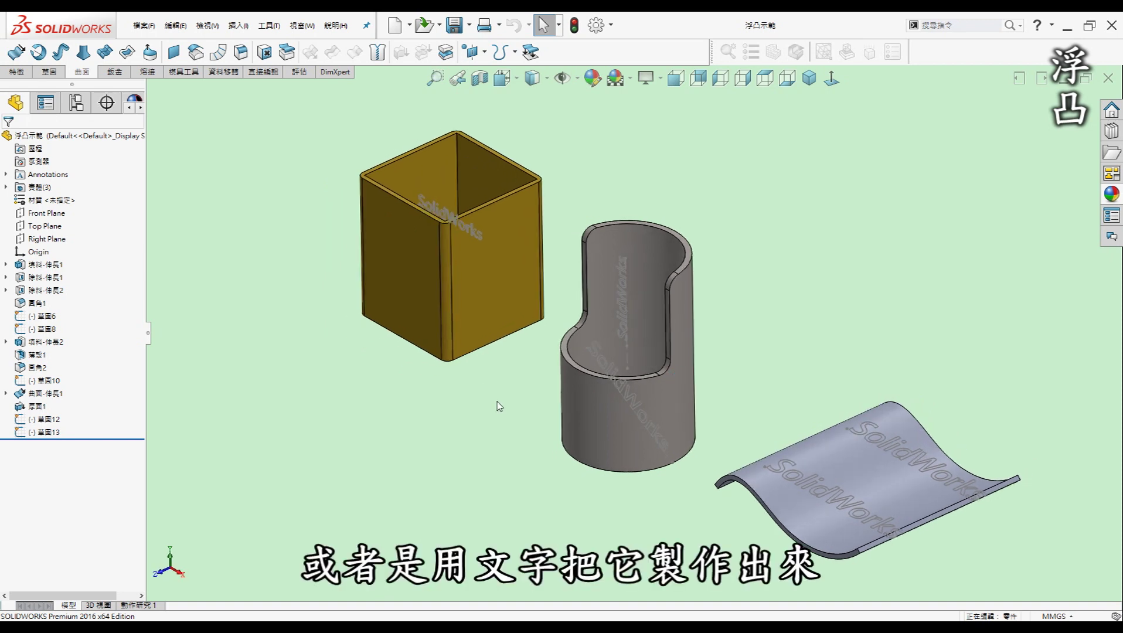
pyautogui.press('Left')
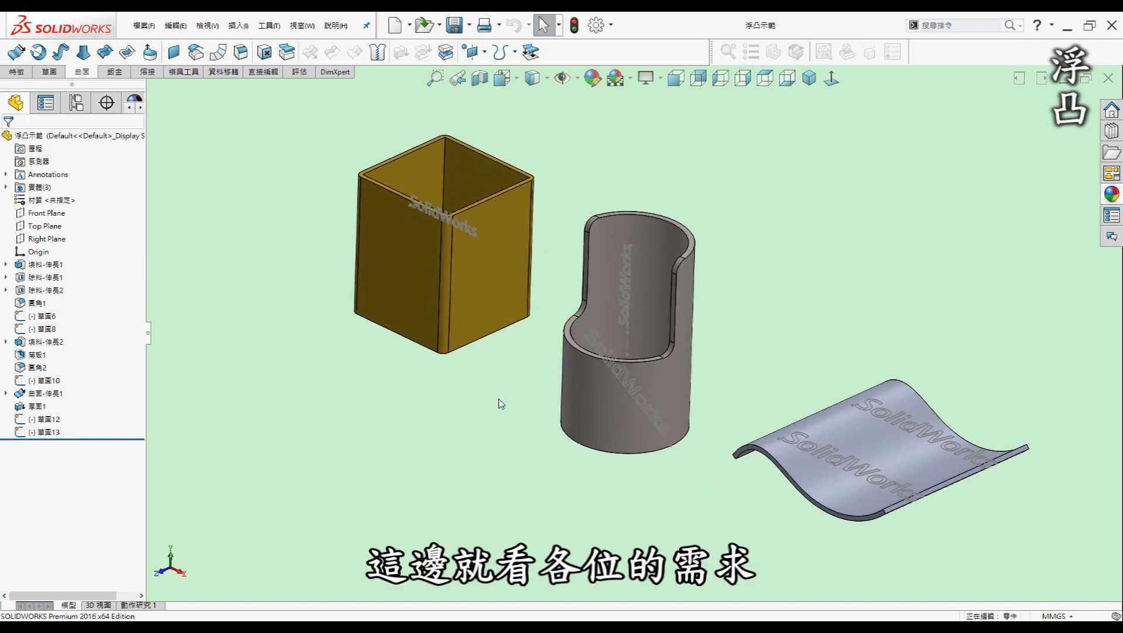
pyautogui.press('Left')
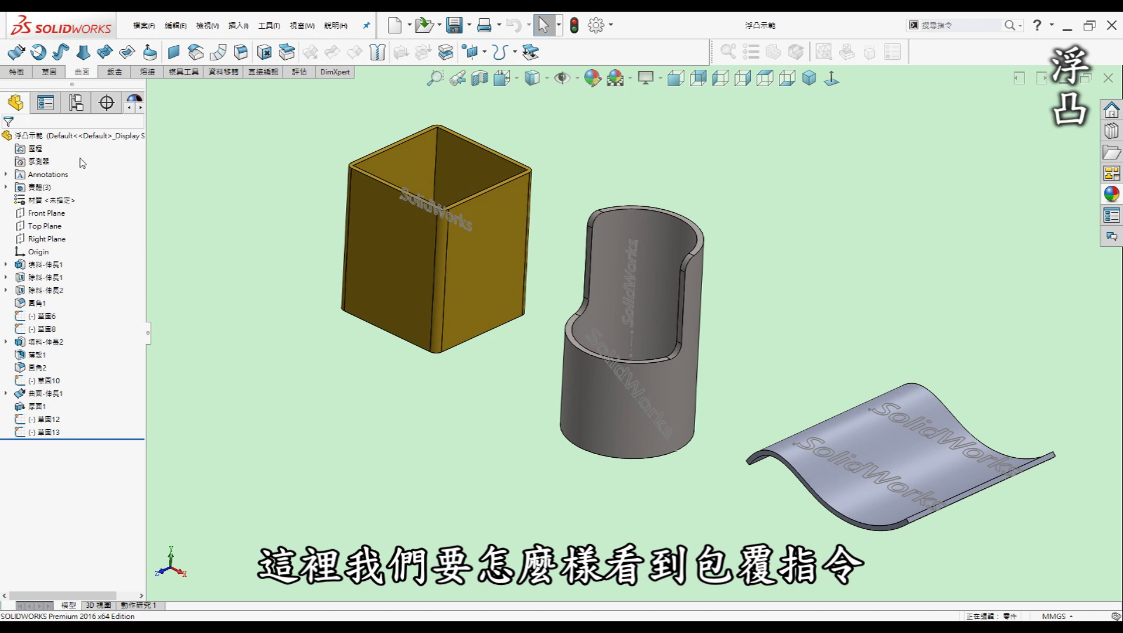
# Step: Show the Features toolbar and locate Wrap under Insert > Features
pyautogui.click(15, 74)
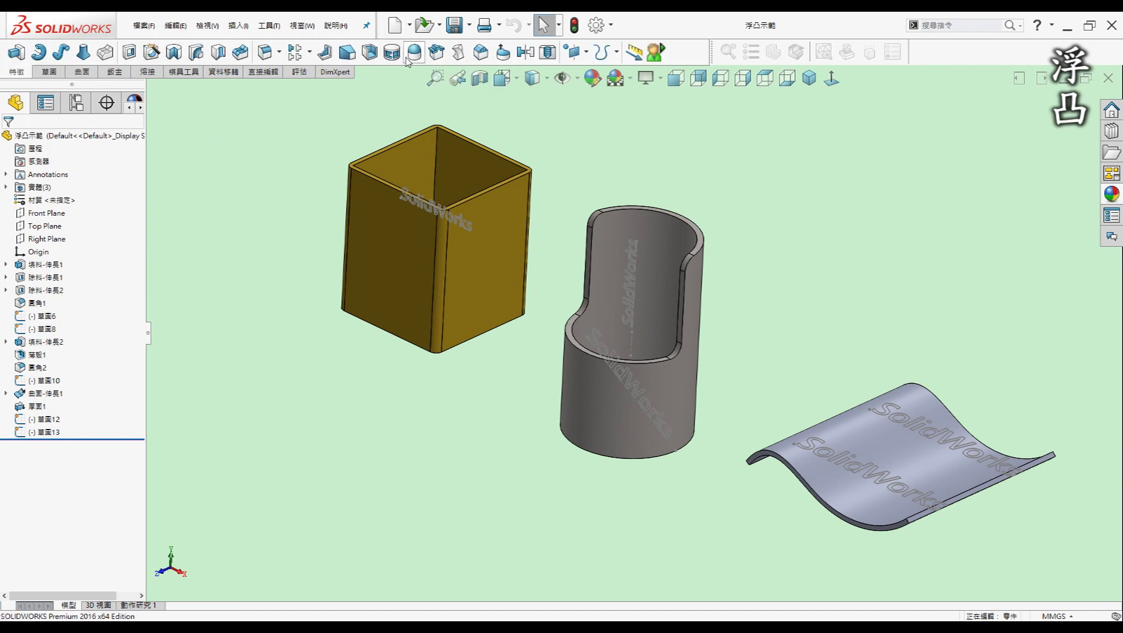
pyautogui.click(233, 27)
pyautogui.moveTo(281, 77)
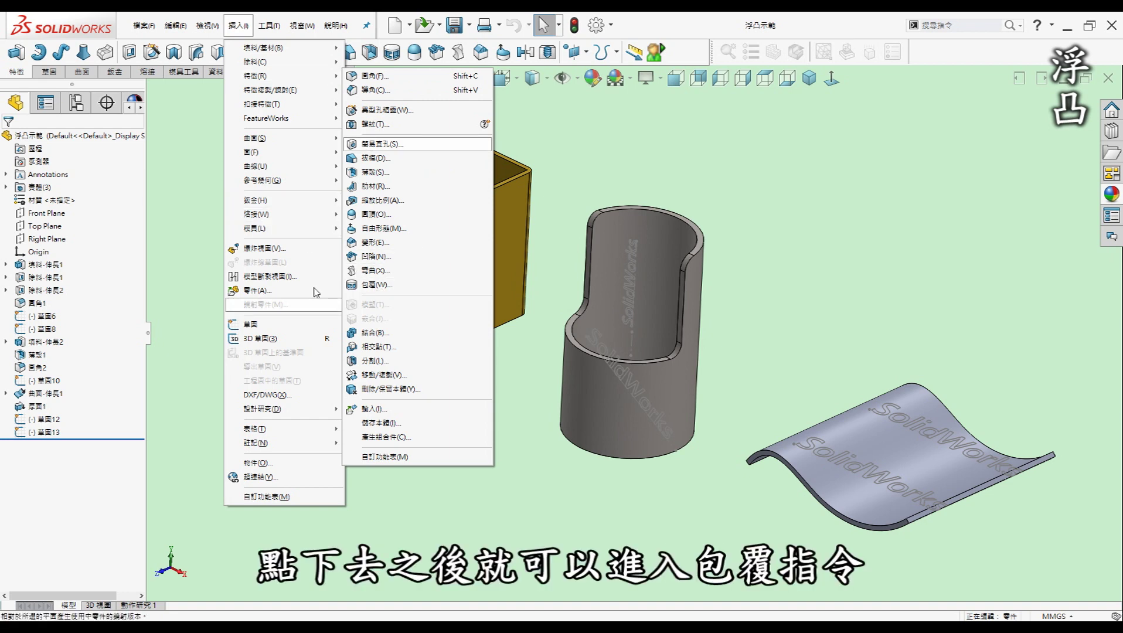
pyautogui.press('Escape')
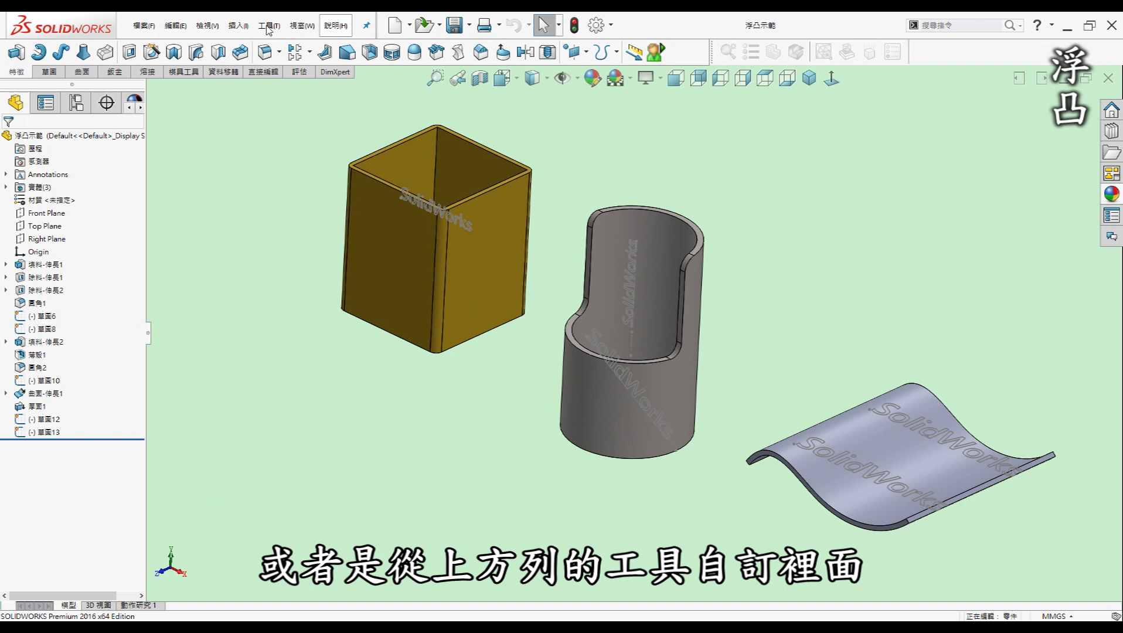
# Step: List the Features category command buttons in Tools > Customize > Commands
pyautogui.click(266, 26)
pyautogui.click(288, 564)
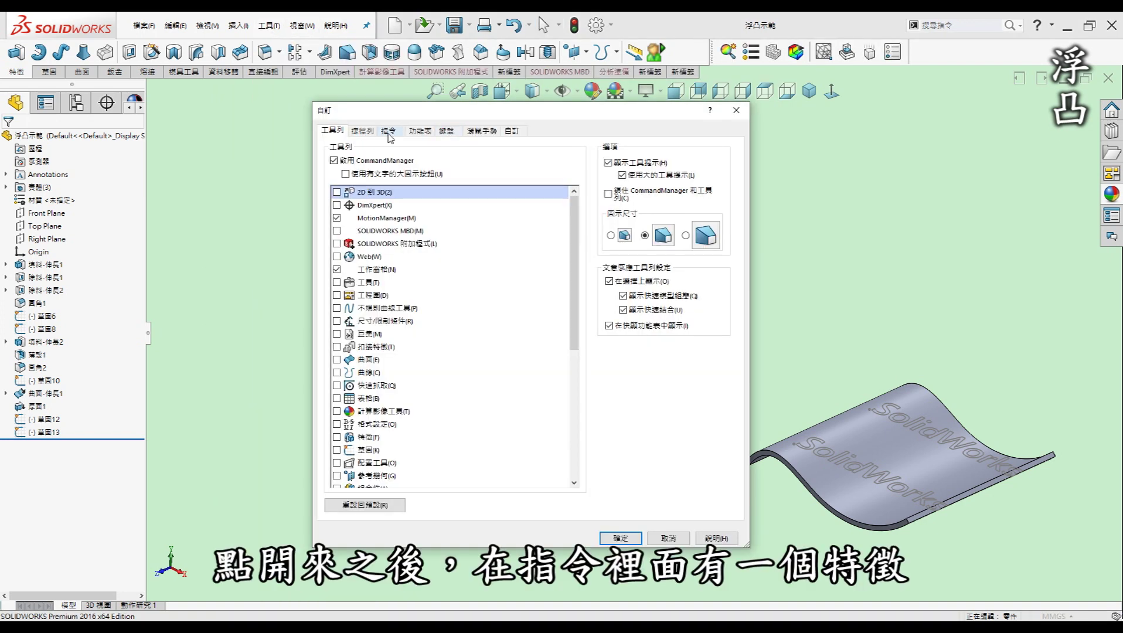
pyautogui.click(388, 132)
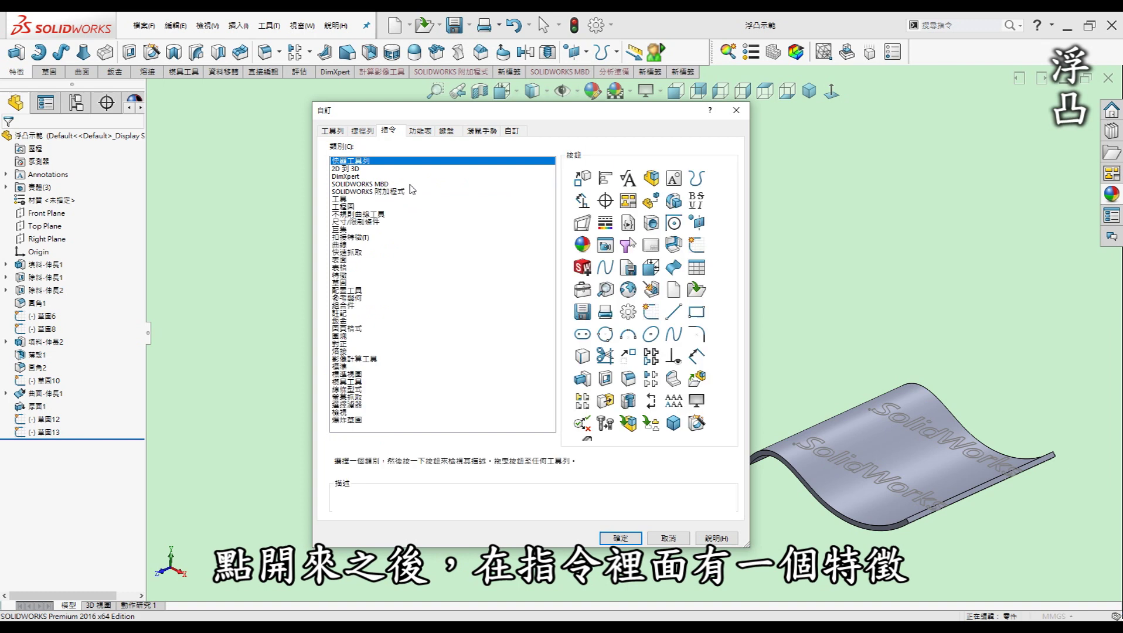
pyautogui.click(342, 275)
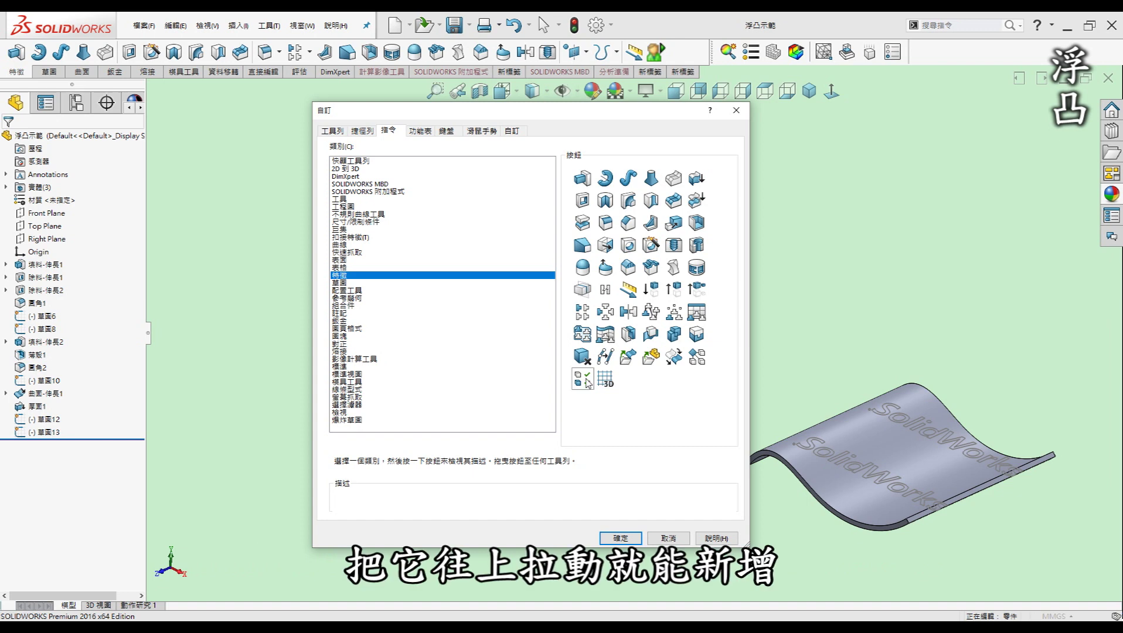
pyautogui.moveTo(588, 384); pyautogui.dragTo(499, 436)
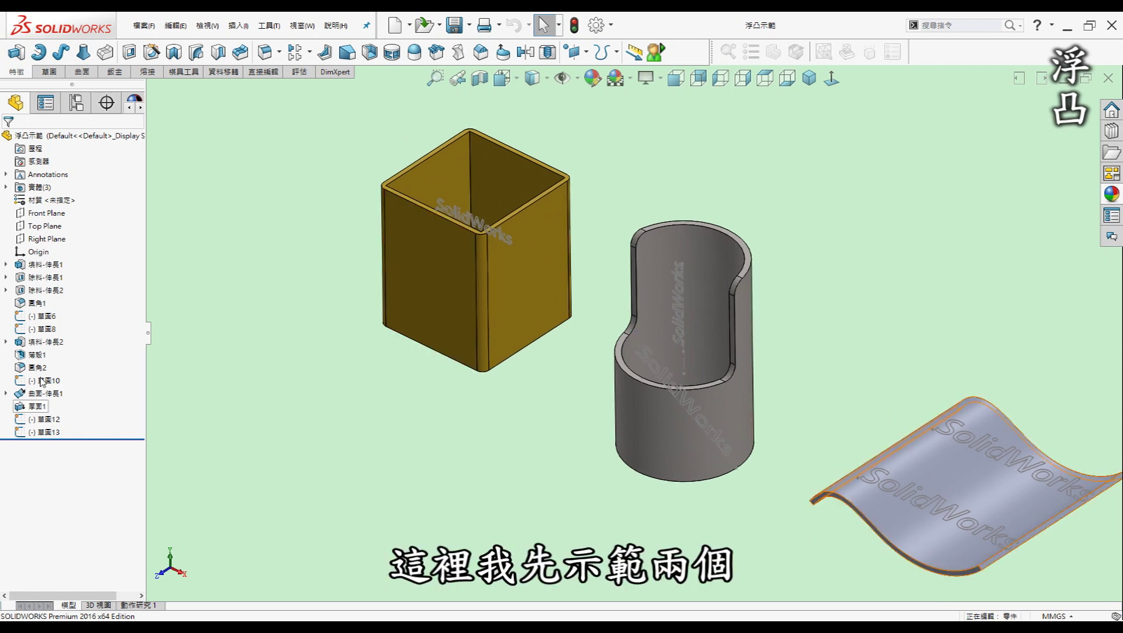
# Step: Emboss sketch 草圖10 onto the box's front face with Wrap, adjusting its thickness
pyautogui.click(43, 383)
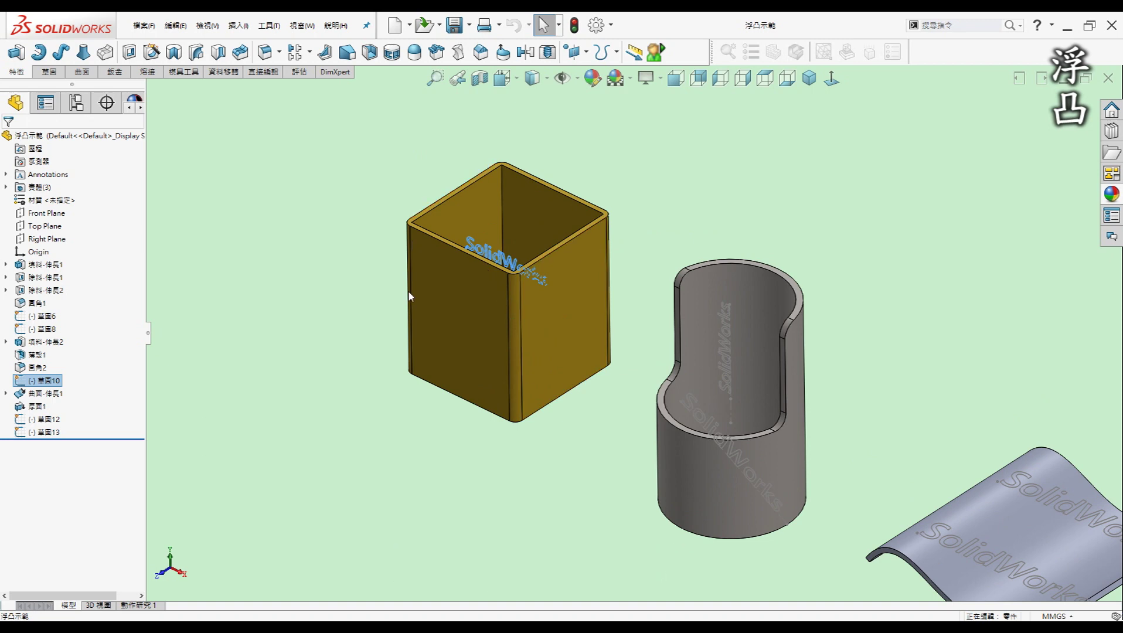
pyautogui.click(391, 54)
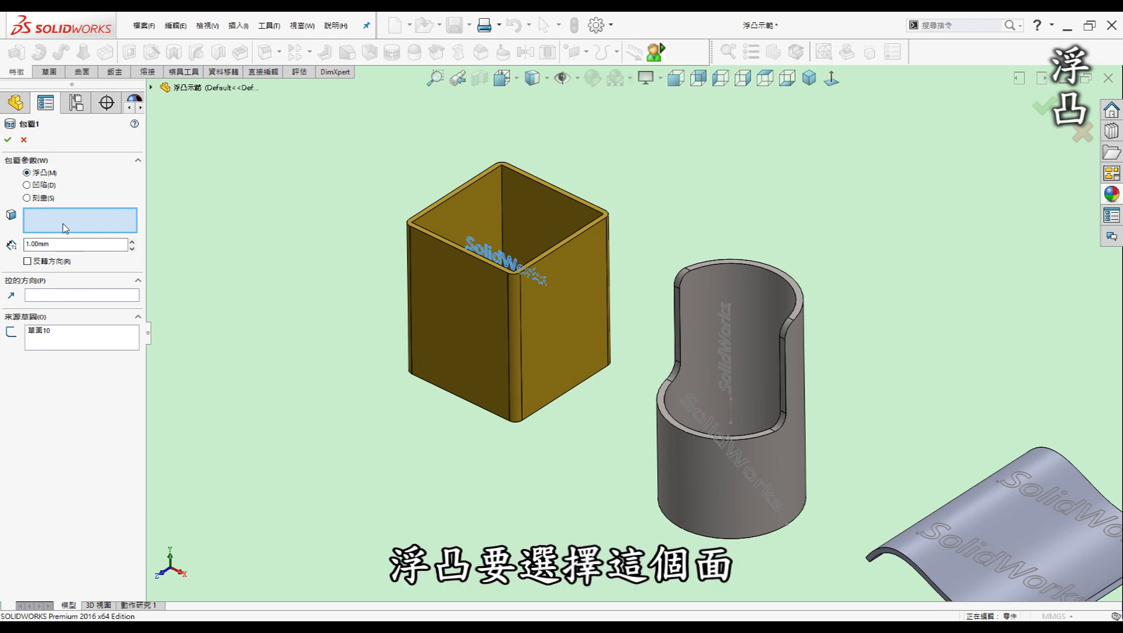
pyautogui.click(460, 317)
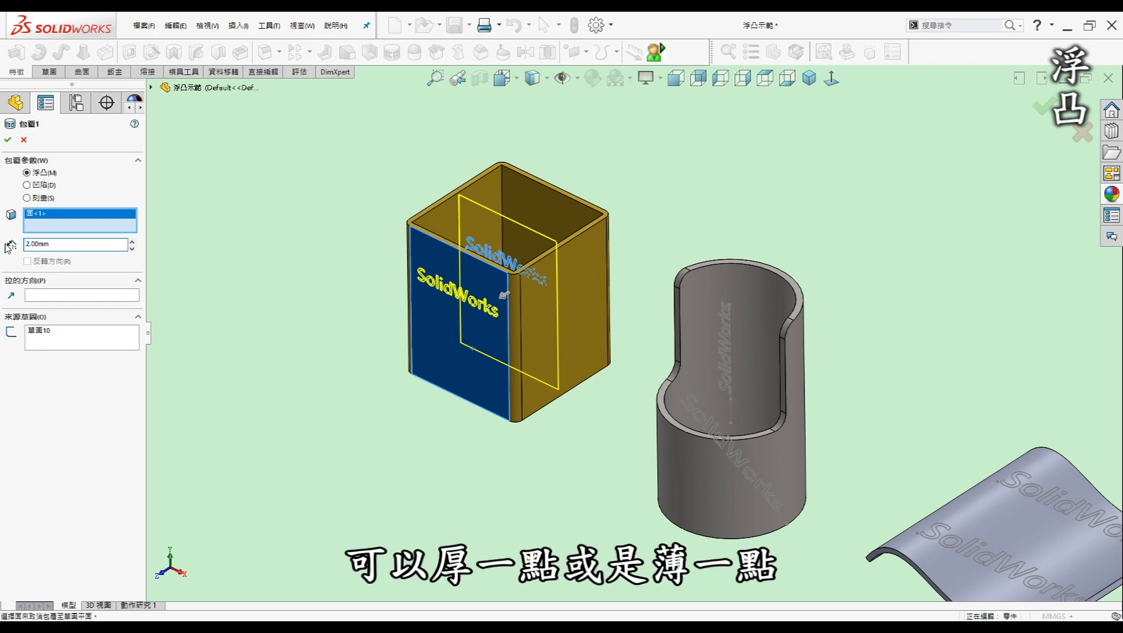
pyautogui.moveTo(58, 244); pyautogui.dragTo(2, 248)
pyautogui.write('0')
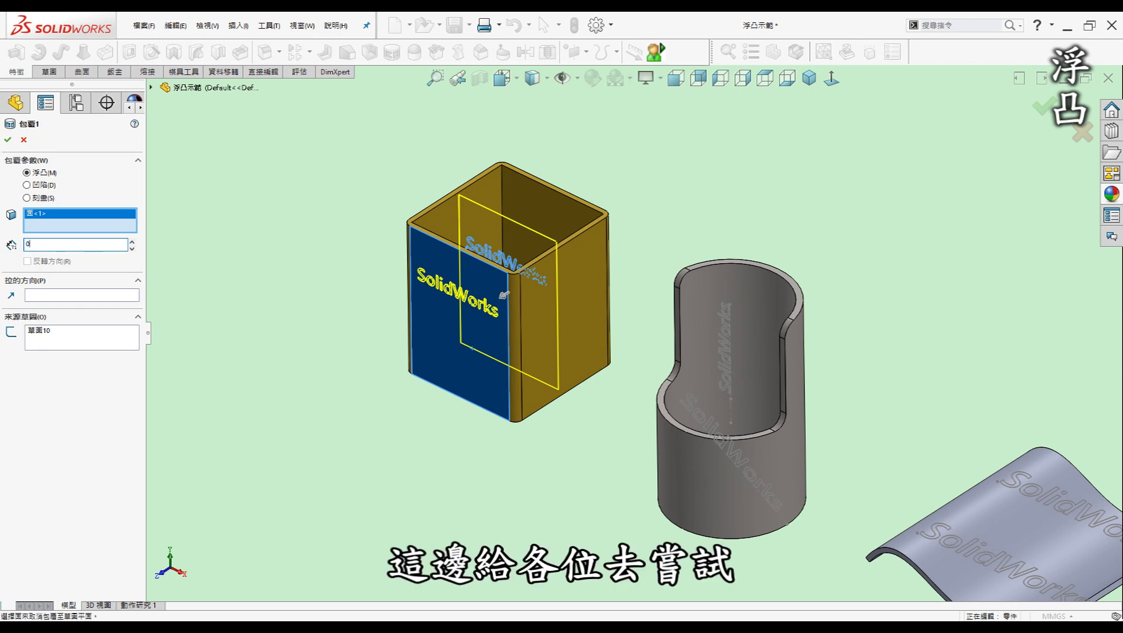
pyautogui.press('BackSpace')
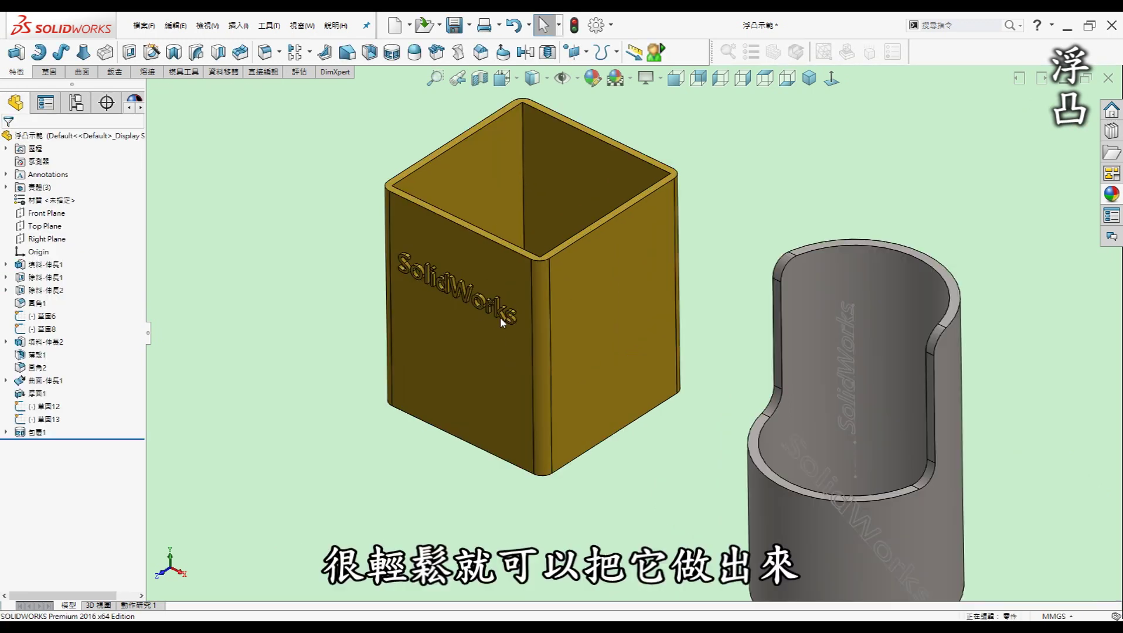
pyautogui.scroll(3, 500, 320)
pyautogui.moveTo(501, 325); pyautogui.dragTo(589, 463, button='middle')
# Step: Emboss sketch 草圖6 1.00 mm around the cylinder's outer face with reversed direction
pyautogui.scroll(-2, 589, 463)
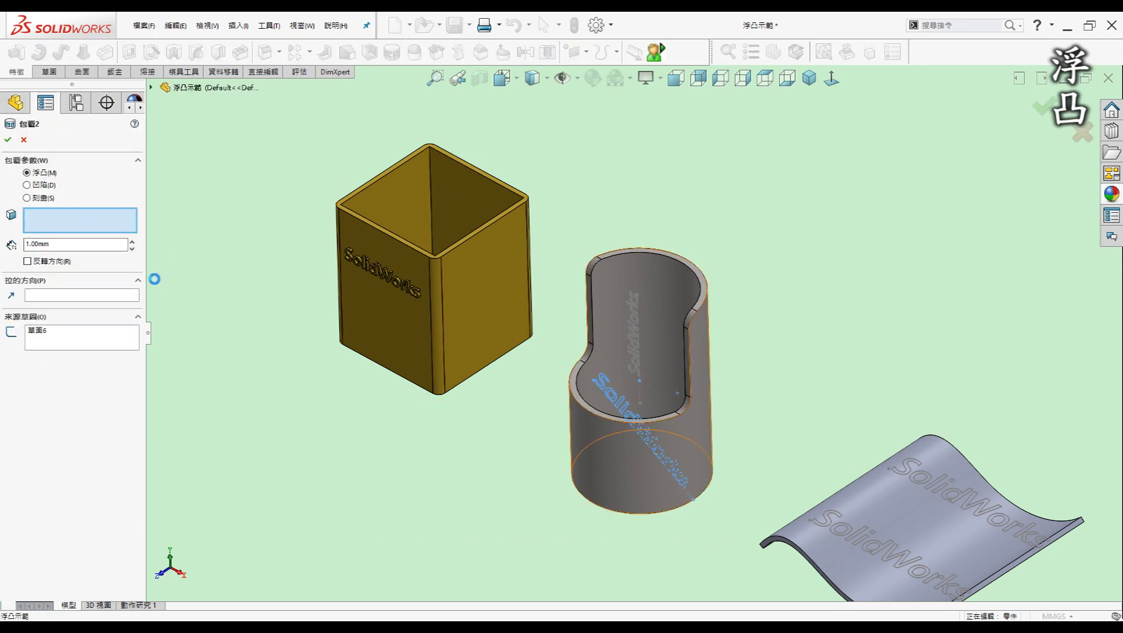
pyautogui.click(572, 395)
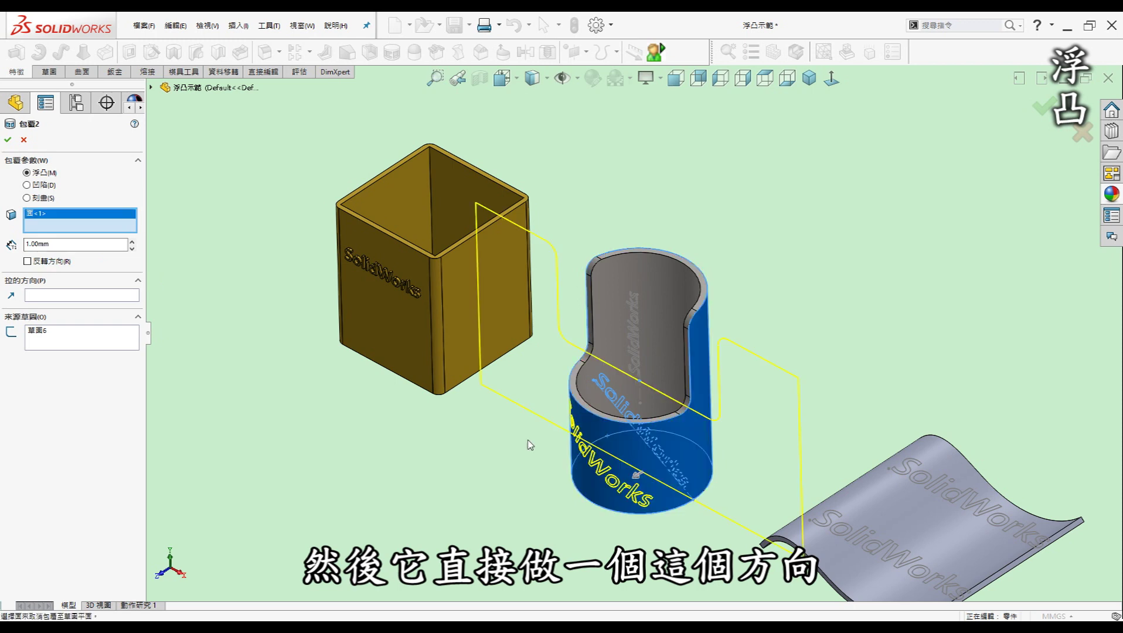
pyautogui.moveTo(598, 456); pyautogui.dragTo(316, 386, button='middle')
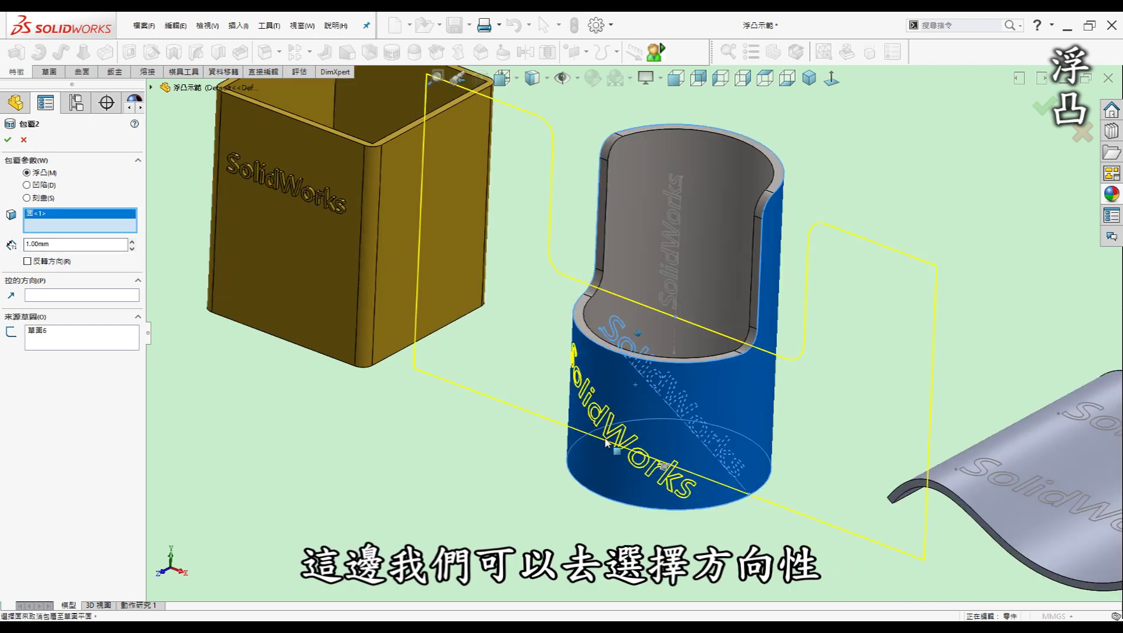
pyautogui.hotkey('ctrl', '7')
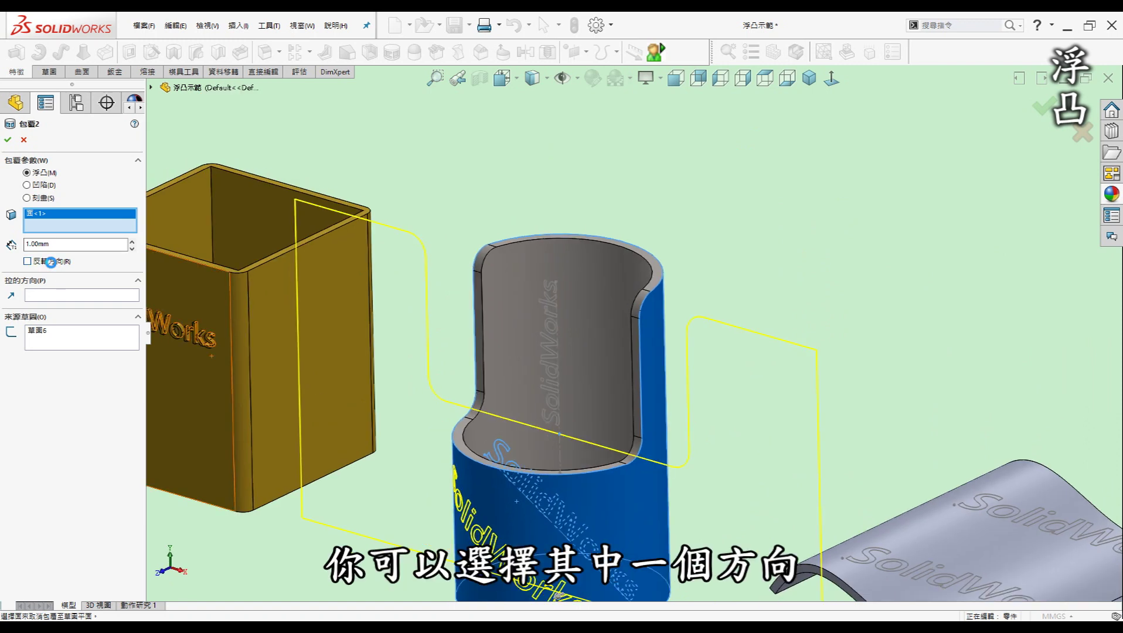
pyautogui.click(28, 261)
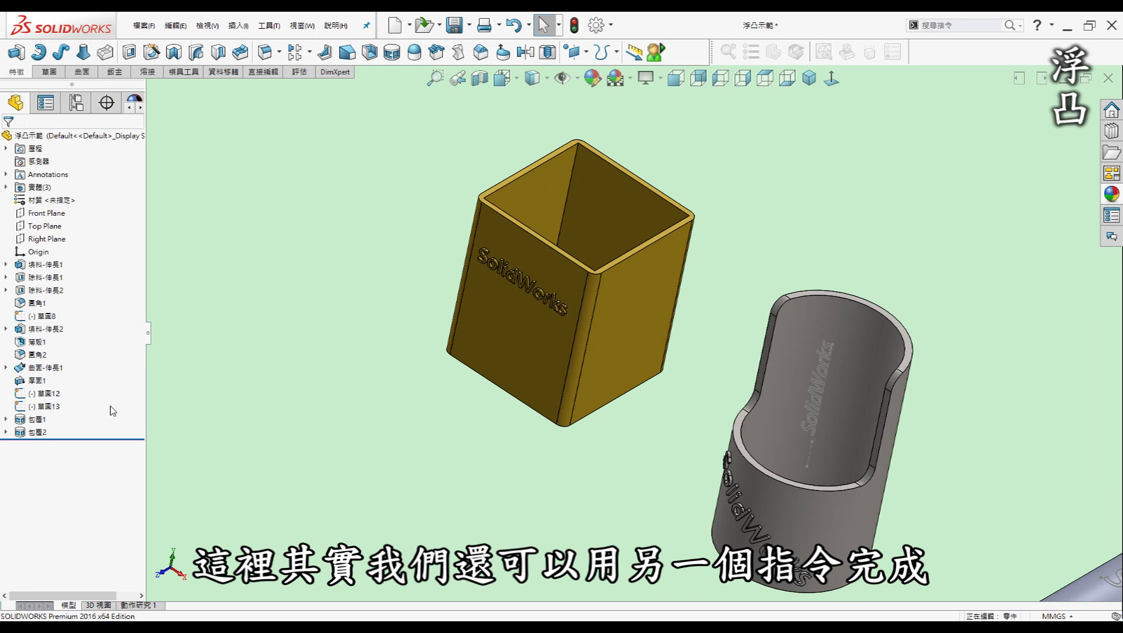
# Step: Delete the box's Wrap1 feature from the FeatureManager tree
pyautogui.click(6, 419)
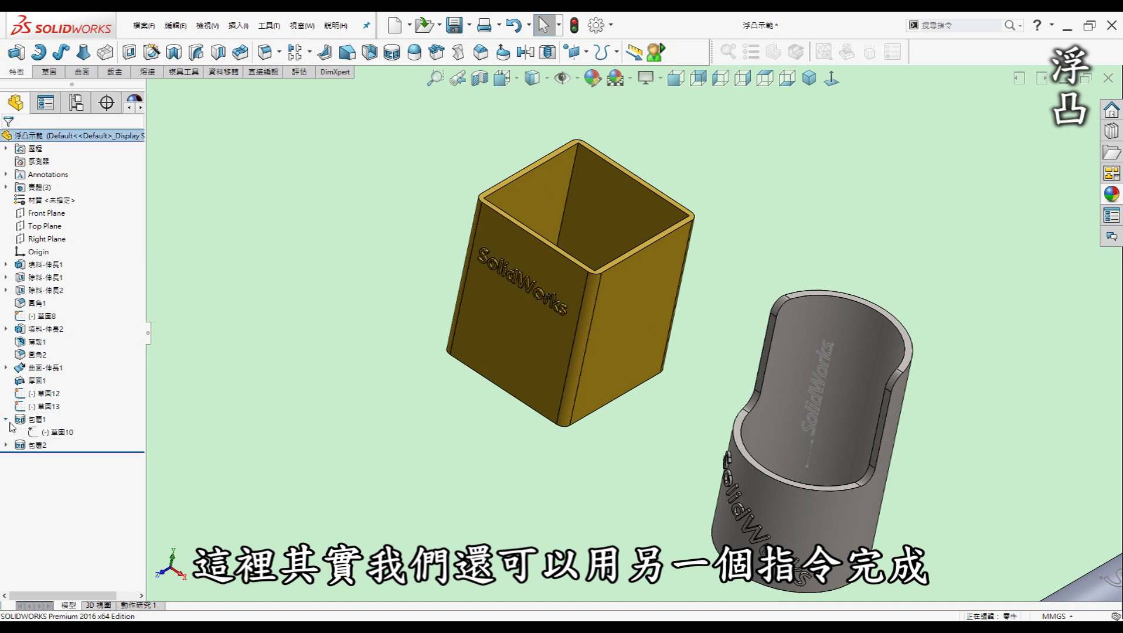
pyautogui.click(39, 419)
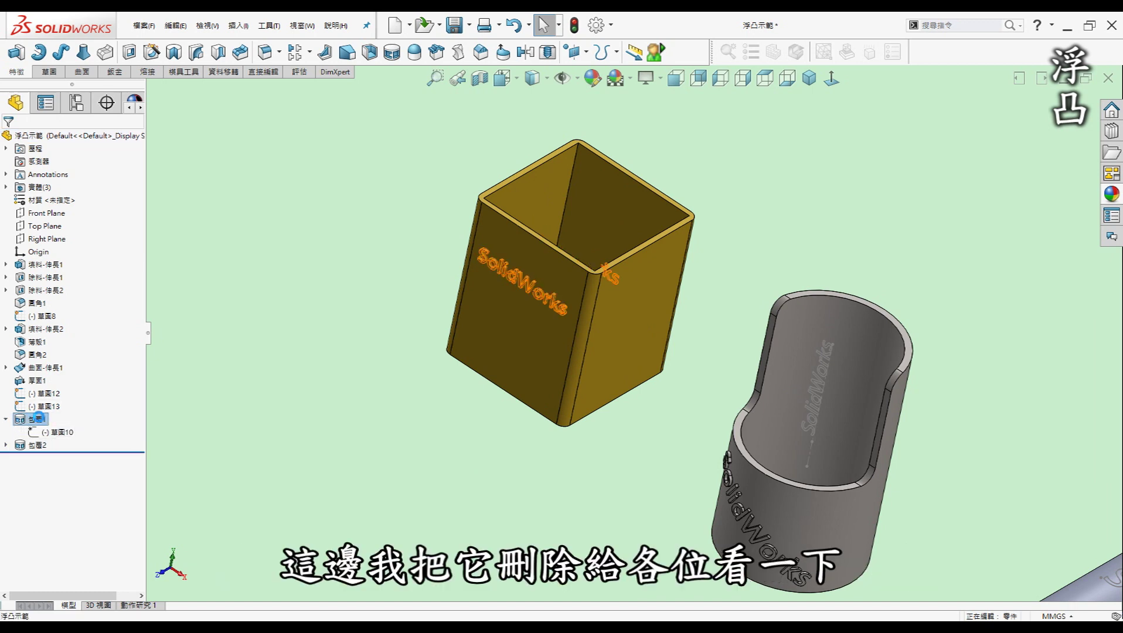
pyautogui.press('Delete')
pyautogui.press('Return')
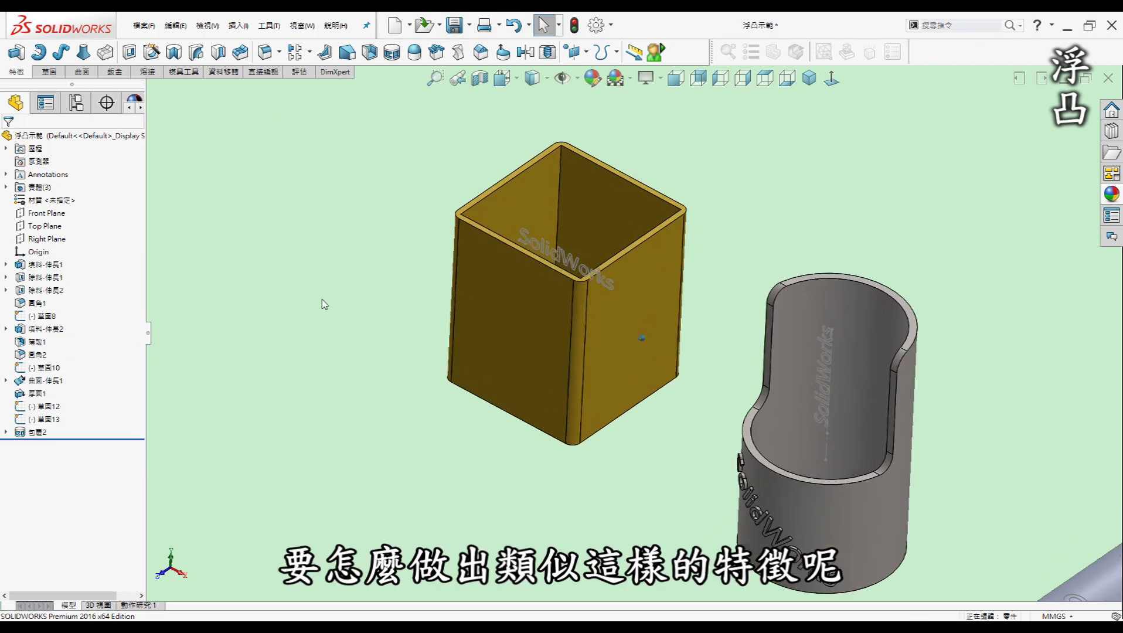
# Step: Boss-extrude sketch 草圖10 to end 1 mm offset from the box's front face
pyautogui.click(47, 368)
pyautogui.click(16, 52)
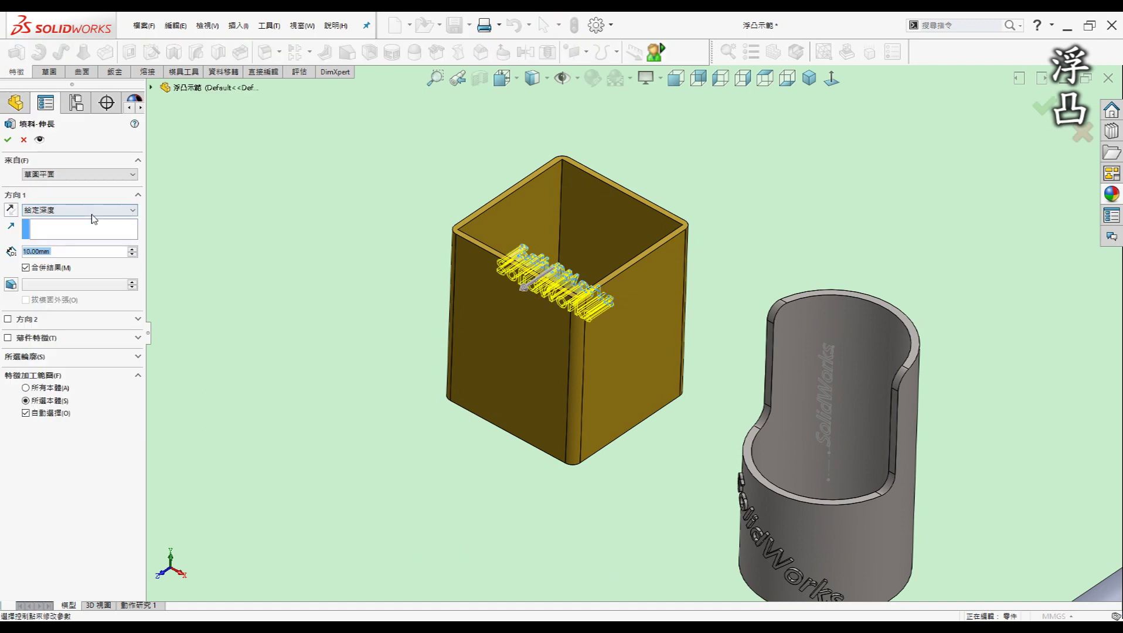
pyautogui.click(92, 211)
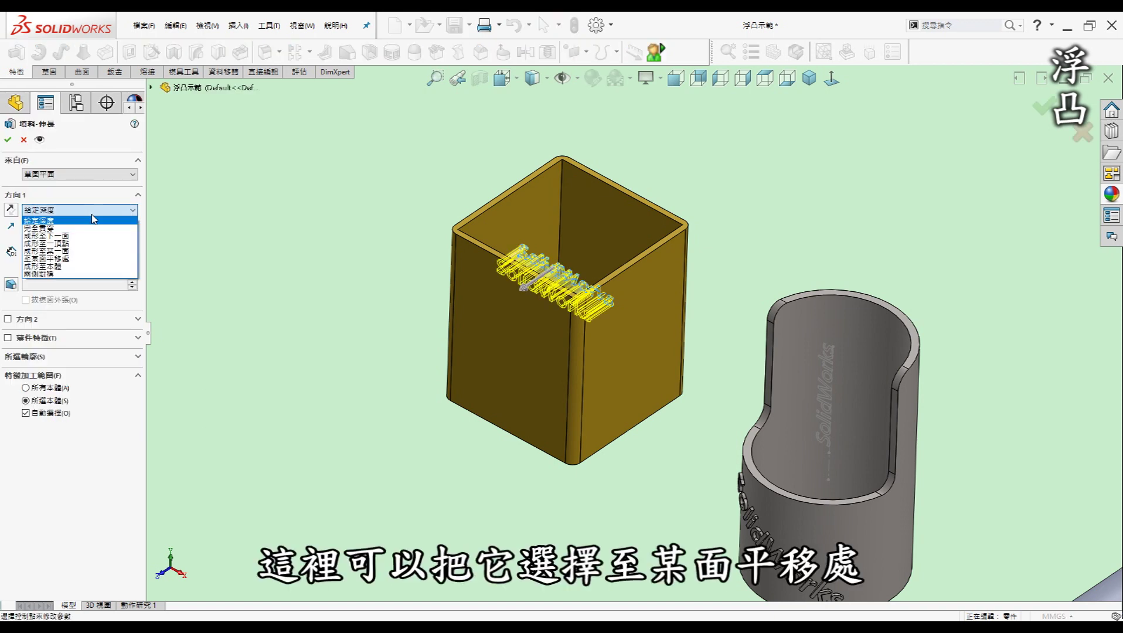
pyautogui.click(58, 259)
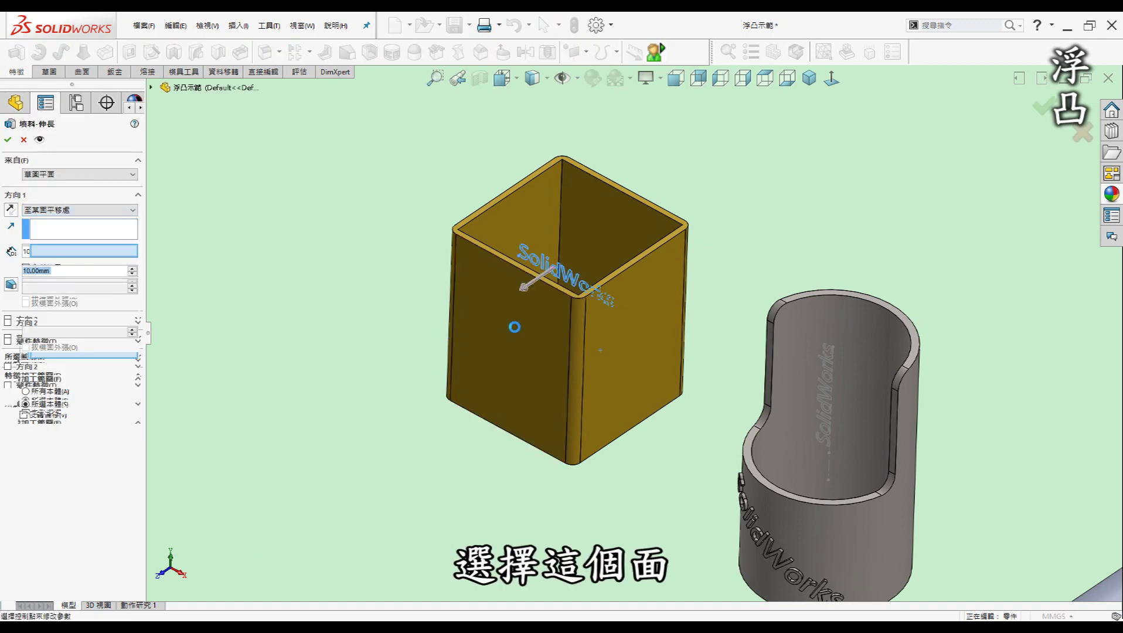
pyautogui.click(514, 327)
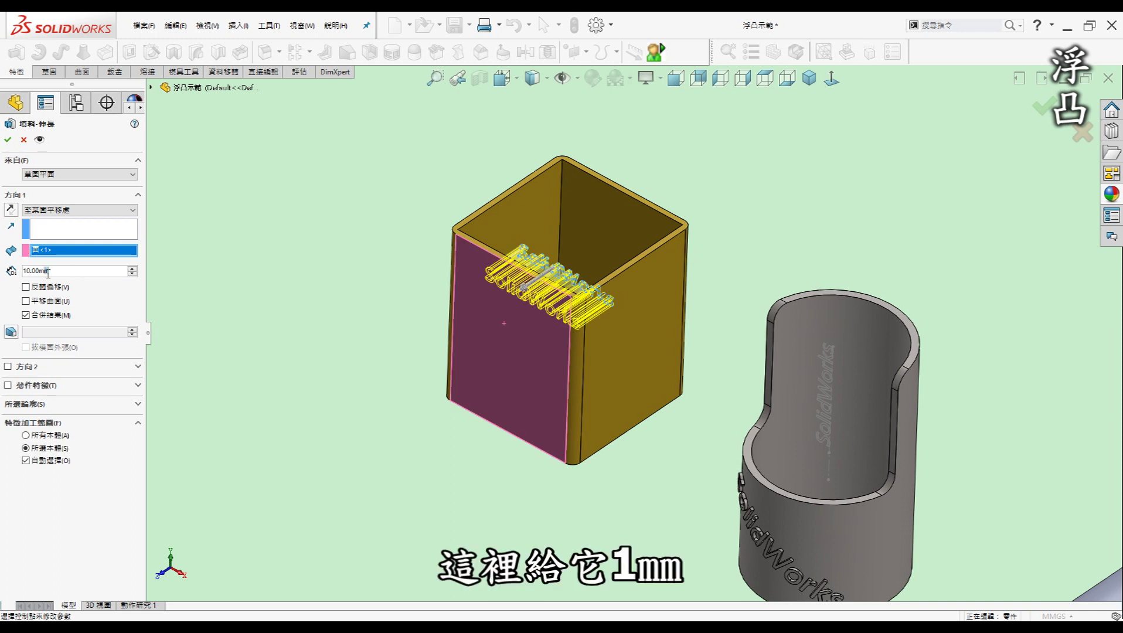
pyautogui.write('1')
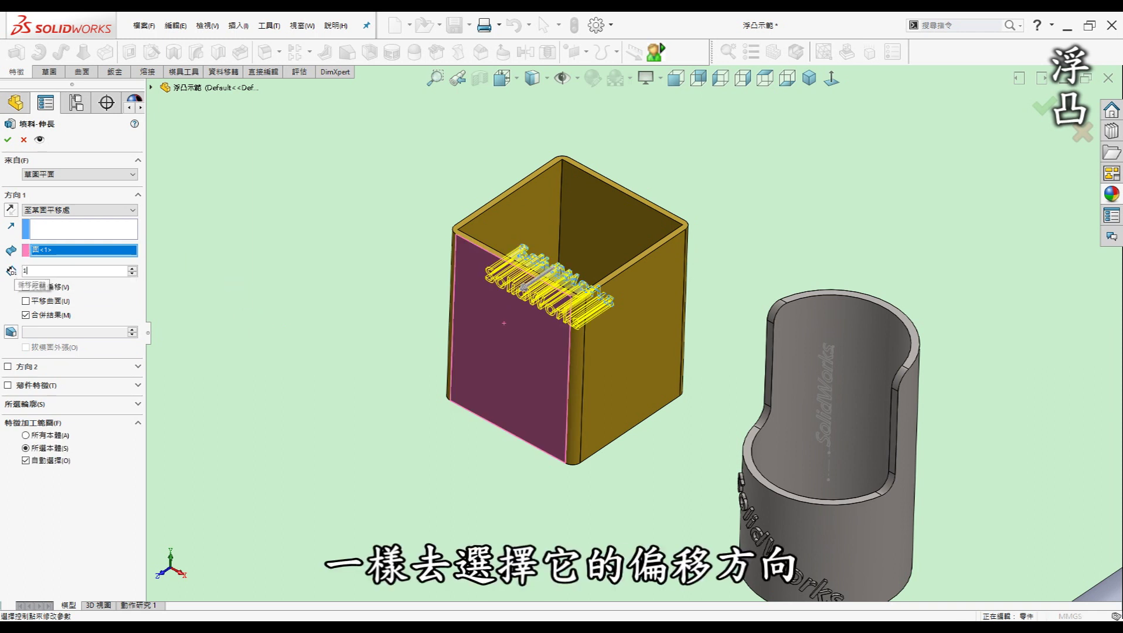
pyautogui.press('Return')
# Step: Reverse the extrusion's offset direction and accept the raised lettering
pyautogui.moveTo(321, 298); pyautogui.dragTo(473, 309, button='middle')
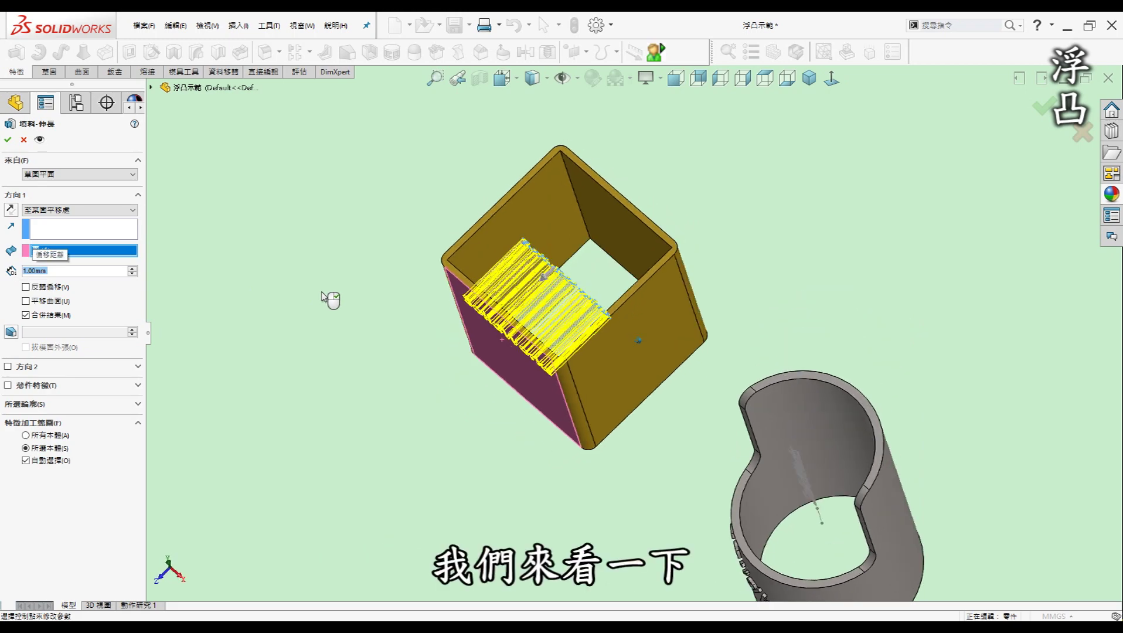
pyautogui.scroll(-5, 472, 309)
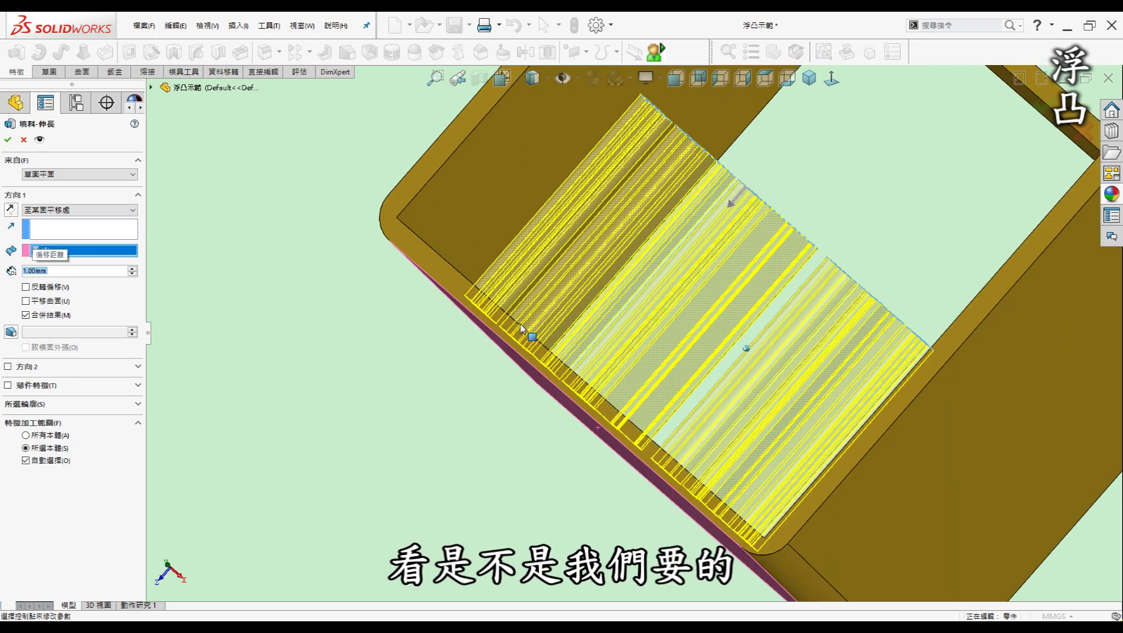
pyautogui.moveTo(522, 328); pyautogui.dragTo(528, 334, button='middle')
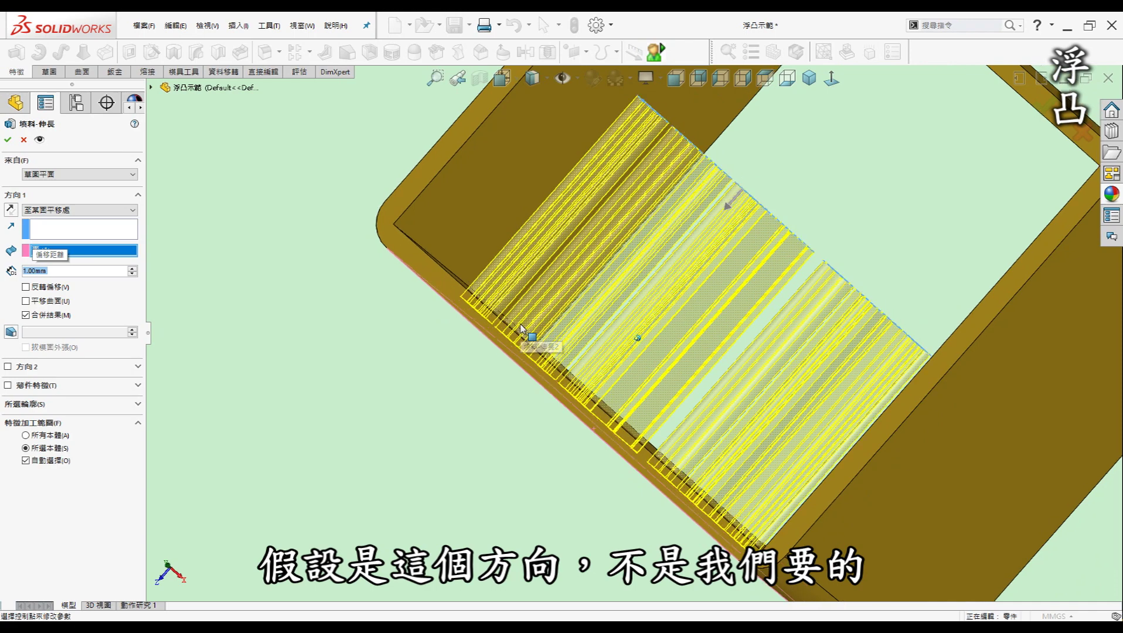
pyautogui.click(49, 288)
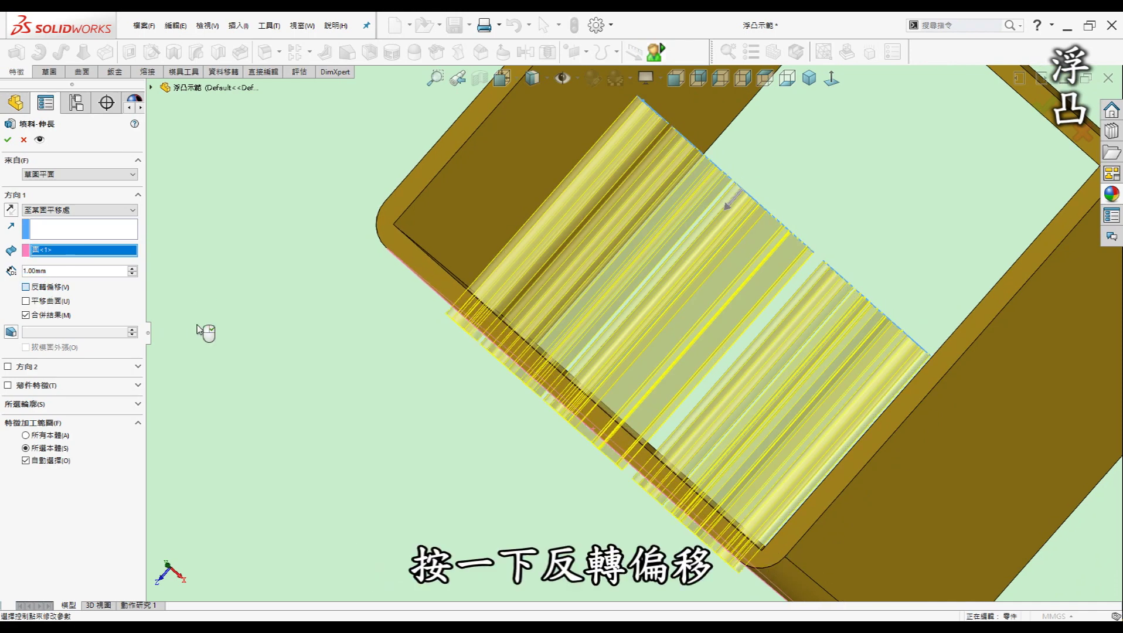
pyautogui.hotkey('ctrl', '7')
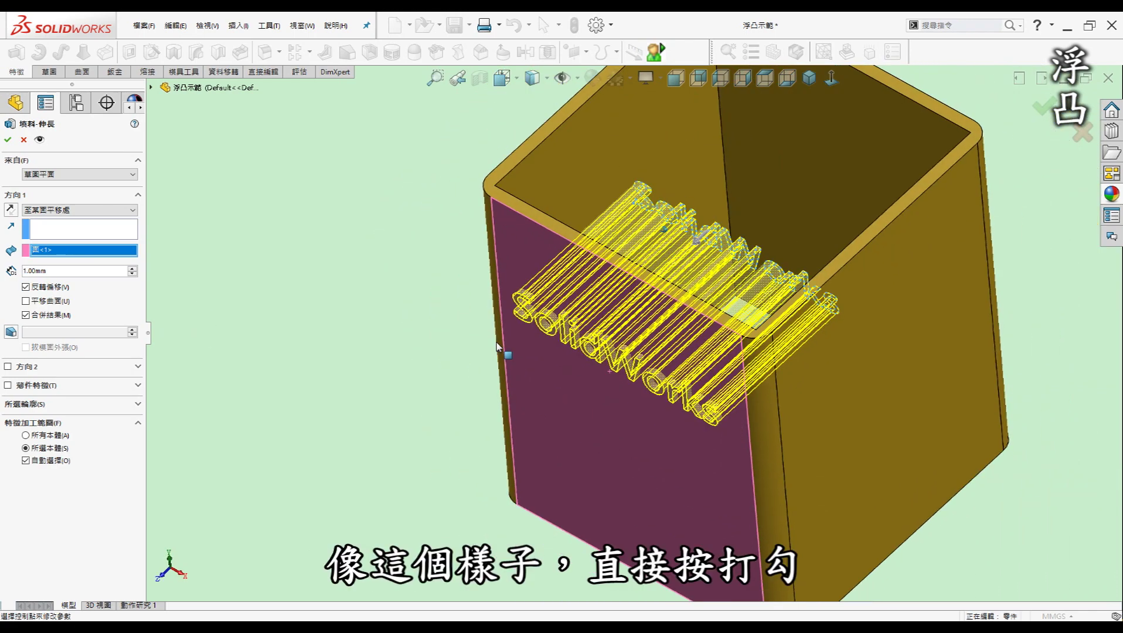
pyautogui.click(7, 138)
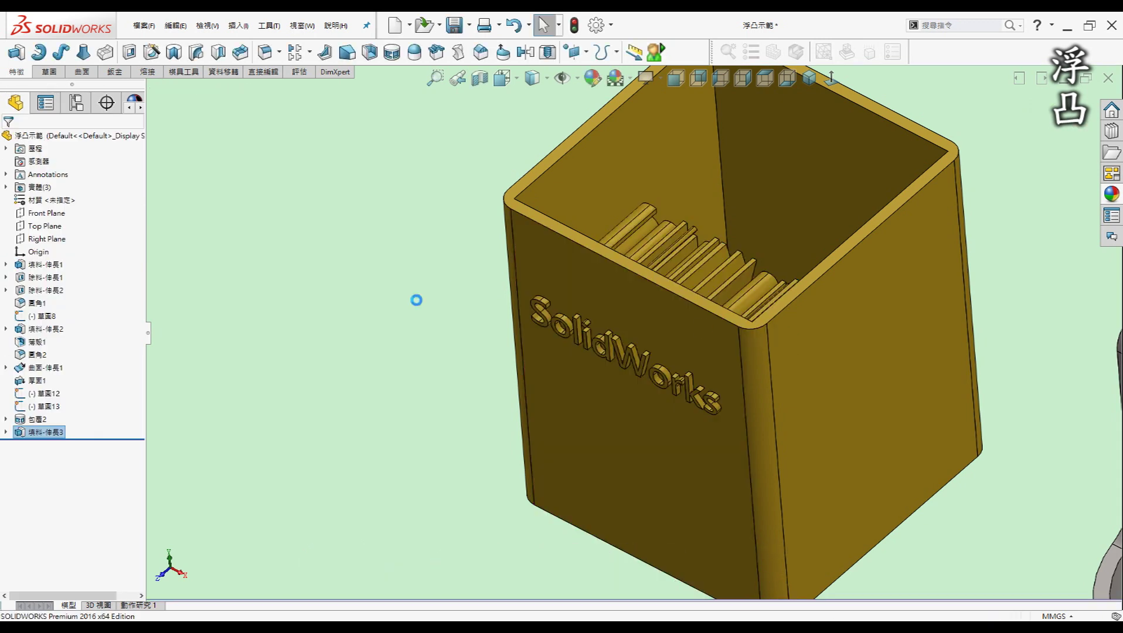
# Step: Orbit around the box to inspect the extruded lettering and its inner fins
pyautogui.moveTo(360, 300); pyautogui.dragTo(714, 349, button='middle')
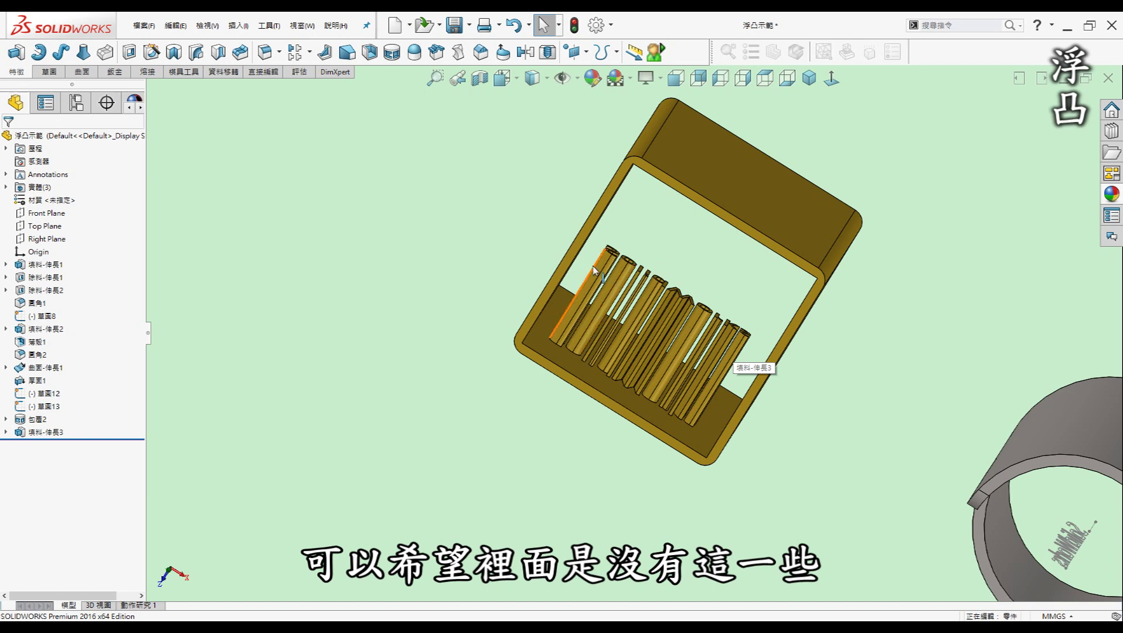
pyautogui.hotkey('ctrl', '7')
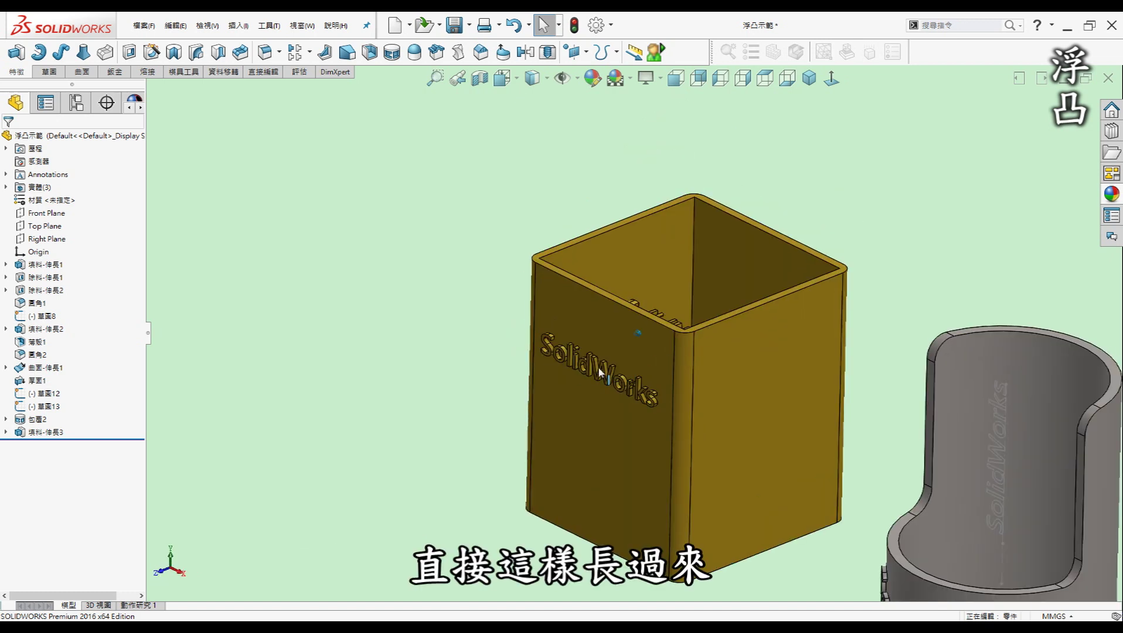
pyautogui.moveTo(601, 372); pyautogui.dragTo(620, 358, button='middle')
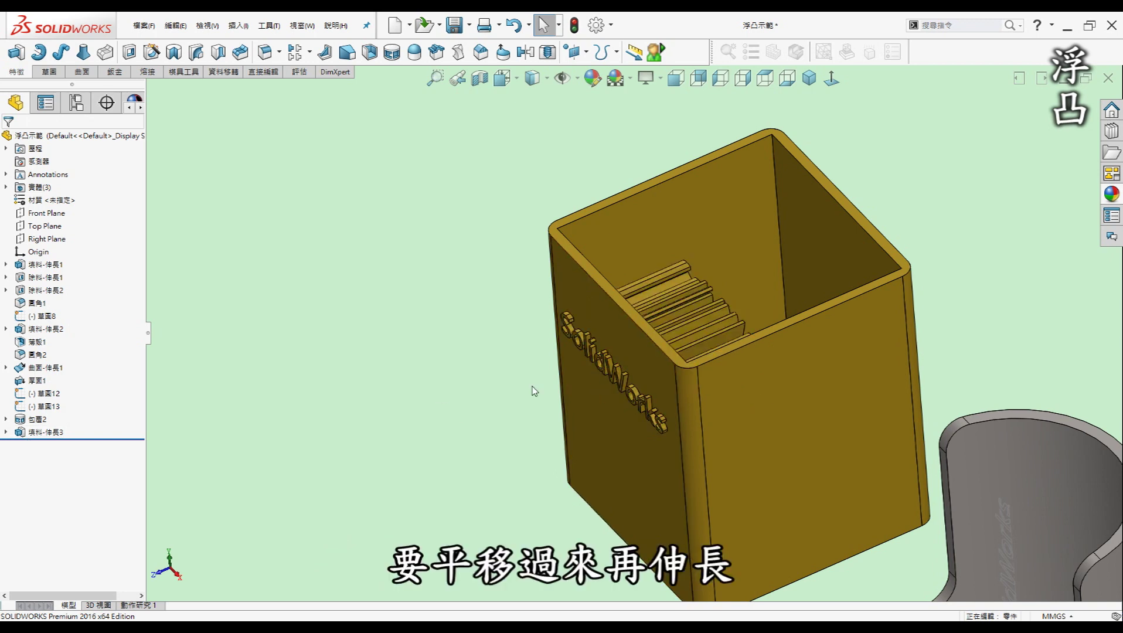
pyautogui.moveTo(555, 396)
pyautogui.mouseDown(button='middle')
pyautogui.moveTo(638, 325)
pyautogui.moveTo(643, 378)
pyautogui.moveTo(608, 381)
pyautogui.moveTo(519, 477)
pyautogui.moveTo(660, 368)
pyautogui.mouseUp(button='middle')
pyautogui.scroll(3, 637, 320)
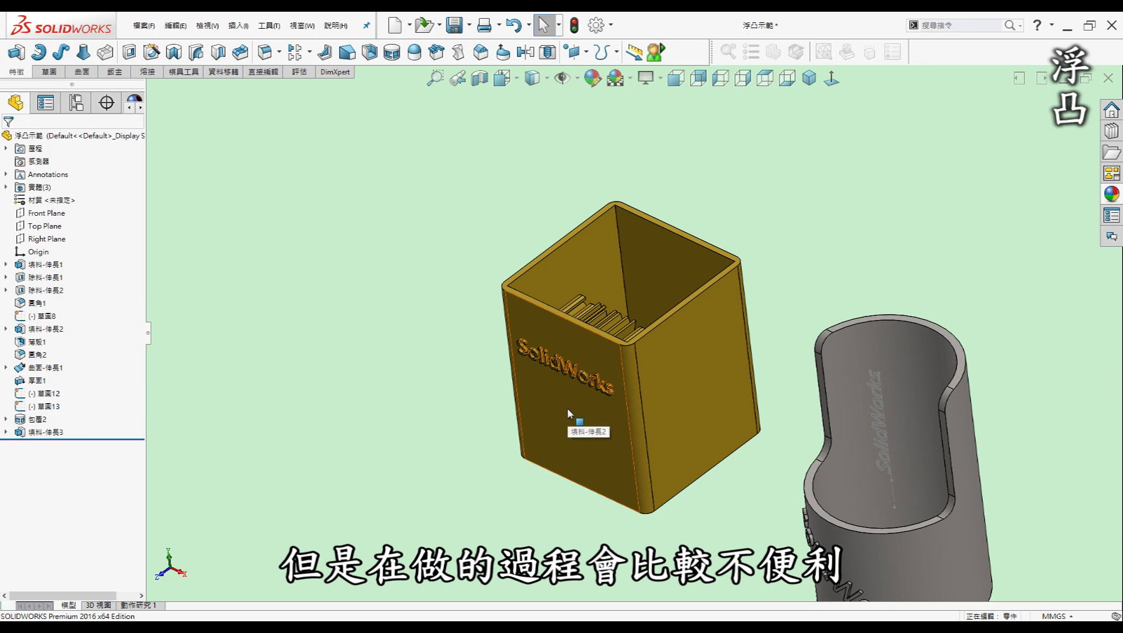
pyautogui.moveTo(567, 407); pyautogui.dragTo(426, 238, button='middle')
pyautogui.moveTo(594, 304)
pyautogui.mouseDown(button='middle')
pyautogui.moveTo(572, 268)
pyautogui.moveTo(520, 304)
pyautogui.moveTo(846, 458)
pyautogui.mouseUp(button='middle')
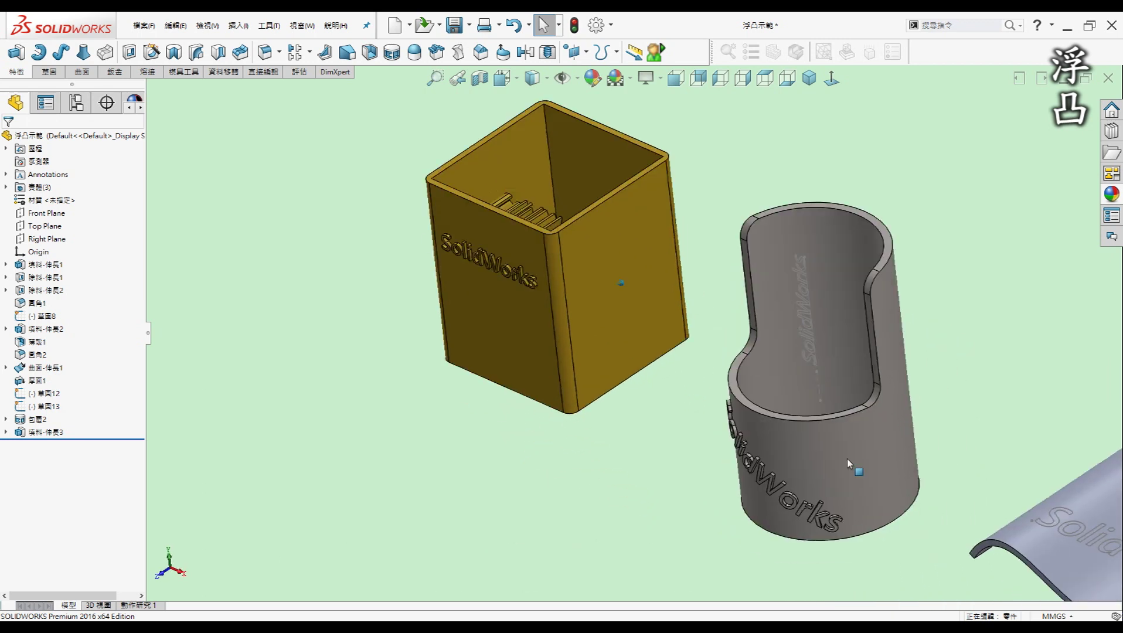
# Step: Zoom and orbit to look into the box, then return to isometric view
pyautogui.scroll(-2, 847, 457)
pyautogui.scroll(-2, 752, 436)
pyautogui.scroll(-2, 753, 436)
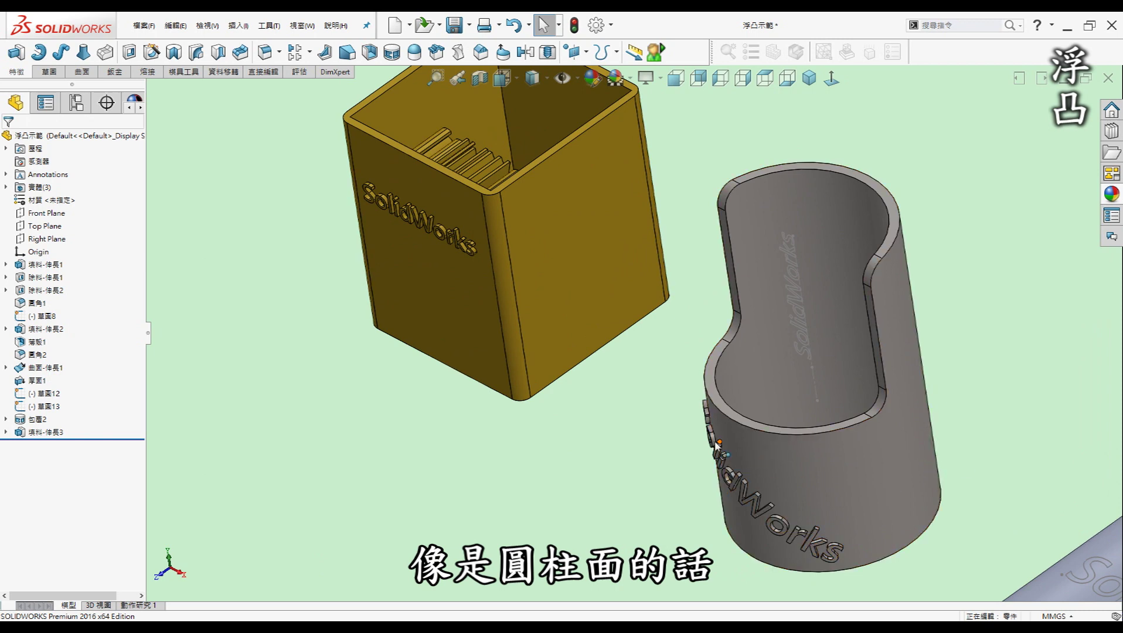
pyautogui.moveTo(728, 483)
pyautogui.mouseDown(button='middle')
pyautogui.moveTo(717, 470)
pyautogui.moveTo(697, 480)
pyautogui.moveTo(732, 506)
pyautogui.moveTo(735, 376)
pyautogui.mouseUp(button='middle')
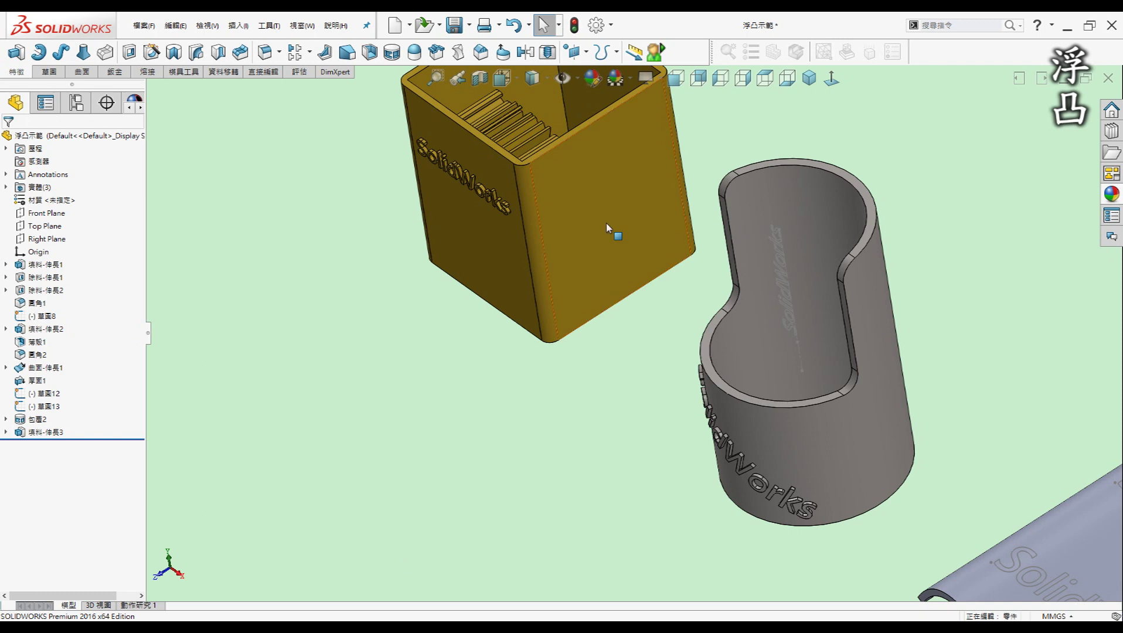
pyautogui.moveTo(607, 228); pyautogui.dragTo(638, 304, button='middle')
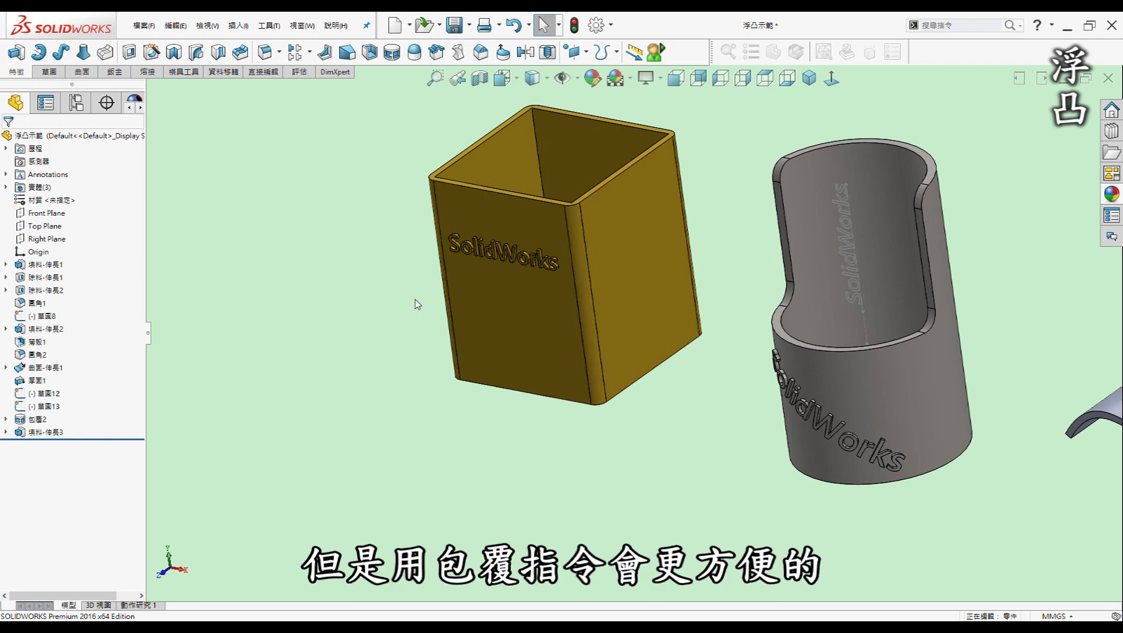
pyautogui.hotkey('ctrl', '7')
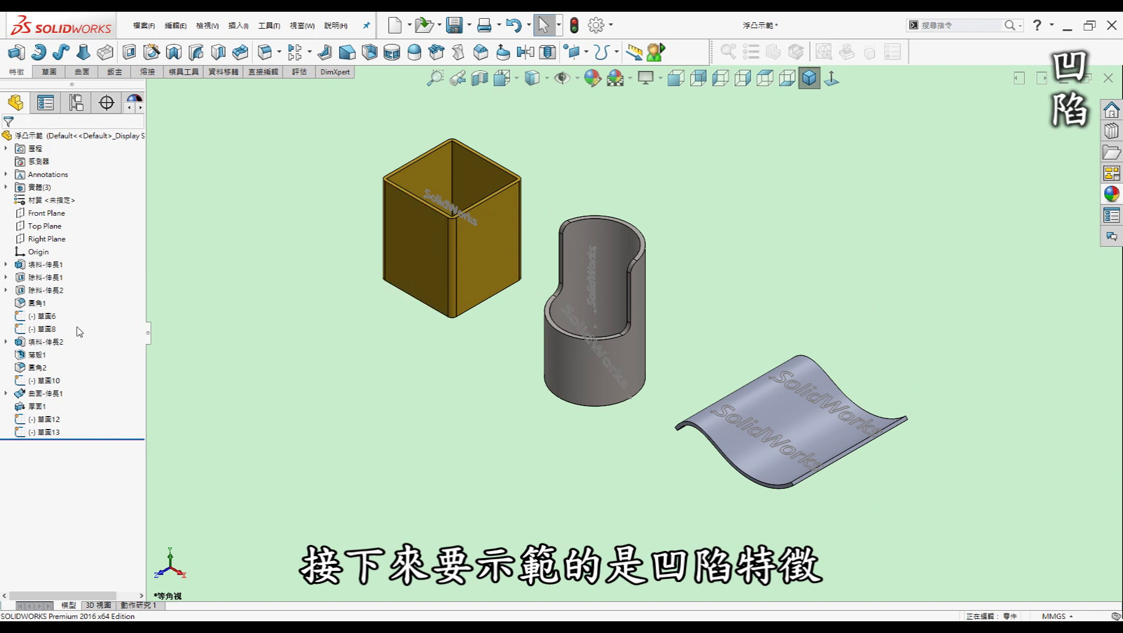
# Step: Deboss sketch 草圖10 1.00 mm into the box's front-left face as Wrap3
pyautogui.click(45, 380)
pyautogui.scroll(-5, 440, 173)
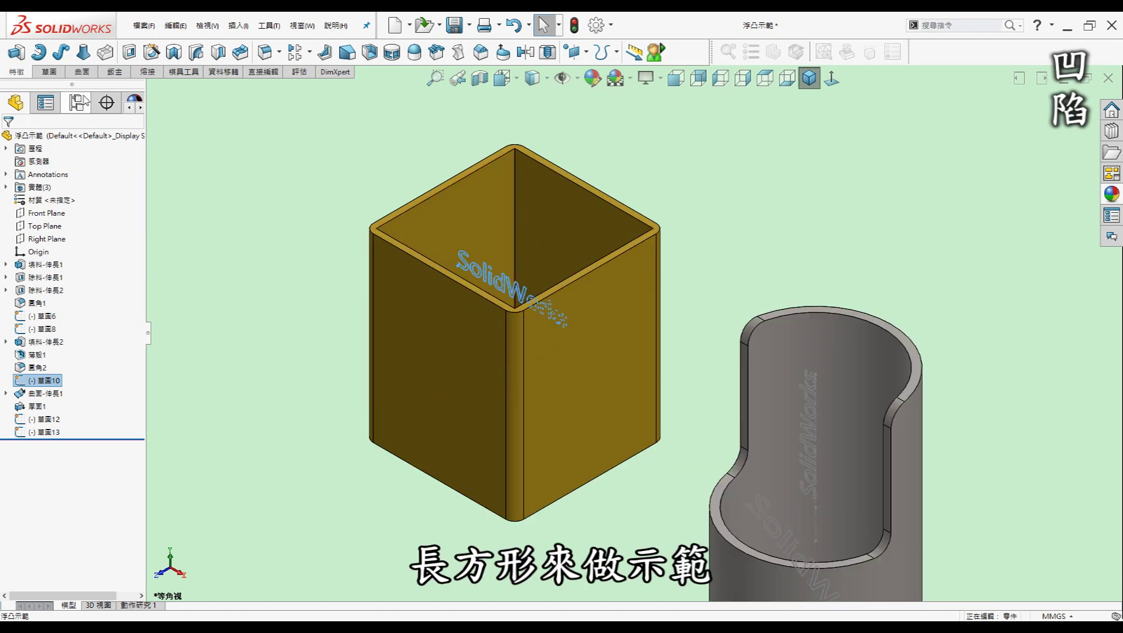
pyautogui.click(400, 55)
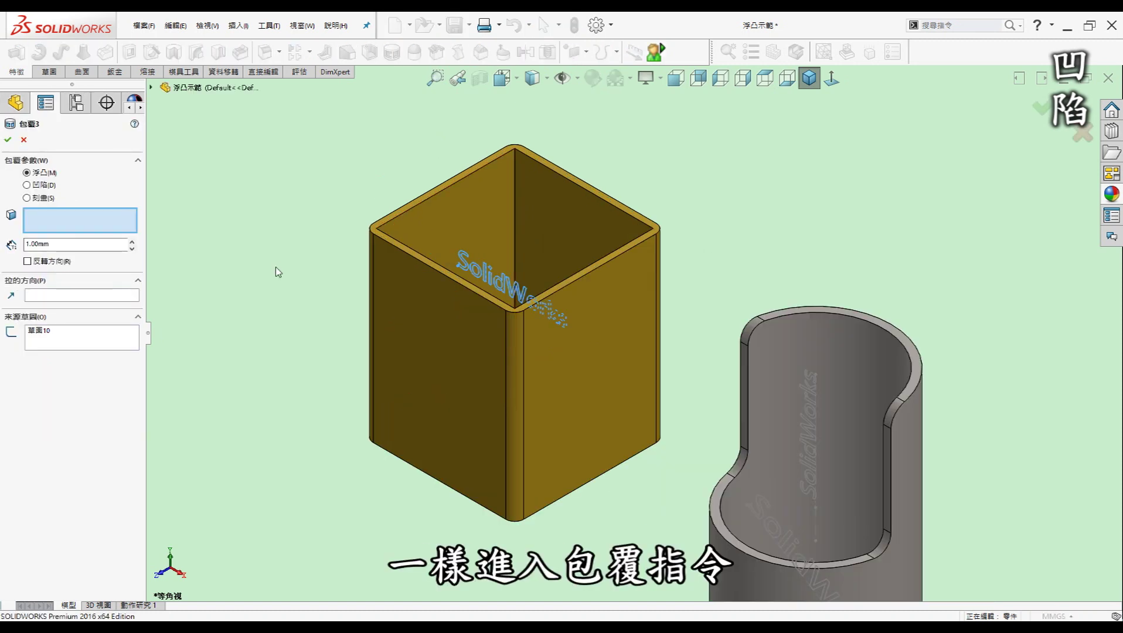
pyautogui.click(42, 186)
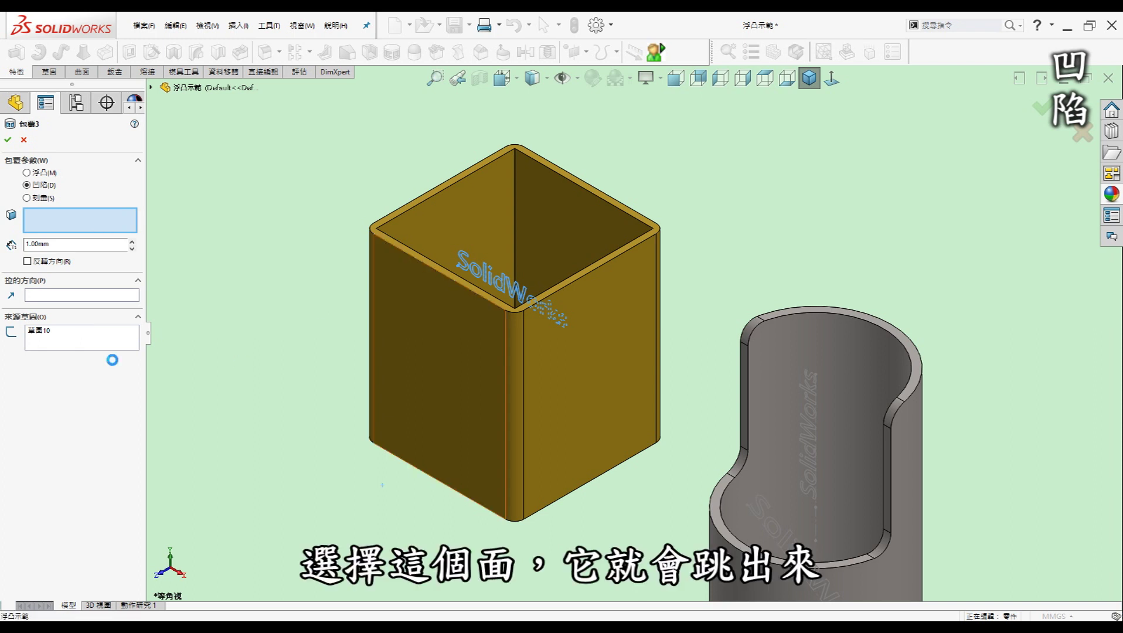
pyautogui.click(436, 358)
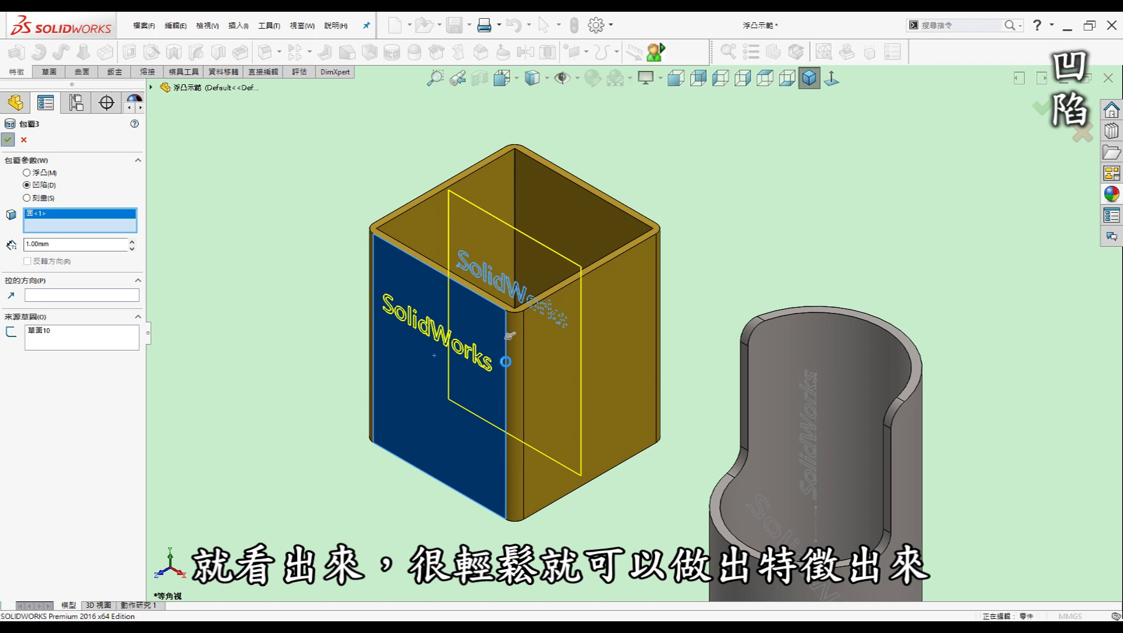
pyautogui.press('Return')
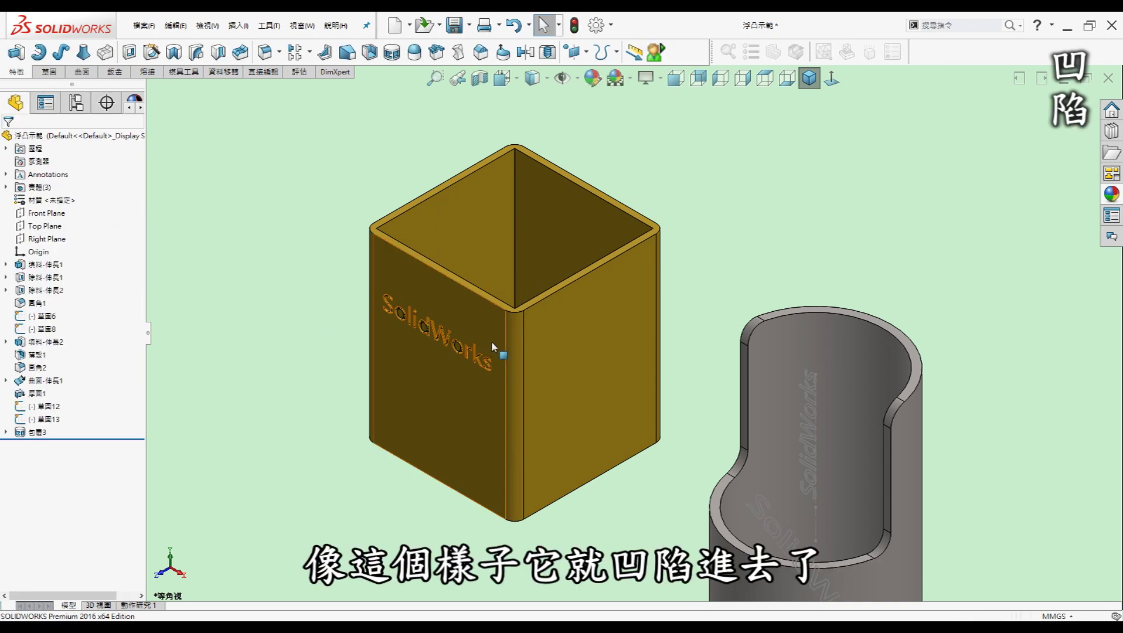
# Step: Orbit to view the cylinder and select its lettering sketch 草圖6
pyautogui.scroll(-5, 476, 331)
pyautogui.moveTo(475, 331)
pyautogui.mouseDown(button='middle')
pyautogui.moveTo(494, 362)
pyautogui.moveTo(526, 379)
pyautogui.moveTo(514, 384)
pyautogui.moveTo(620, 370)
pyautogui.mouseUp(button='middle')
pyautogui.scroll(5, 529, 385)
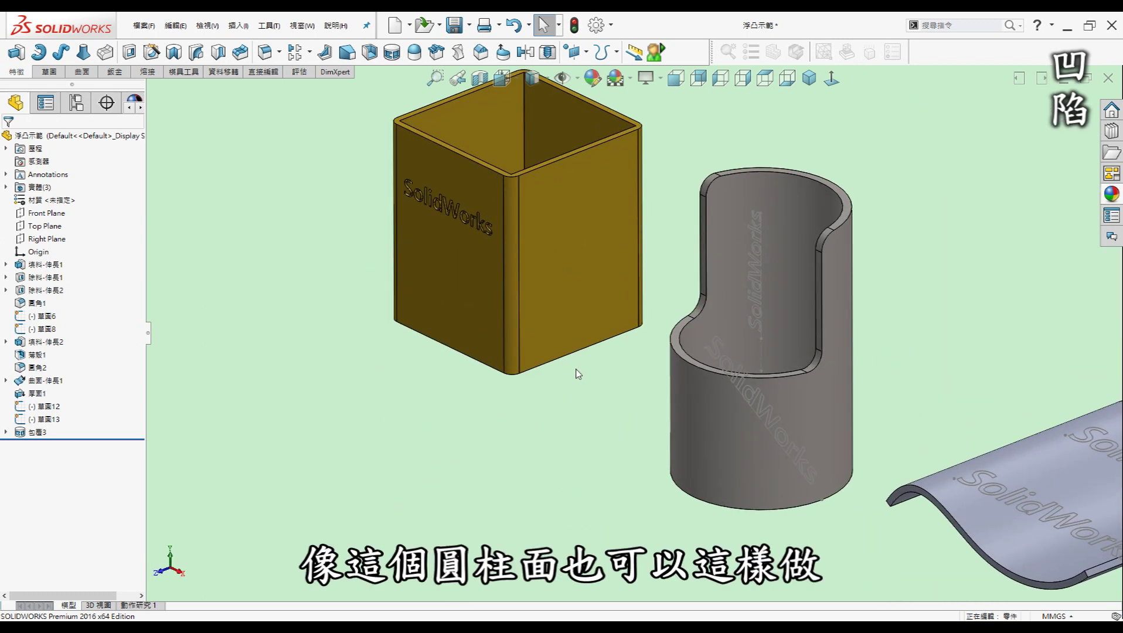
pyautogui.click(48, 317)
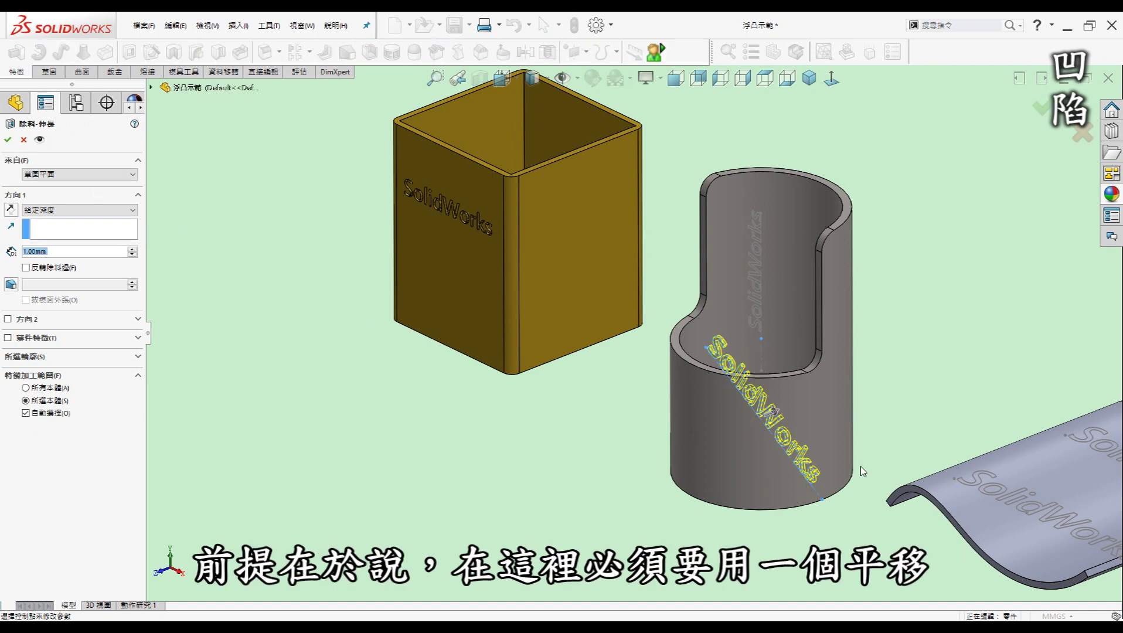
# Step: End the cut 1.00 mm offset from the cylinder's outer face, reversed inward, and accept
pyautogui.click(100, 174)
pyautogui.click(59, 183)
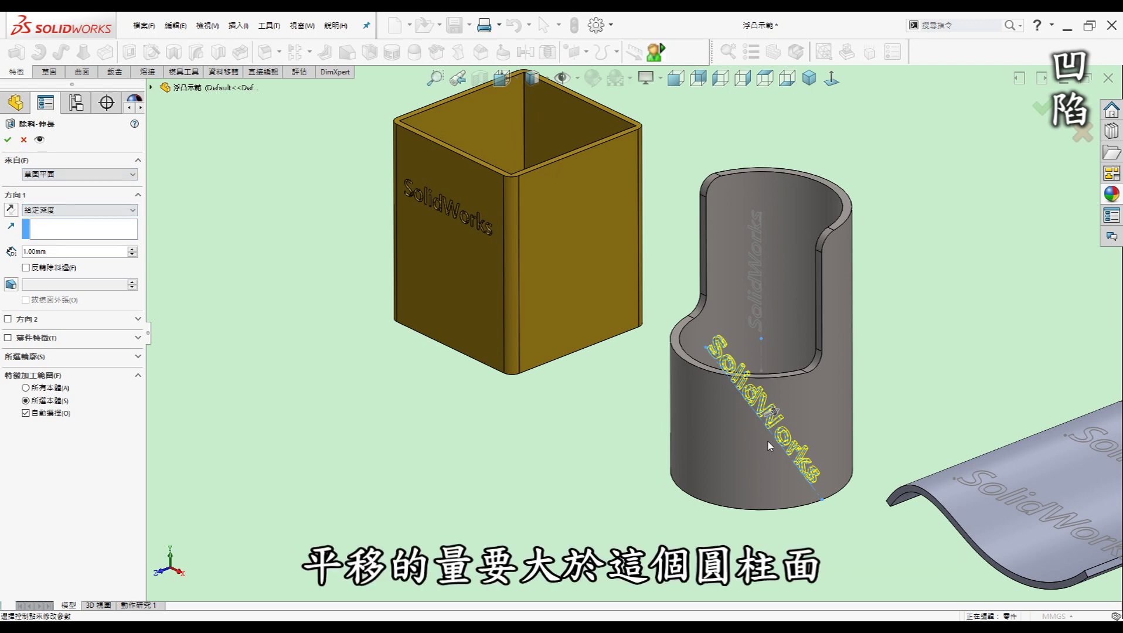
pyautogui.scroll(-3, 32, 179)
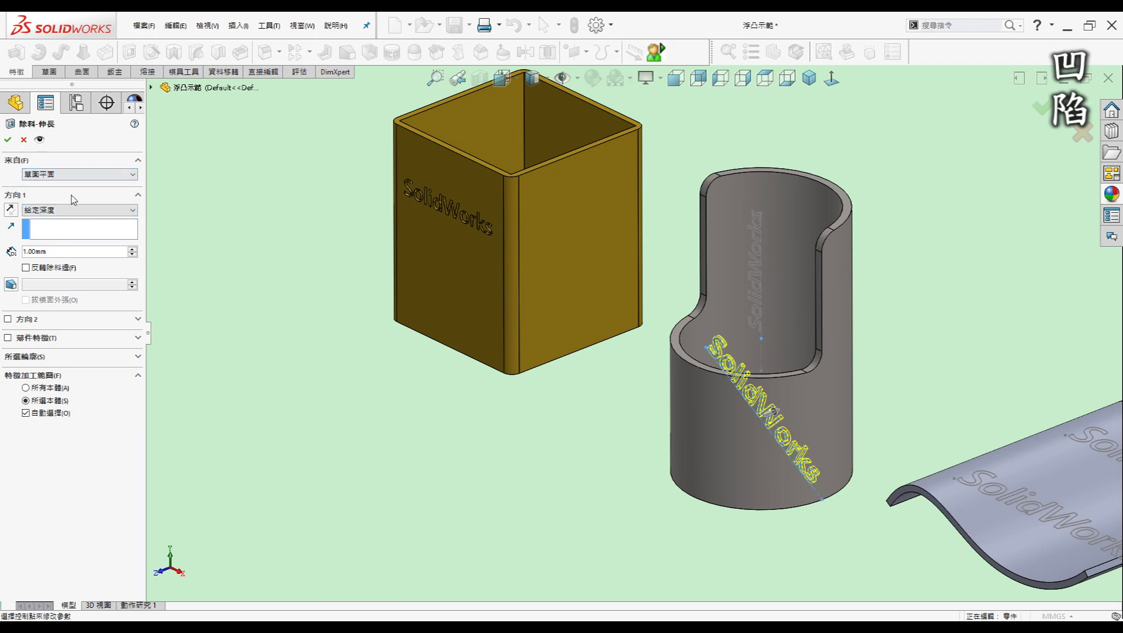
pyautogui.scroll(-2, 455, 417)
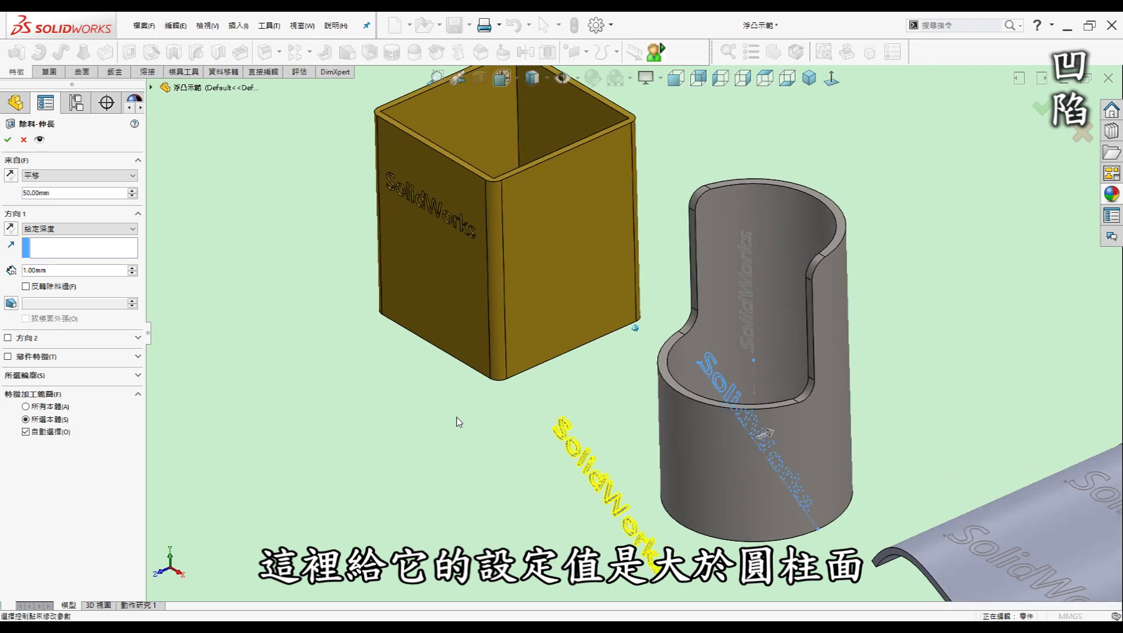
pyautogui.click(76, 228)
pyautogui.click(70, 285)
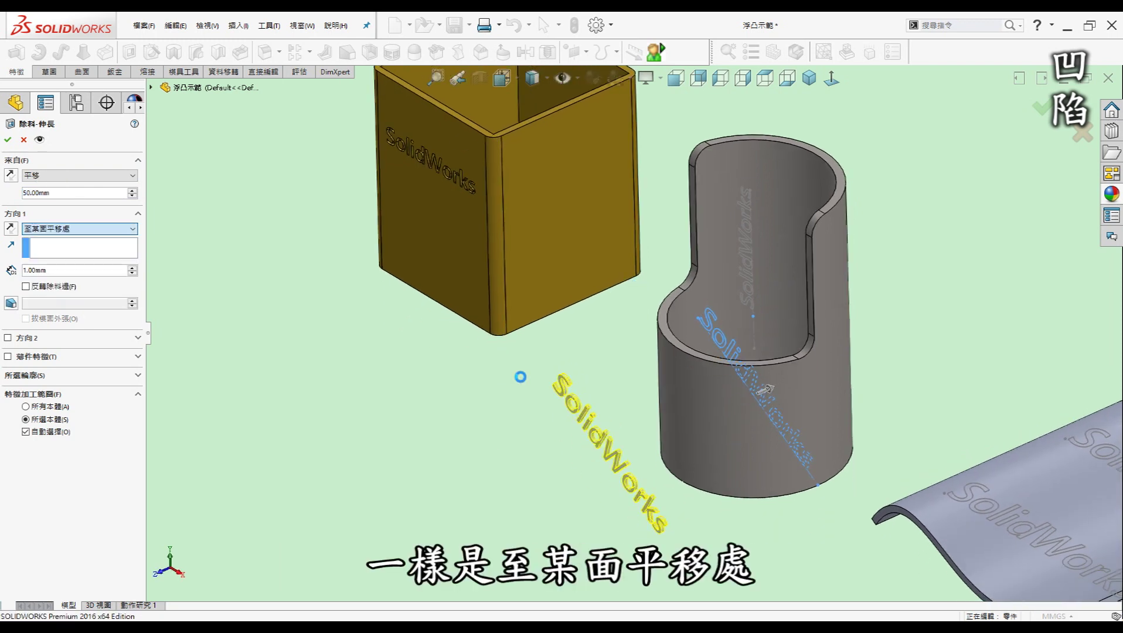
pyautogui.click(704, 407)
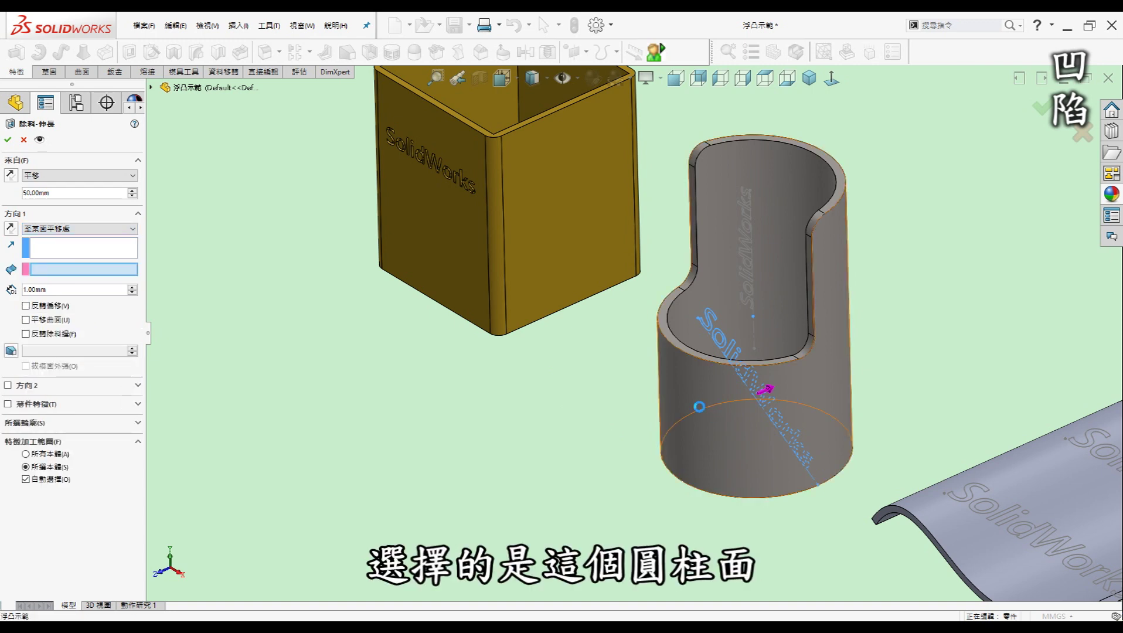
pyautogui.click(687, 433)
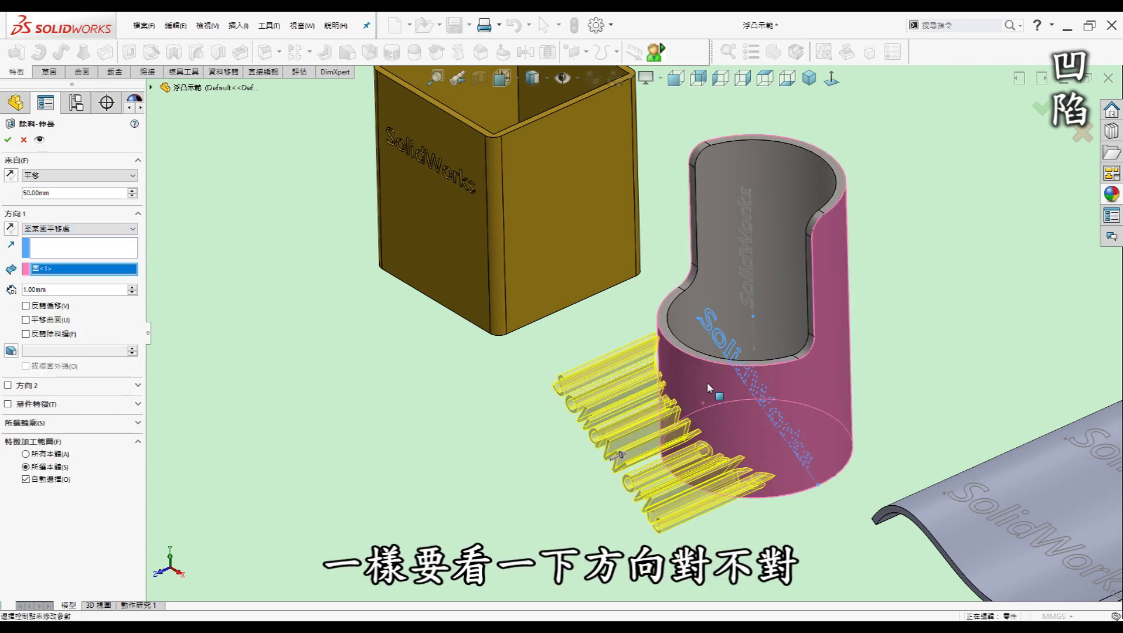
pyautogui.moveTo(707, 385); pyautogui.dragTo(721, 381, button='middle')
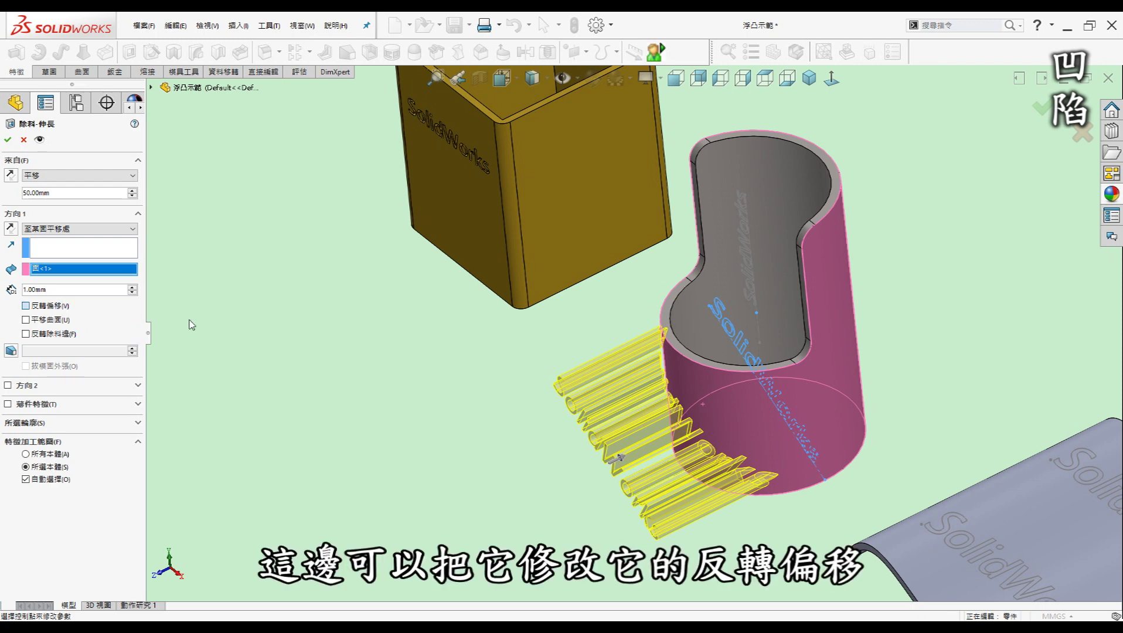
pyautogui.hotkey('alt', 'v')
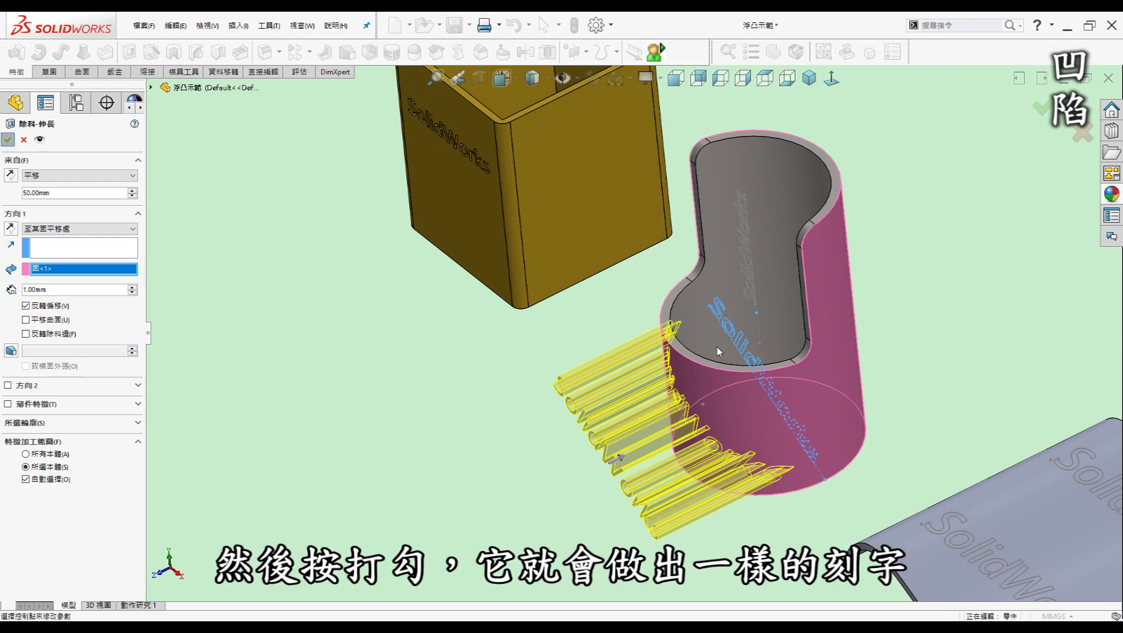
pyautogui.press('Return')
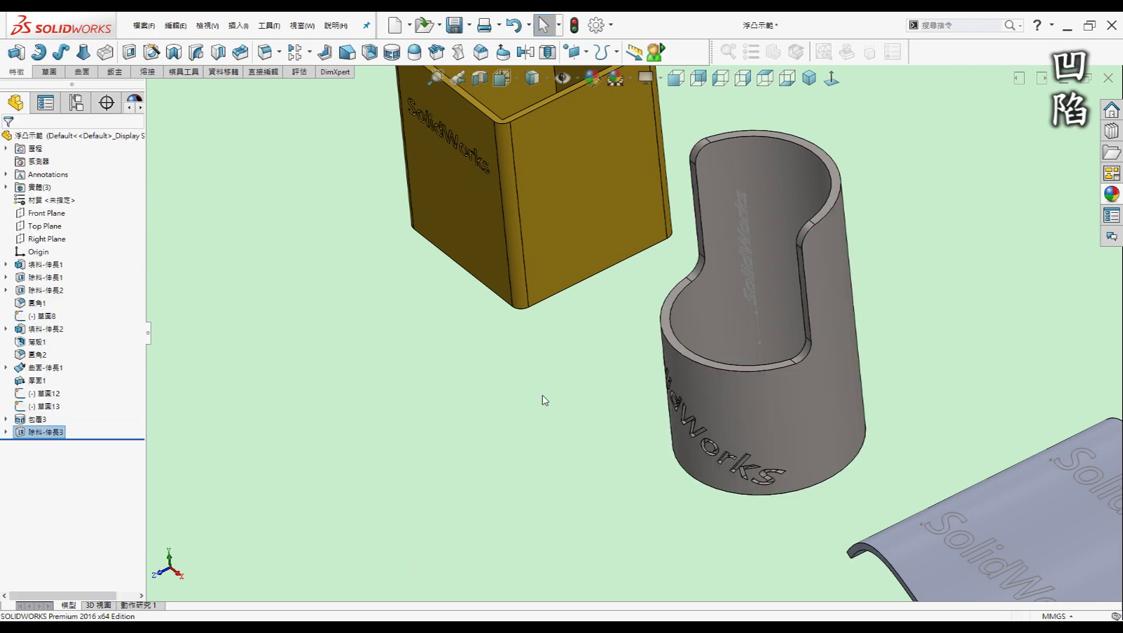
# Step: Deboss lettering sketch 草圖8 1.00 mm into the cylinder's inner face as Wrap4, direction reversed
pyautogui.hotkey('ctrl', '1')
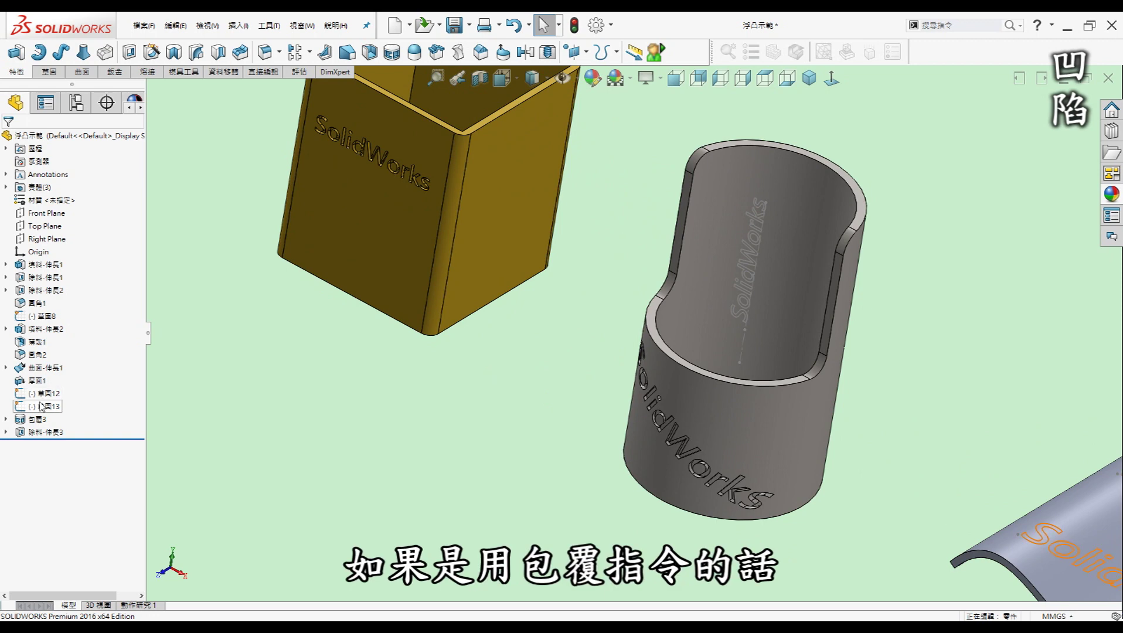
pyautogui.click(745, 276)
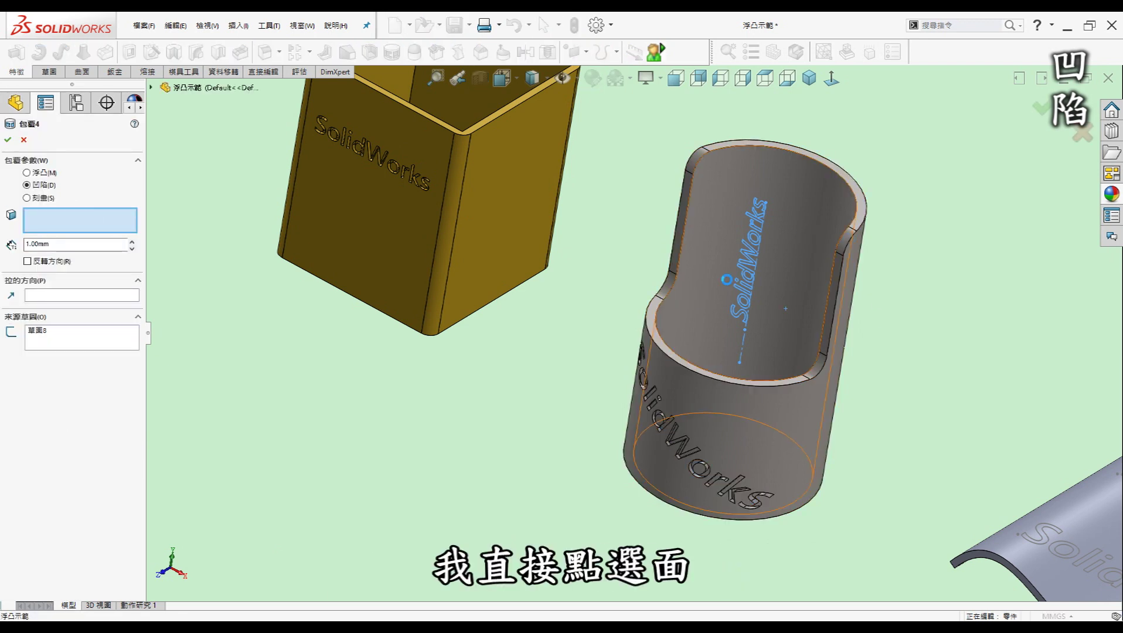
pyautogui.click(728, 284)
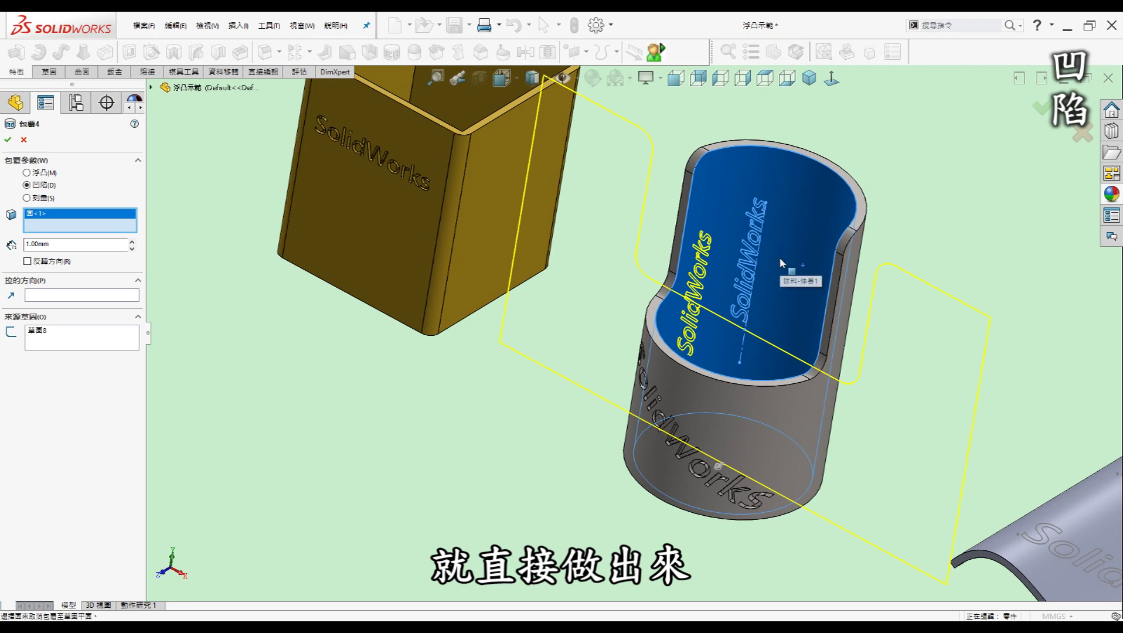
pyautogui.press('Right')
pyautogui.press('Up')
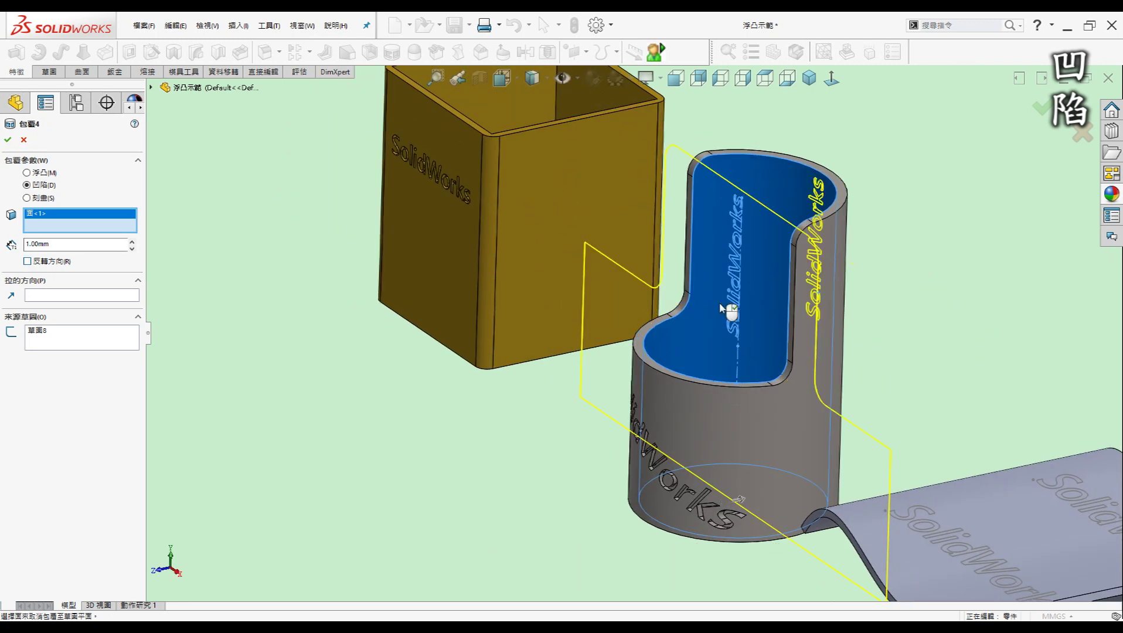
pyautogui.click(26, 261)
pyautogui.moveTo(733, 281)
pyautogui.mouseDown(button='middle')
pyautogui.moveTo(797, 265)
pyautogui.moveTo(766, 233)
pyautogui.mouseUp(button='middle')
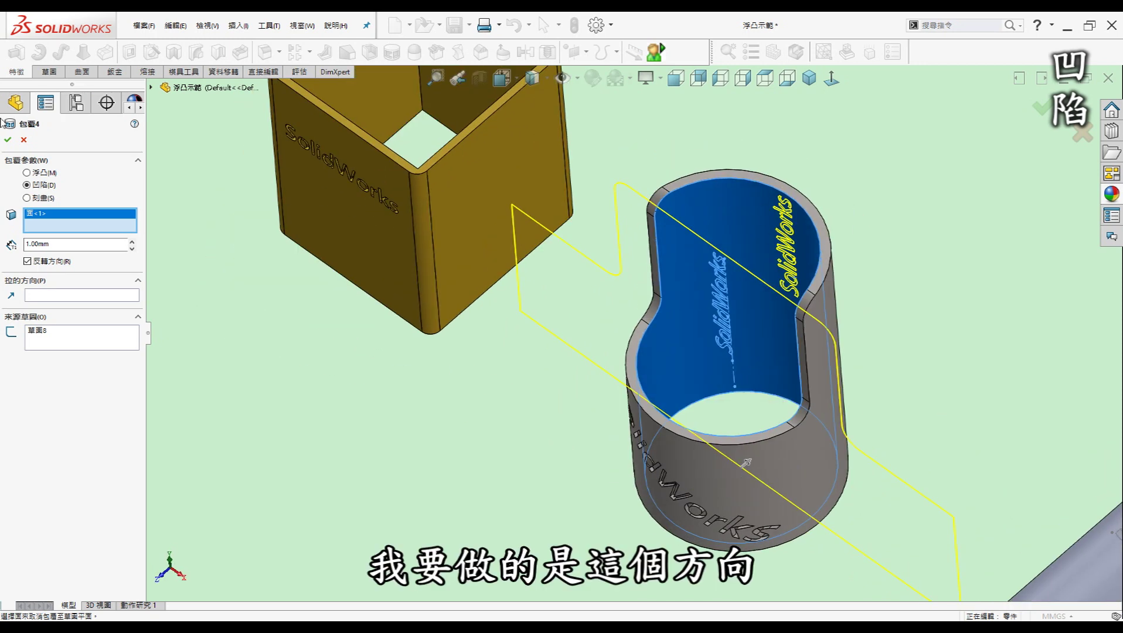
pyautogui.press('Return')
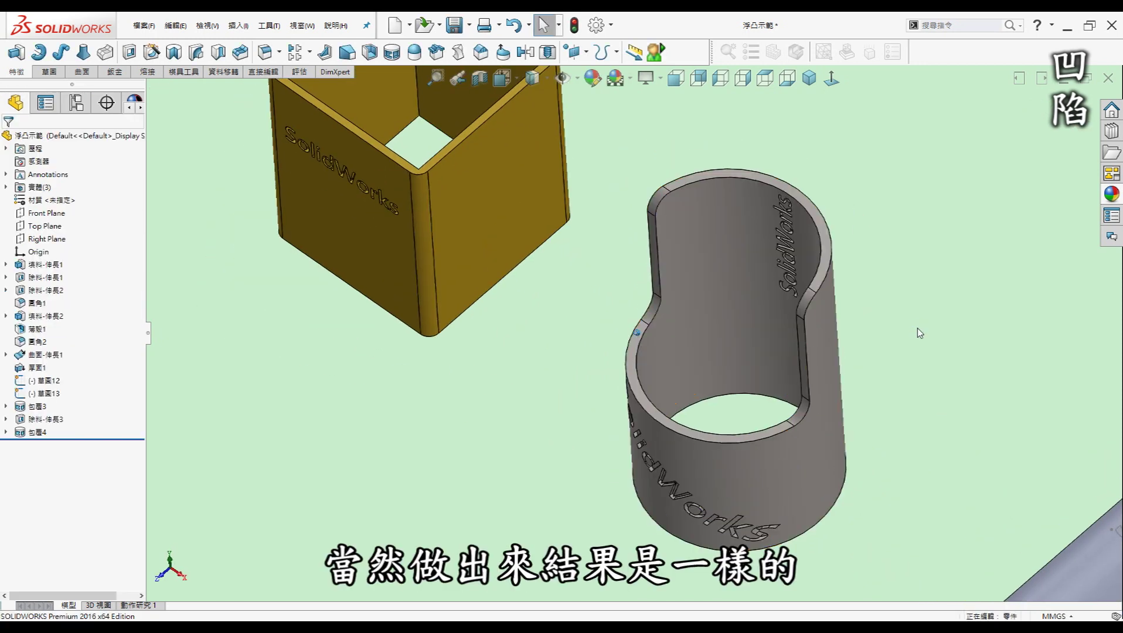
# Step: Orbit away from the debossed inner face, zoom out, and show all three bodies in isometric view
pyautogui.press('Up')
pyautogui.press('Up')
pyautogui.press('Up')
pyautogui.press('Up')
pyautogui.hotkey('ctrl', '8')
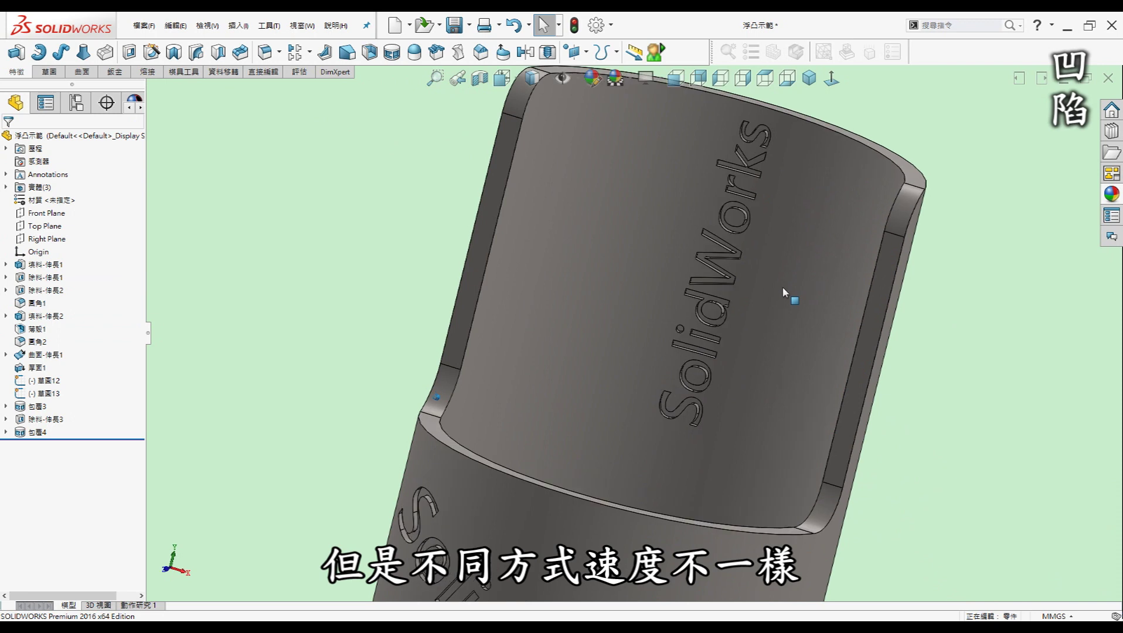
pyautogui.moveTo(718, 333); pyautogui.dragTo(631, 322, button='middle')
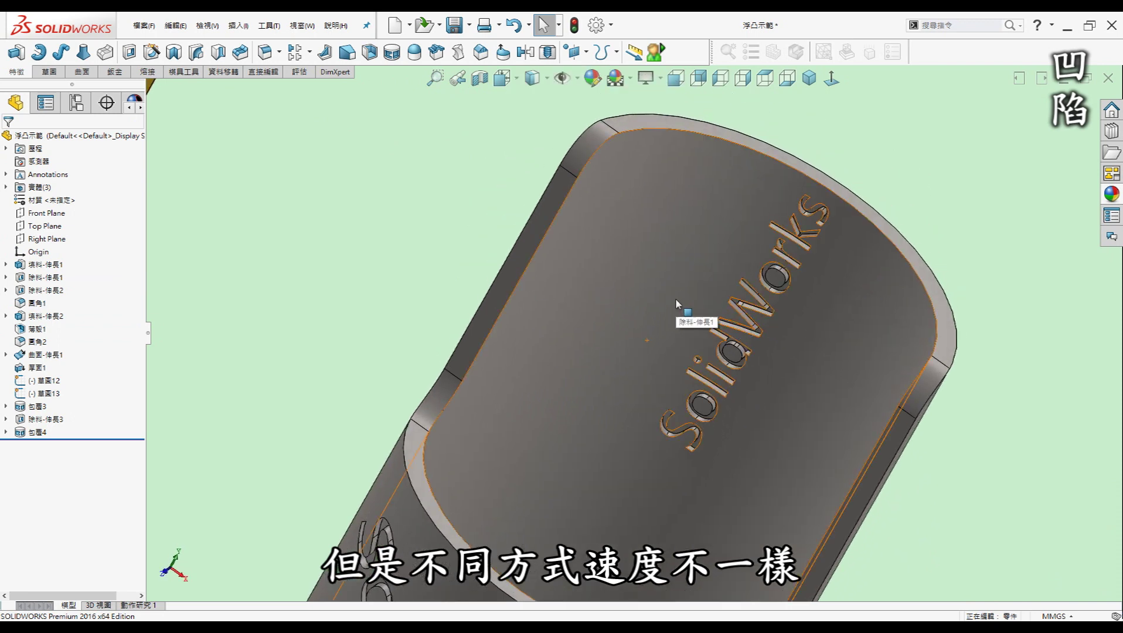
pyautogui.hotkey('ctrl', 'shift', 'z')
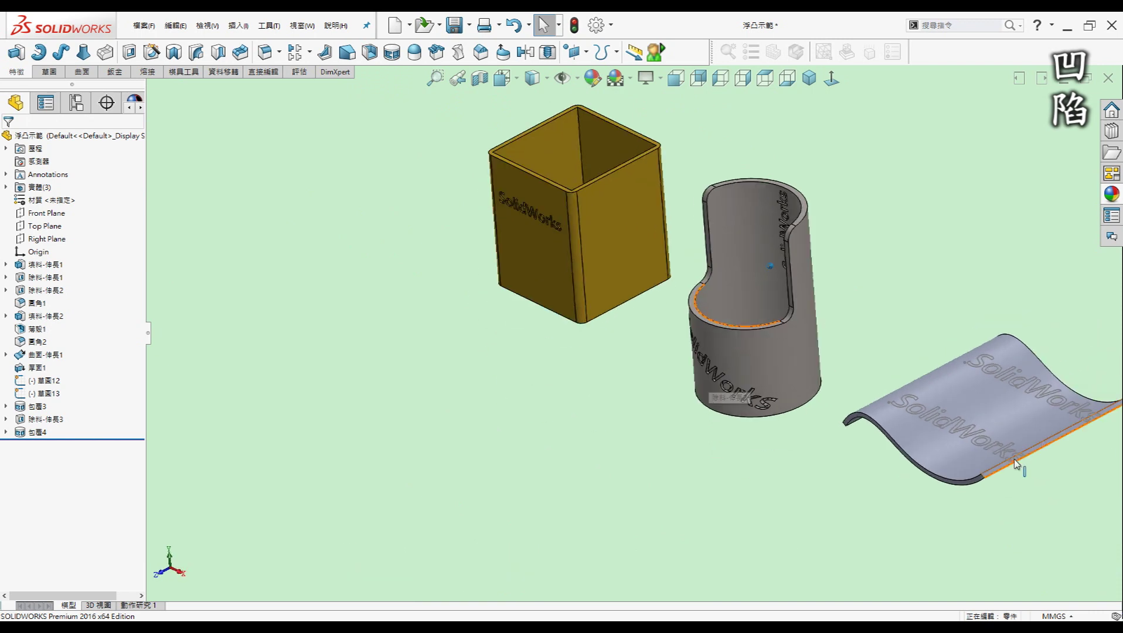
pyautogui.moveTo(962, 462)
pyautogui.mouseDown(button='middle')
pyautogui.moveTo(870, 454)
pyautogui.moveTo(745, 399)
pyautogui.mouseUp(button='middle')
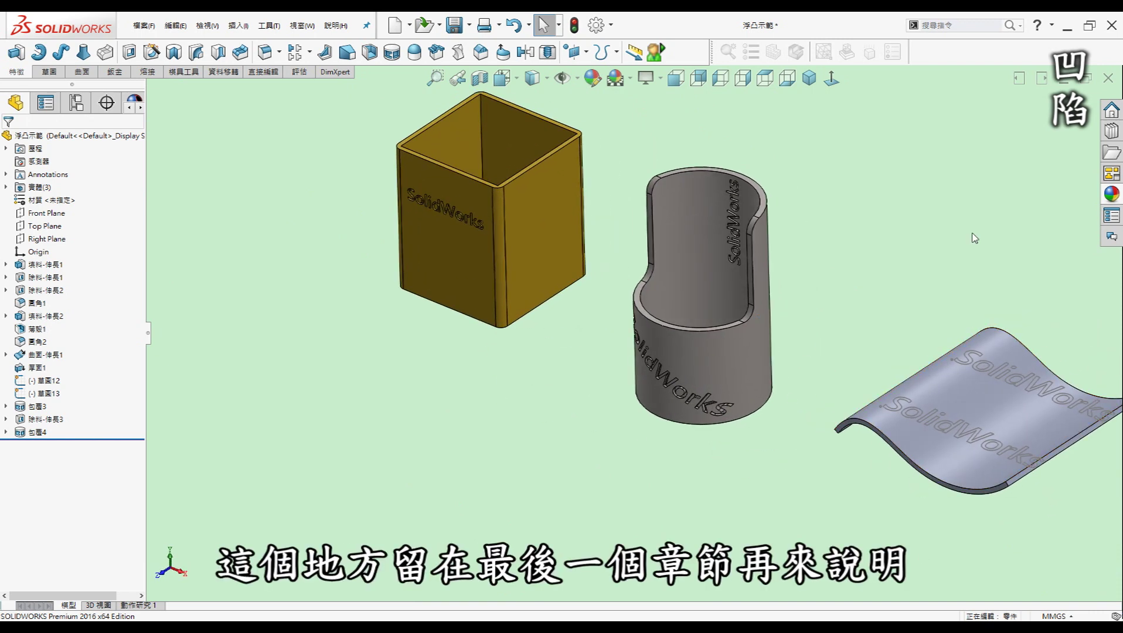
pyautogui.click(808, 78)
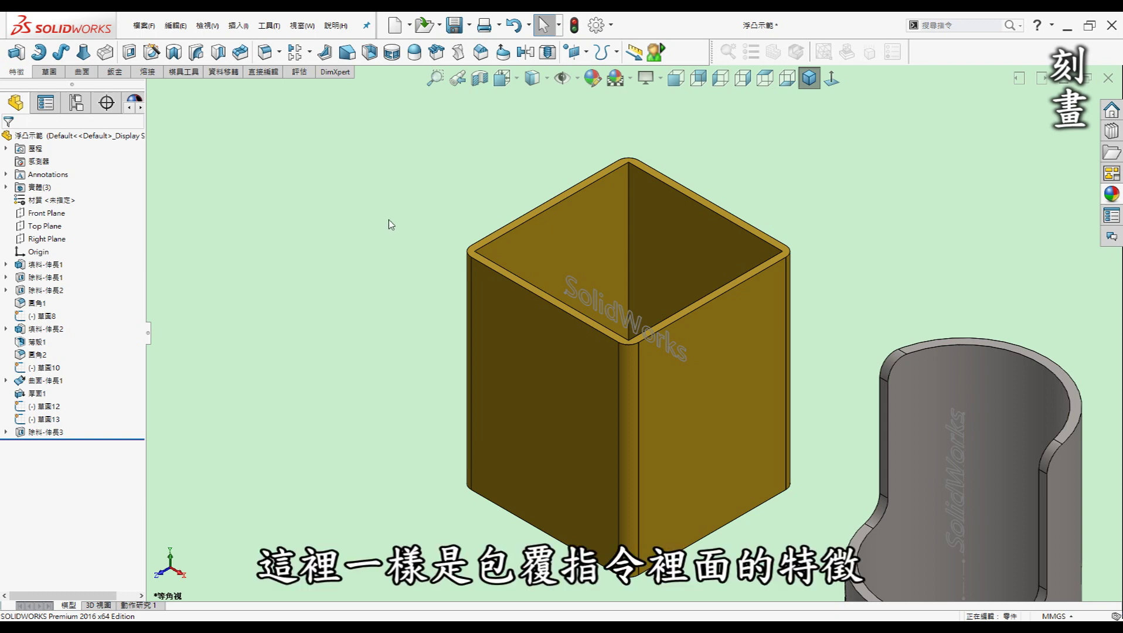
# Step: Scribe the box's SolidWorks text sketch onto its side face with a Scribe-type Wrap
pyautogui.click(47, 368)
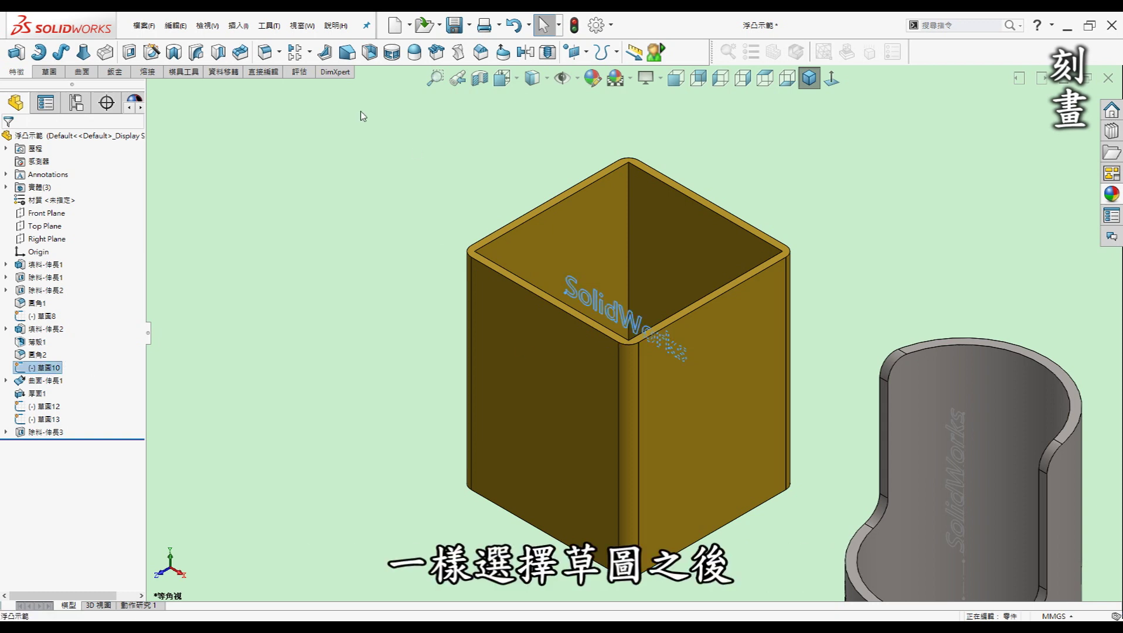
pyautogui.click(391, 52)
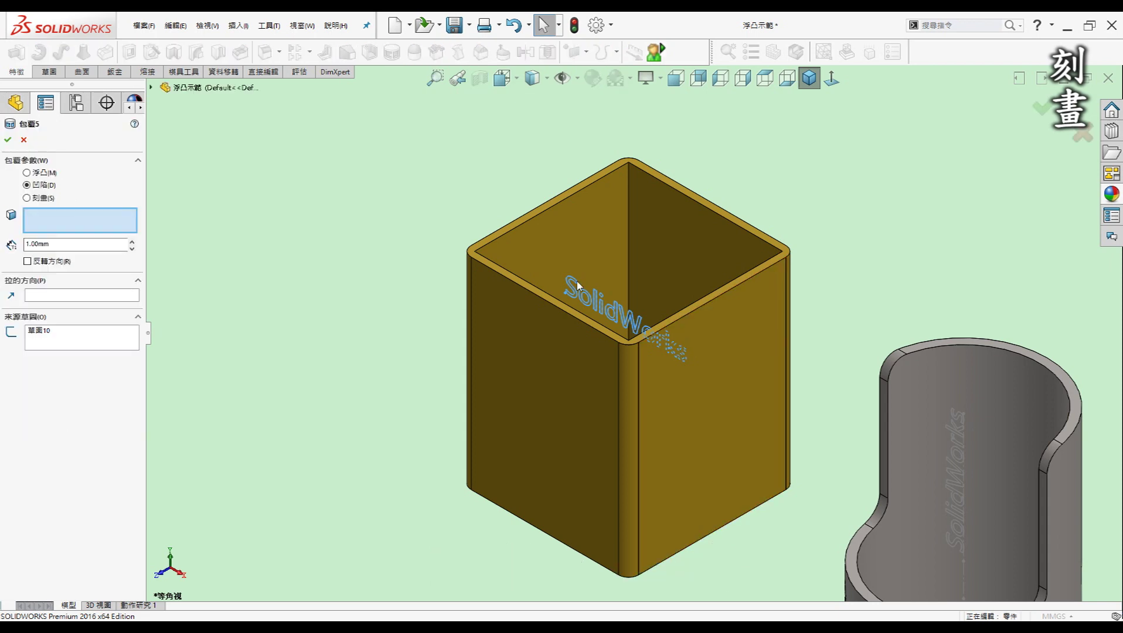
pyautogui.click(48, 202)
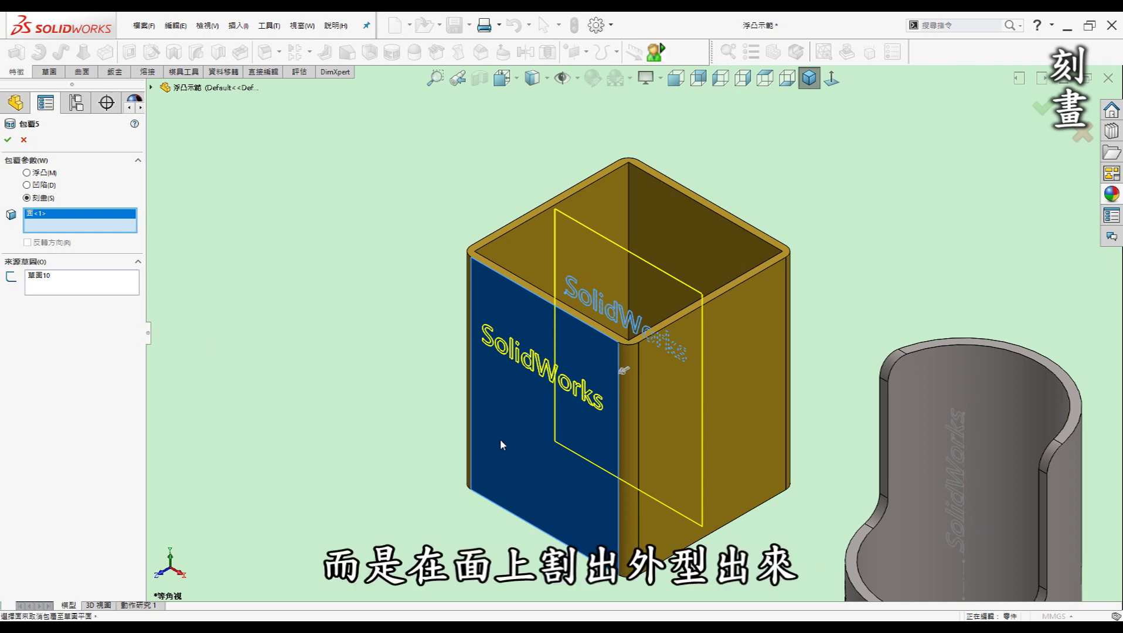
pyautogui.click(8, 139)
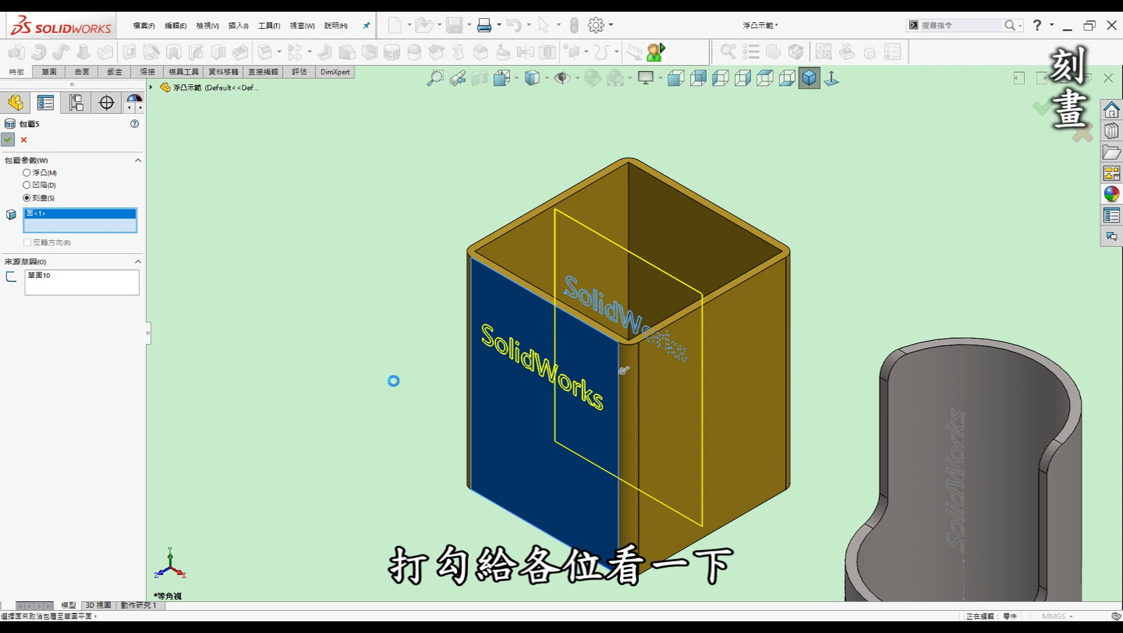
# Step: Start a Scribe Wrap from the curved sheet's upper text sketch 草圖12
pyautogui.scroll(-5, 771, 460)
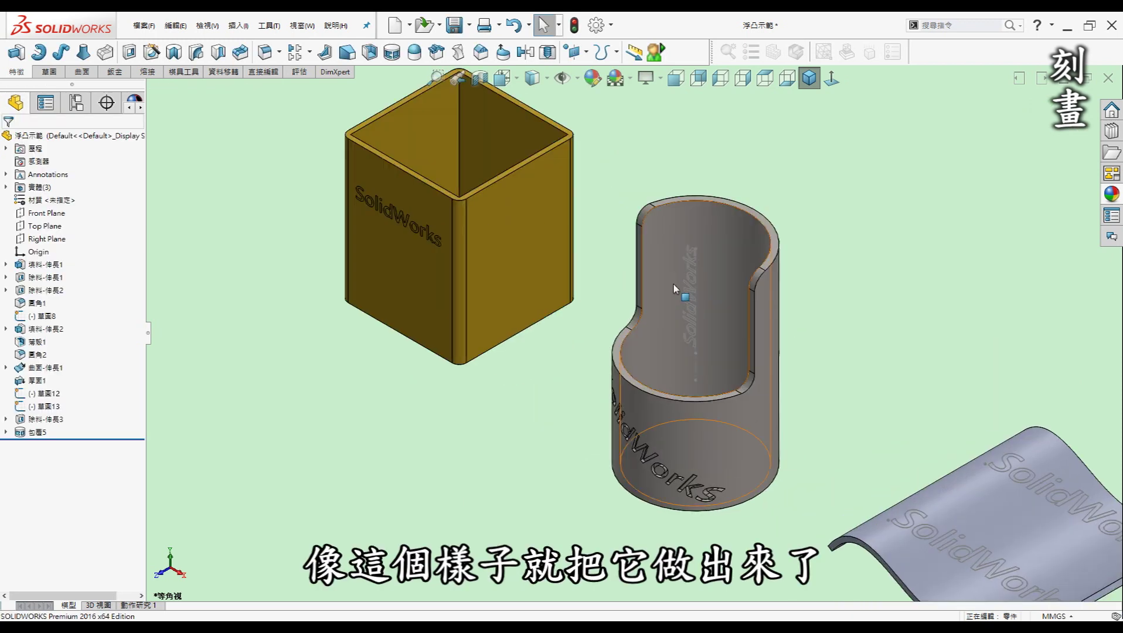
pyautogui.scroll(5, 791, 486)
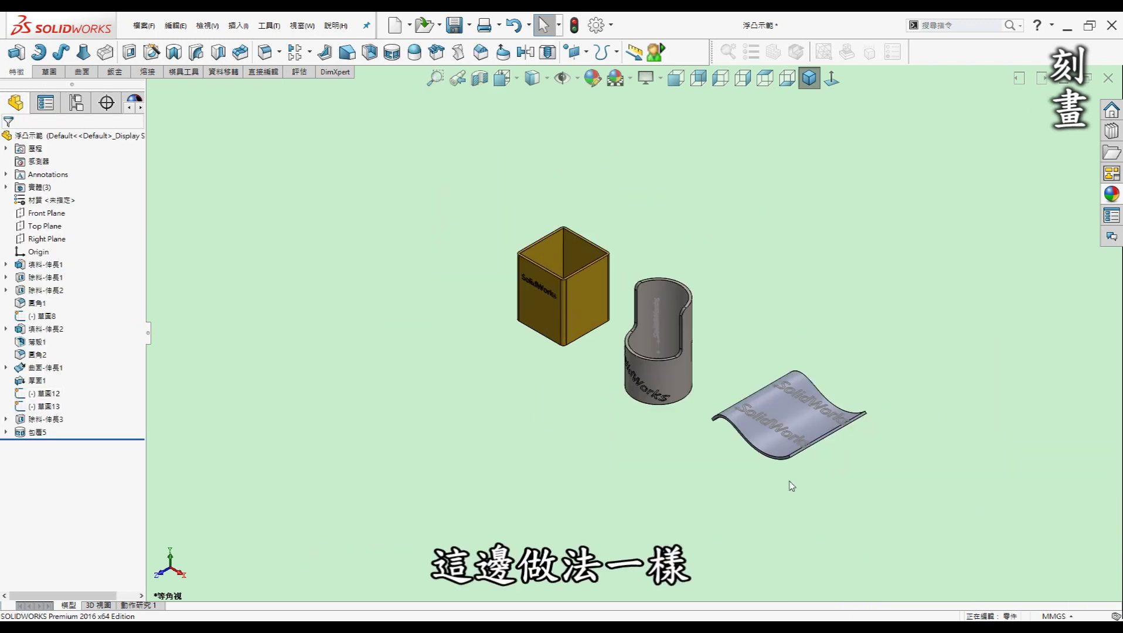
pyautogui.scroll(-5, 791, 486)
pyautogui.click(56, 394)
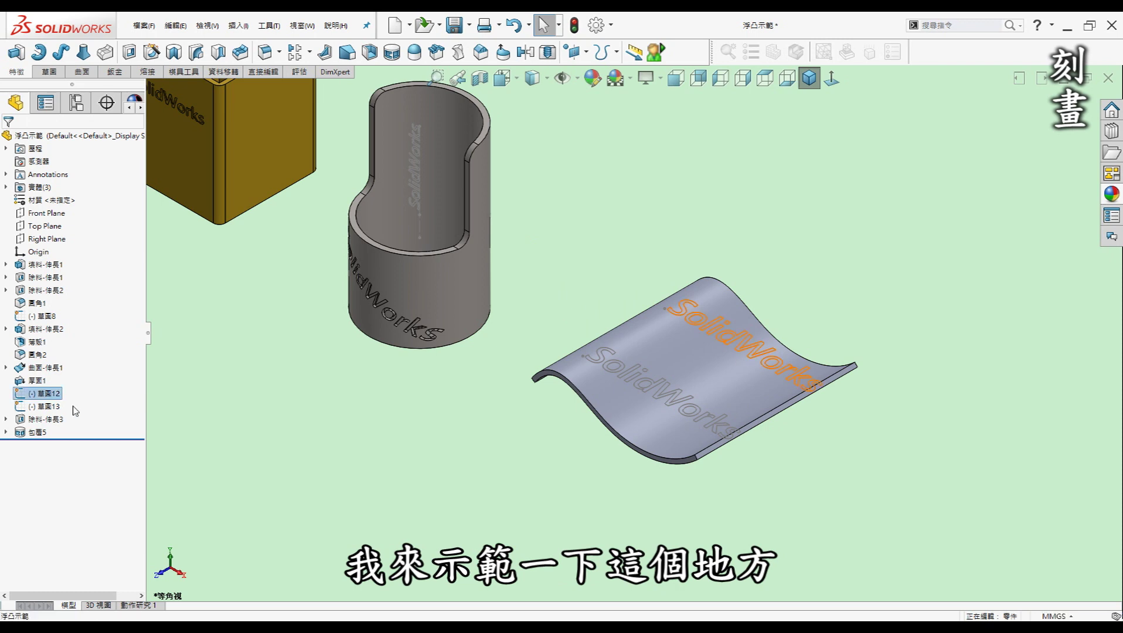
pyautogui.click(391, 51)
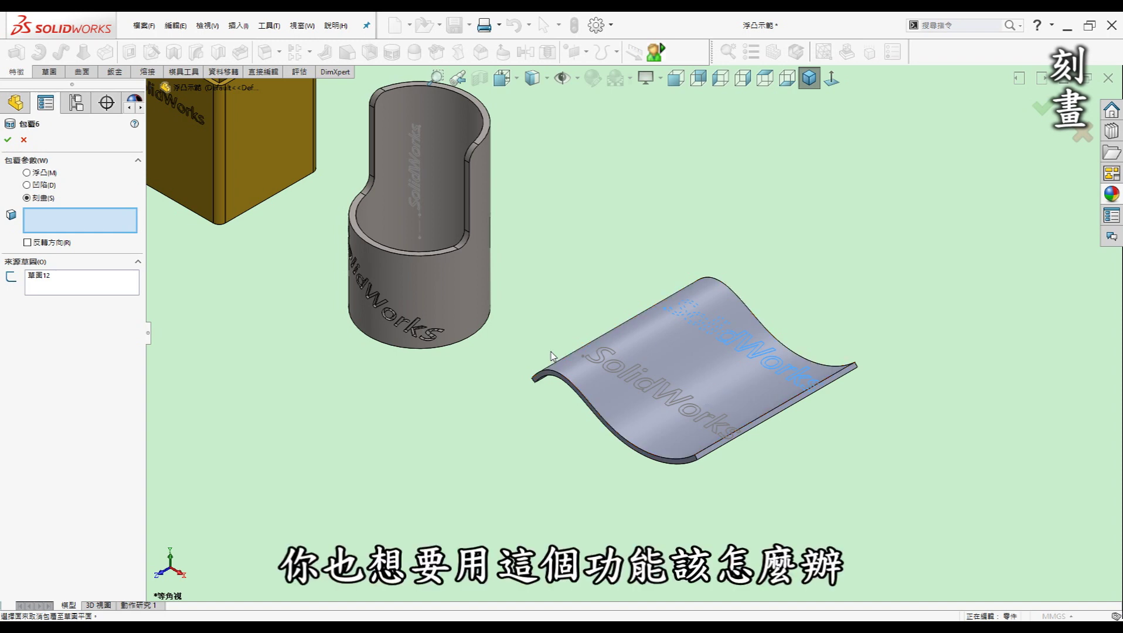
# Step: Cancel the curved sheet's wrap and clear the selection
pyautogui.click(692, 357)
pyautogui.press('Escape')
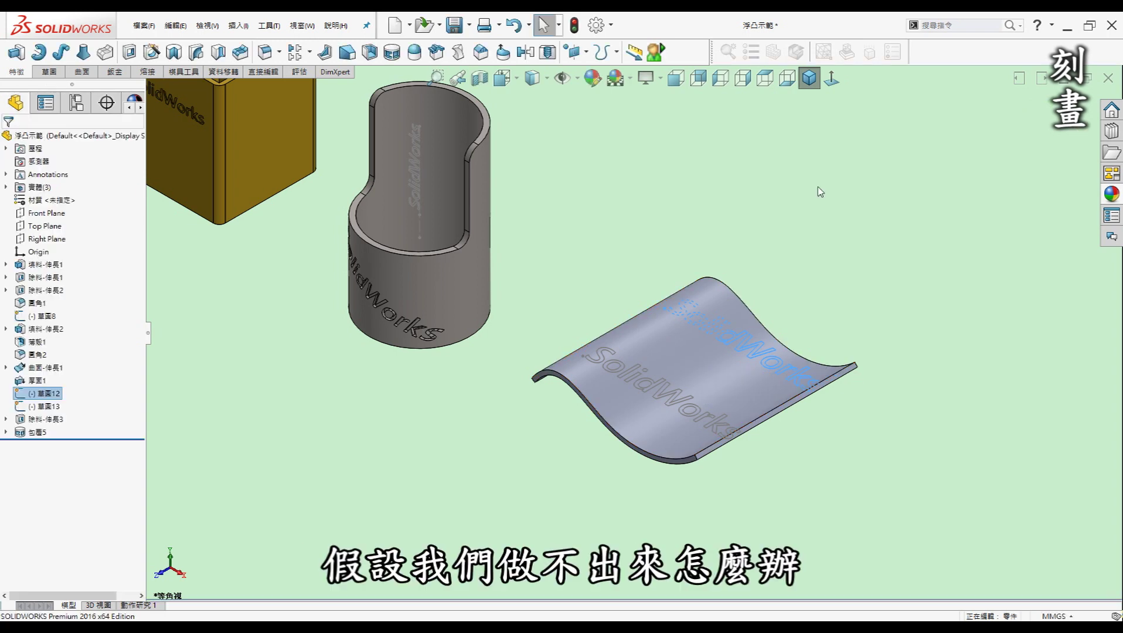
pyautogui.click(823, 198)
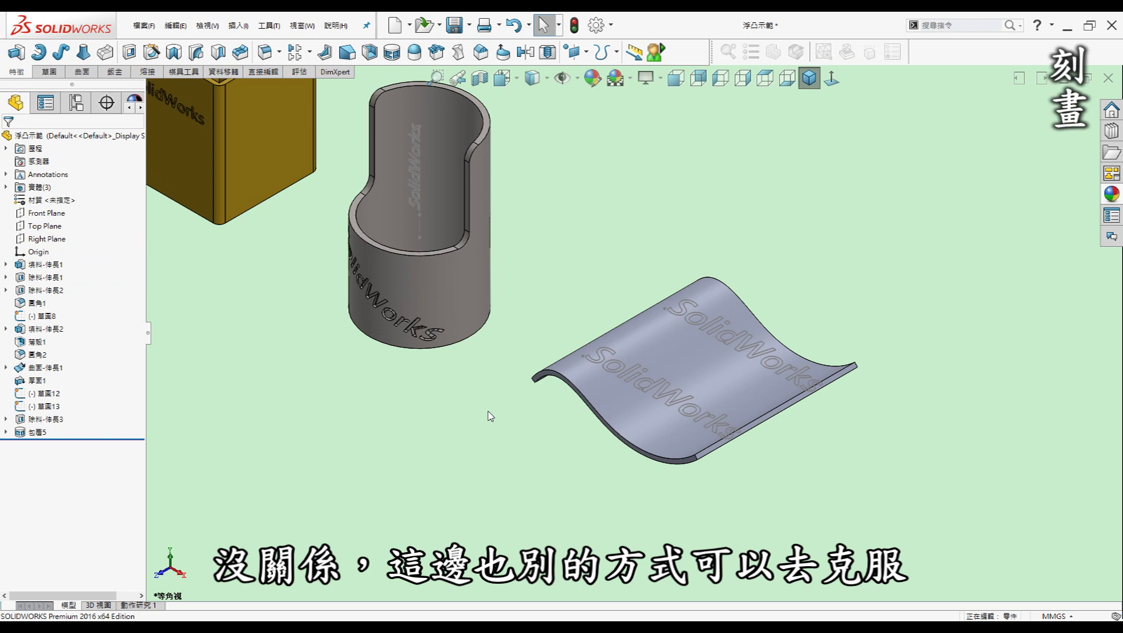
pyautogui.click(57, 391)
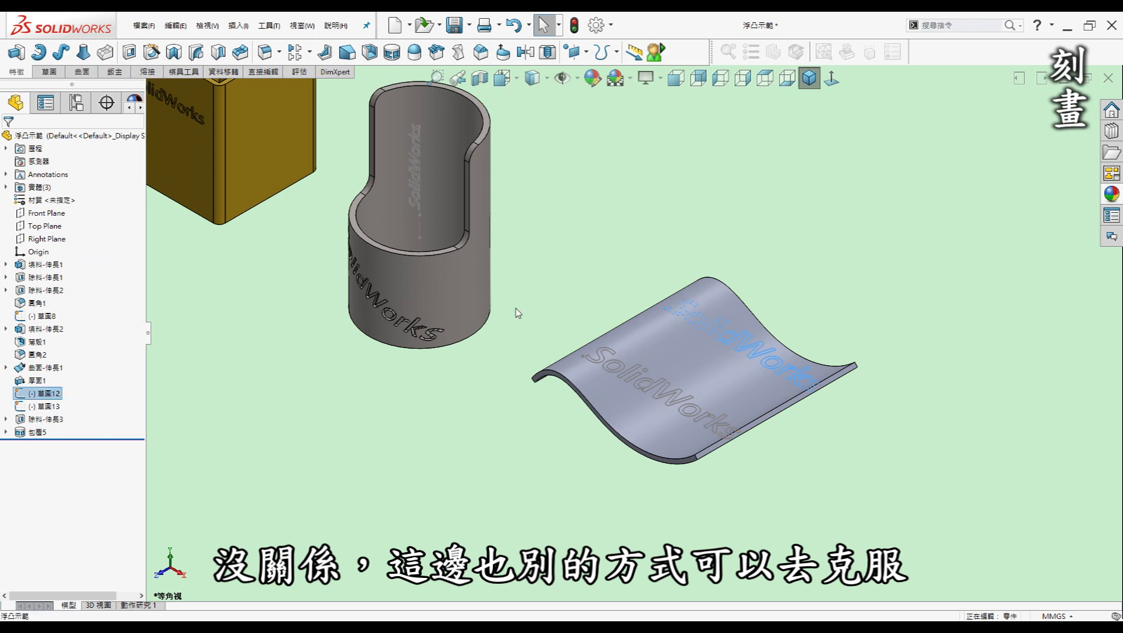
pyautogui.press('Escape')
# Step: Project upper text sketch 草圖12 onto the curved sheet face as split line 分割線1
pyautogui.click(609, 57)
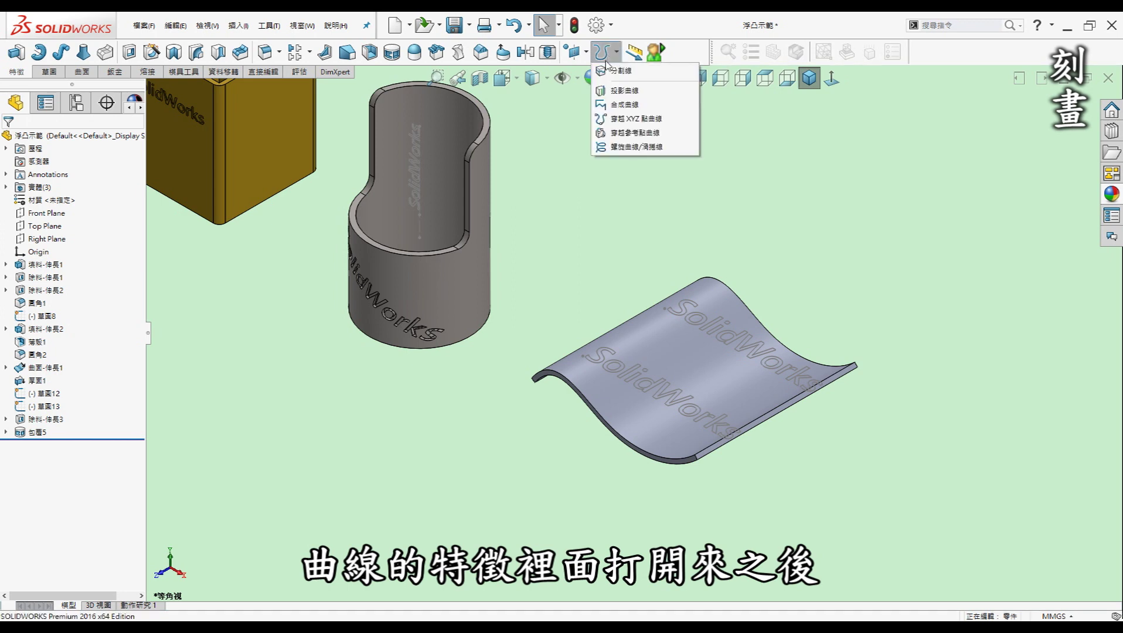
pyautogui.click(626, 75)
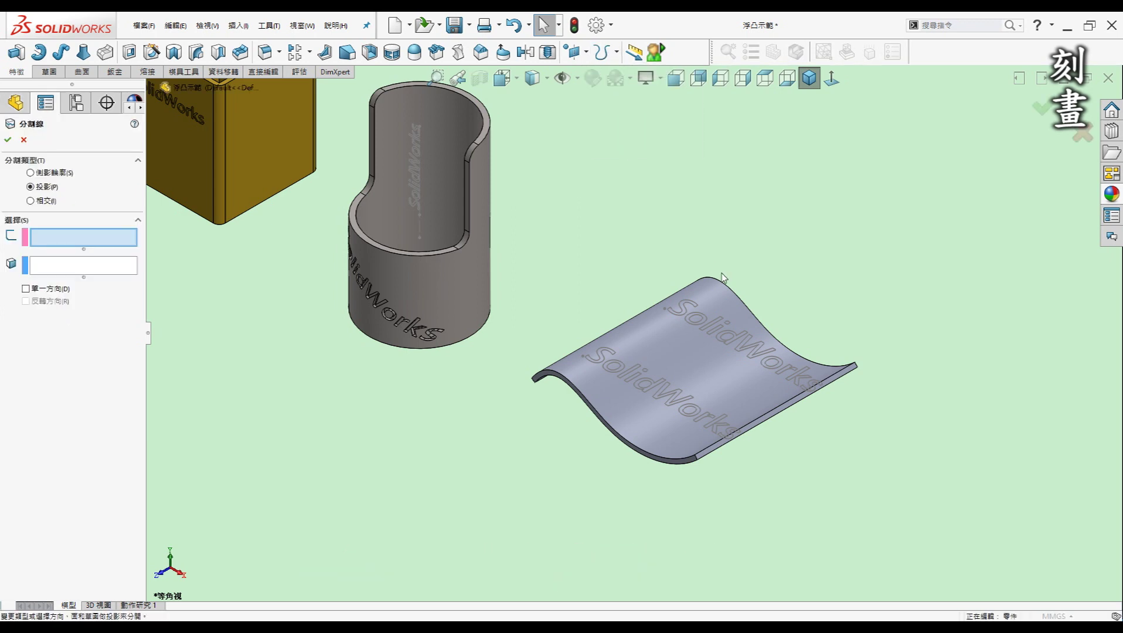
pyautogui.click(763, 352)
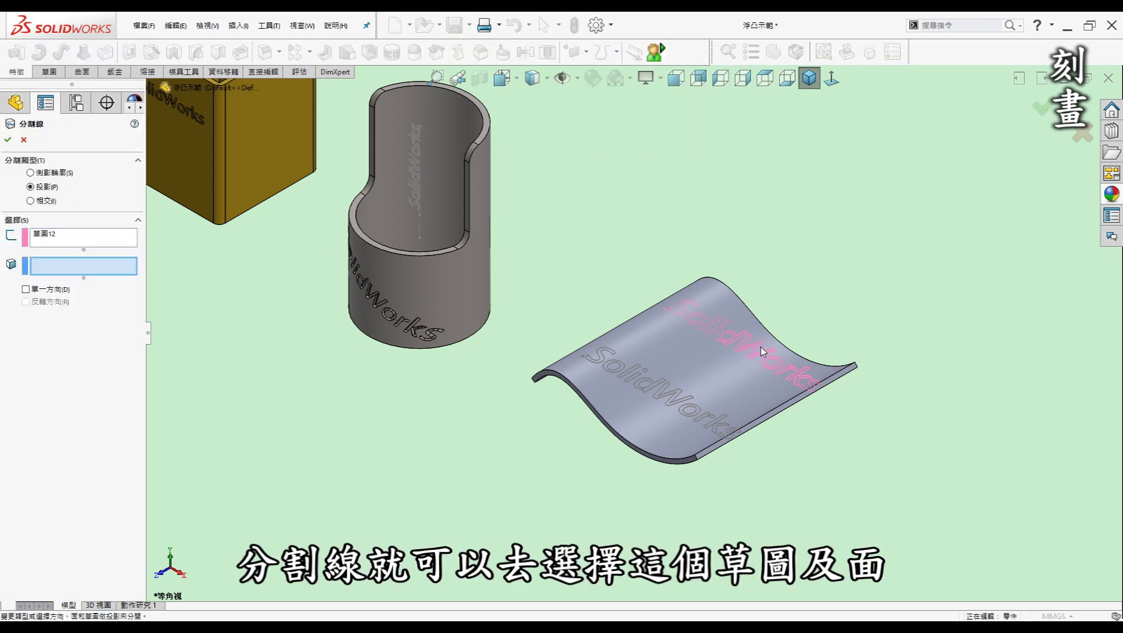
pyautogui.click(741, 375)
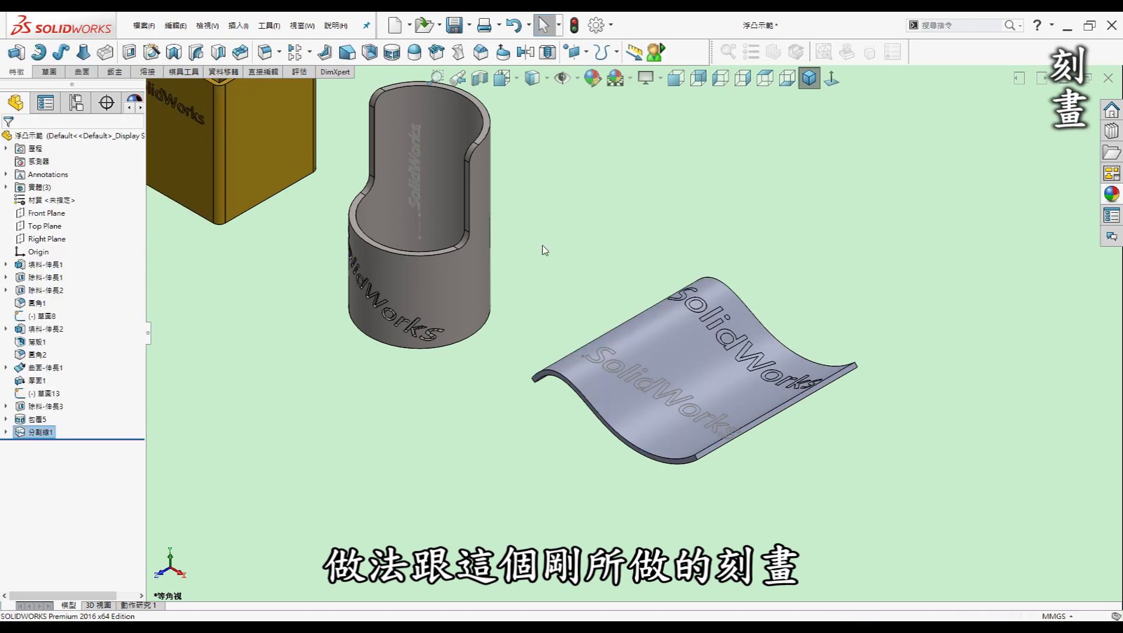
pyautogui.click(551, 243)
pyautogui.keyDown('ctrl'); pyautogui.moveTo(551, 244); pyautogui.dragTo(570, 275, button='middle'); pyautogui.keyUp('ctrl')
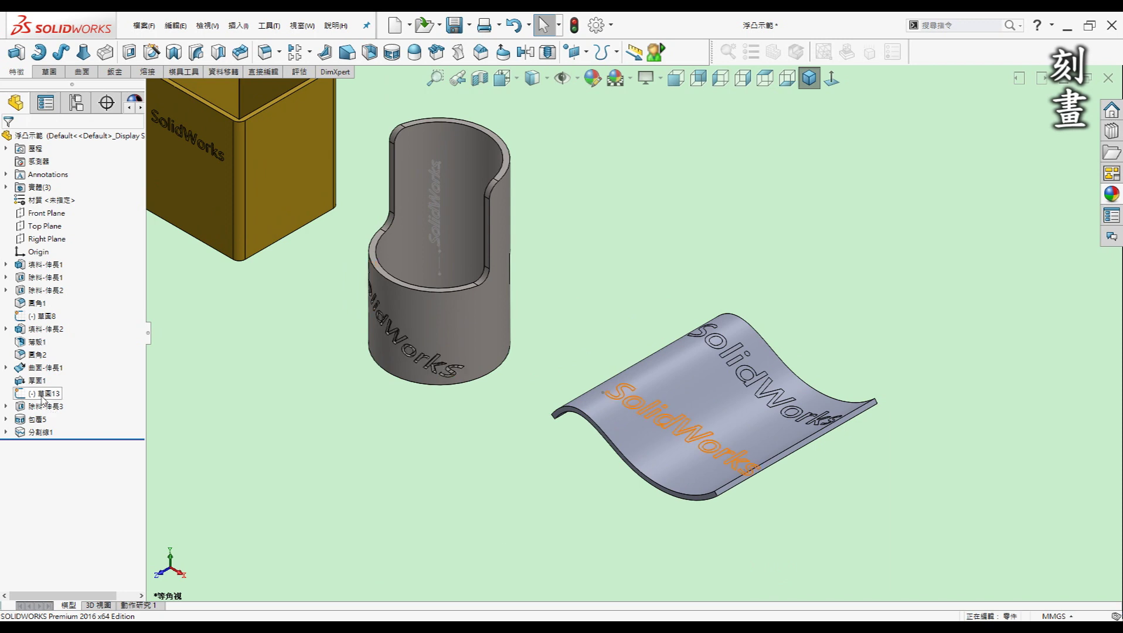
# Step: Project lower text sketch 草圖13 onto the curved sheet face as split line 分割線2
pyautogui.click(41, 394)
pyautogui.click(588, 53)
pyautogui.click(613, 69)
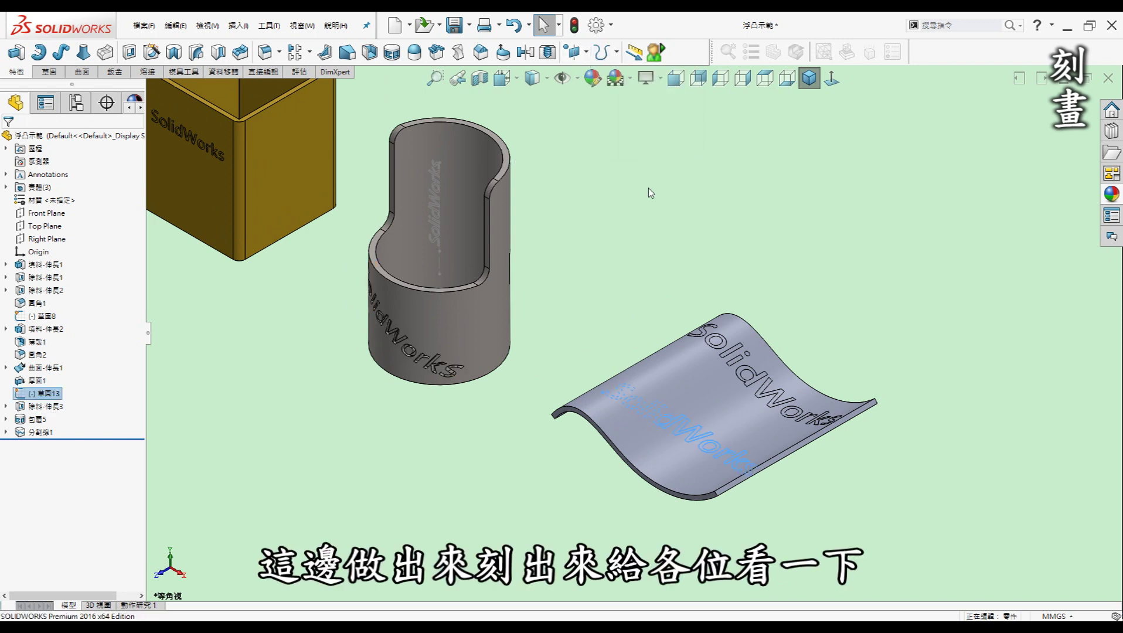
pyautogui.click(718, 390)
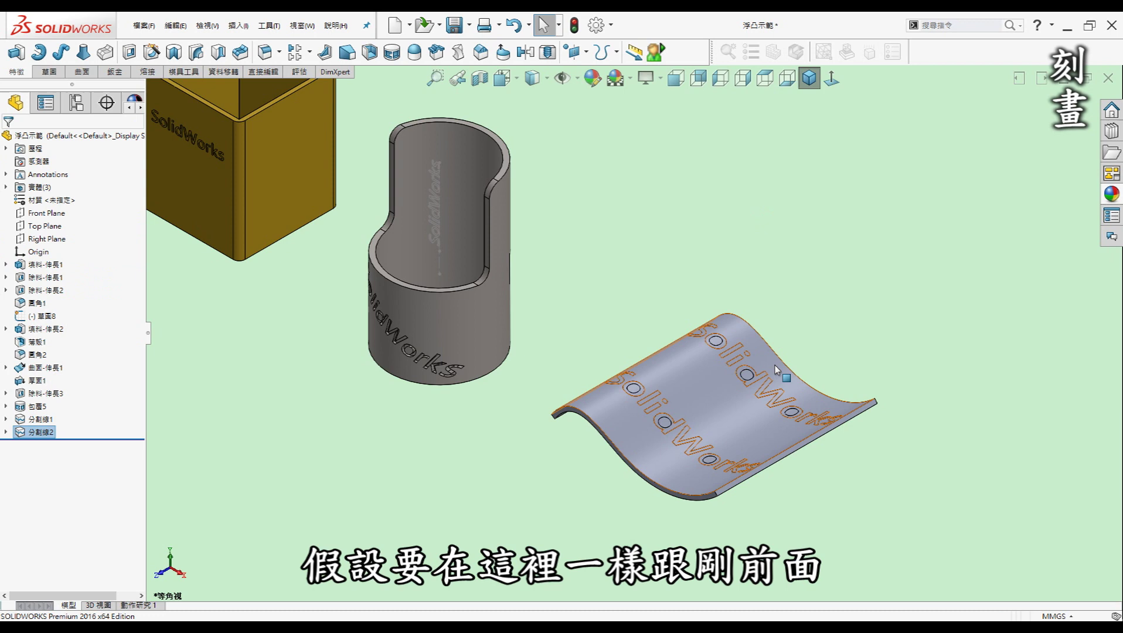
pyautogui.click(640, 210)
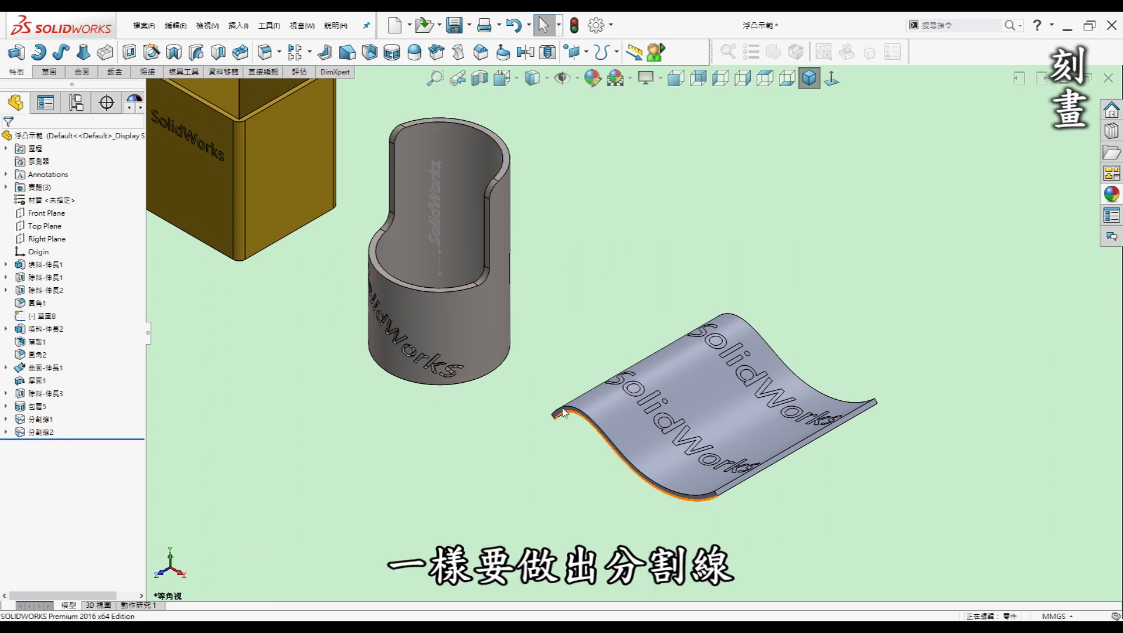
# Step: Start a 0.00 mm Offset Surface and select the split 'Solid' letter faces
pyautogui.click(82, 71)
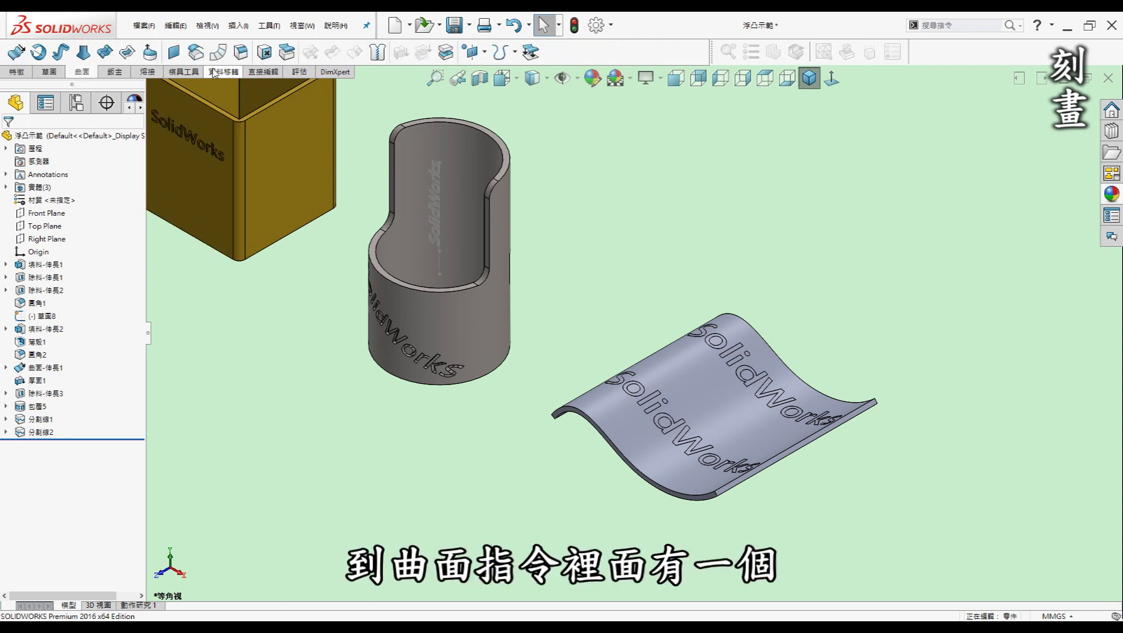
pyautogui.click(195, 52)
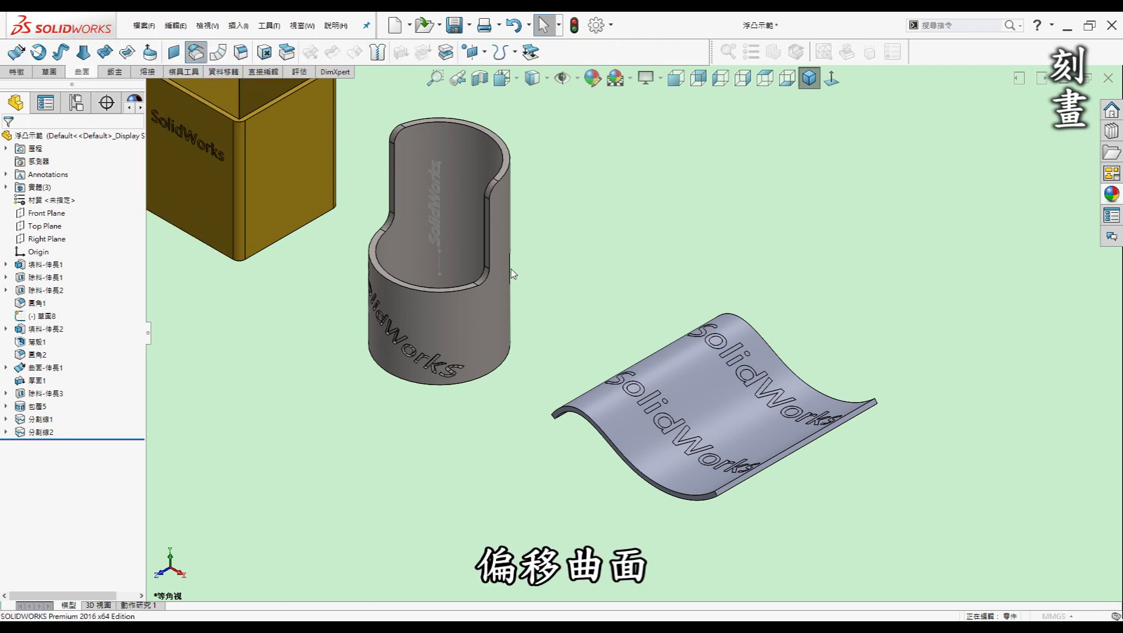
pyautogui.moveTo(51, 202); pyautogui.dragTo(2, 191)
pyautogui.press('Return')
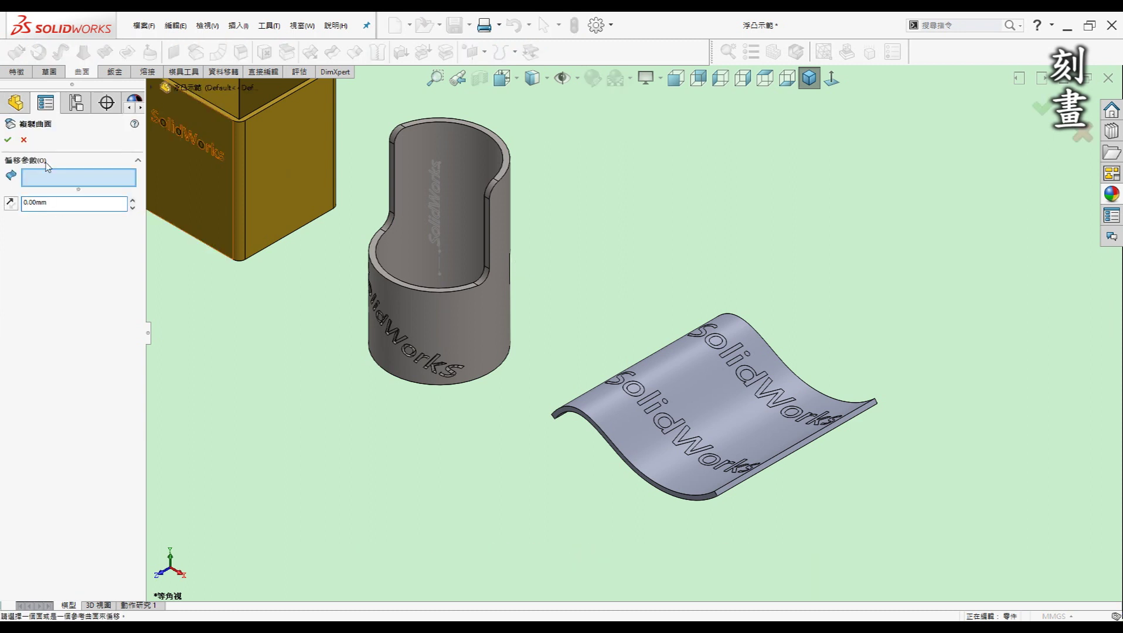
pyautogui.scroll(-2, 791, 327)
pyautogui.scroll(-4, 709, 320)
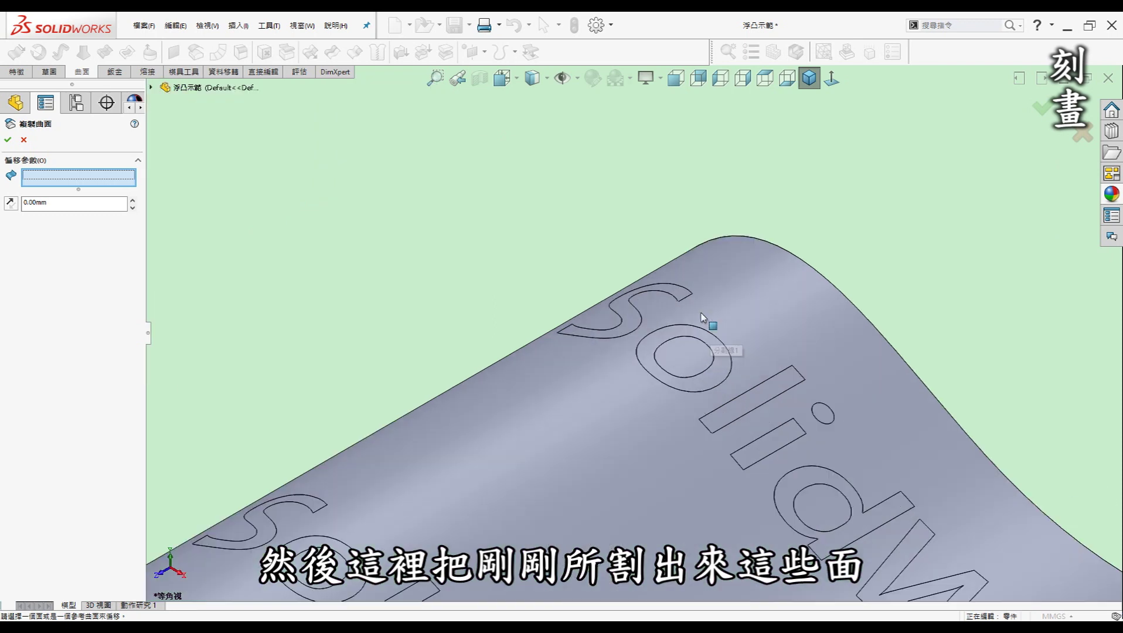
pyautogui.click(687, 299)
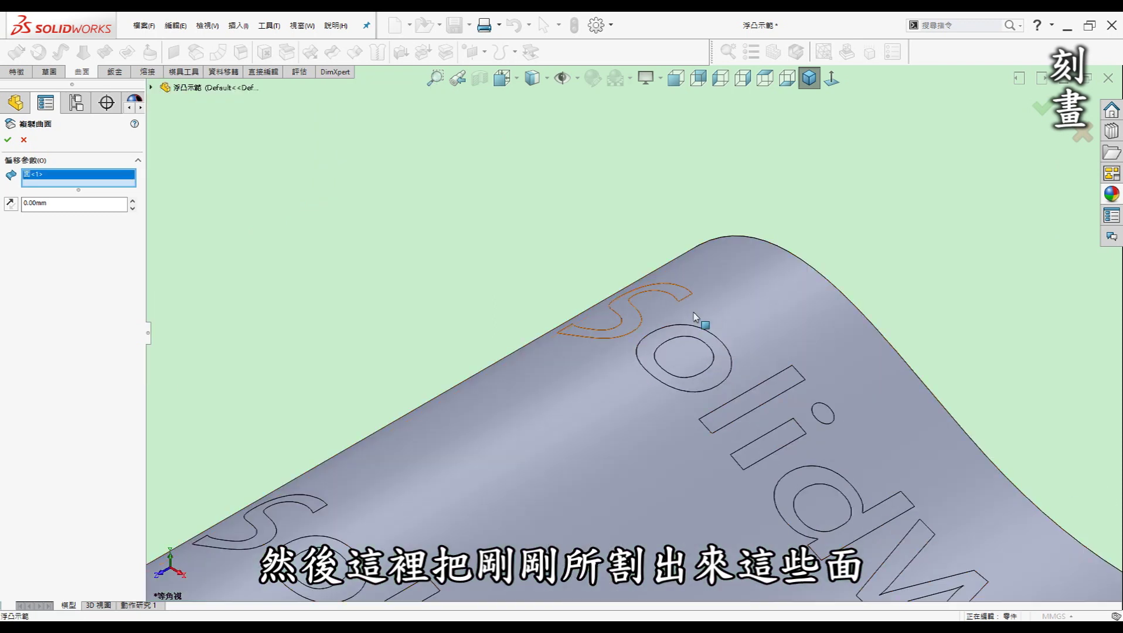
pyautogui.click(711, 339)
pyautogui.click(764, 394)
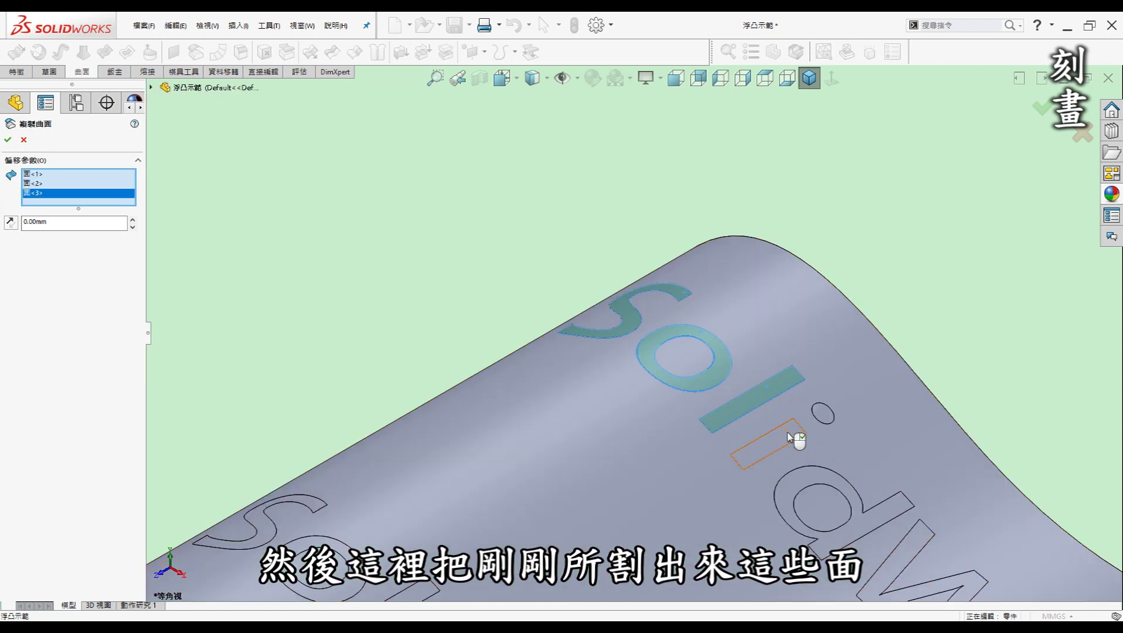
pyautogui.click(788, 440)
pyautogui.click(823, 413)
pyautogui.click(835, 468)
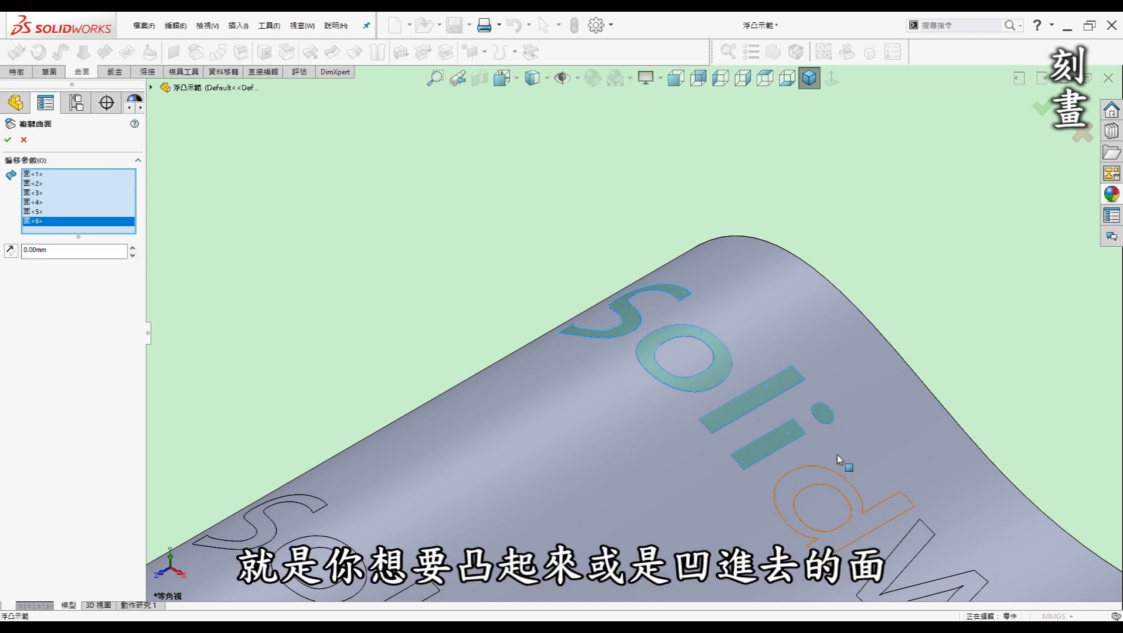
# Step: Add the 'Works' letter faces and accept offset surface 曲面-偏移1
pyautogui.scroll(3, 837, 454)
pyautogui.scroll(1, 838, 444)
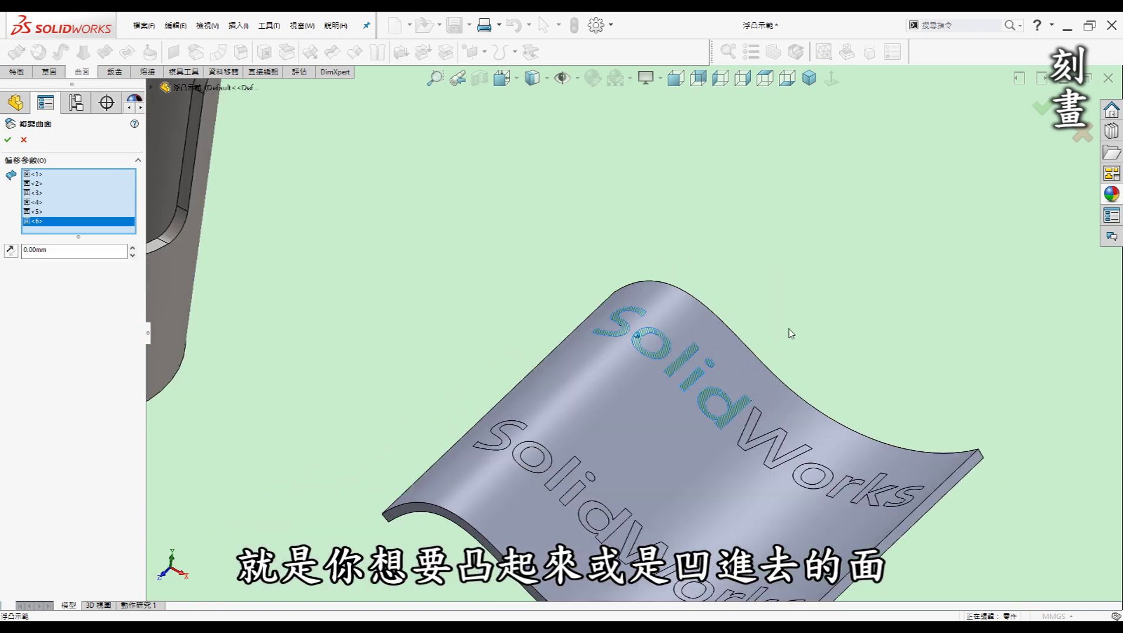
pyautogui.press('Up')
pyautogui.press('Up')
pyautogui.press('Up')
pyautogui.click(754, 351)
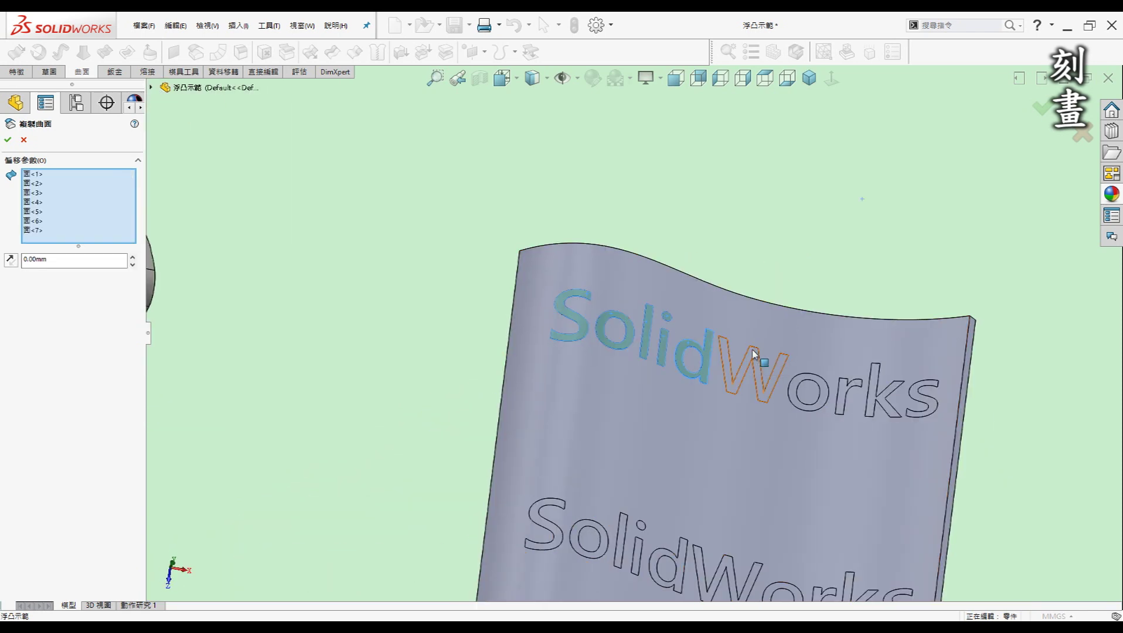
pyautogui.click(807, 377)
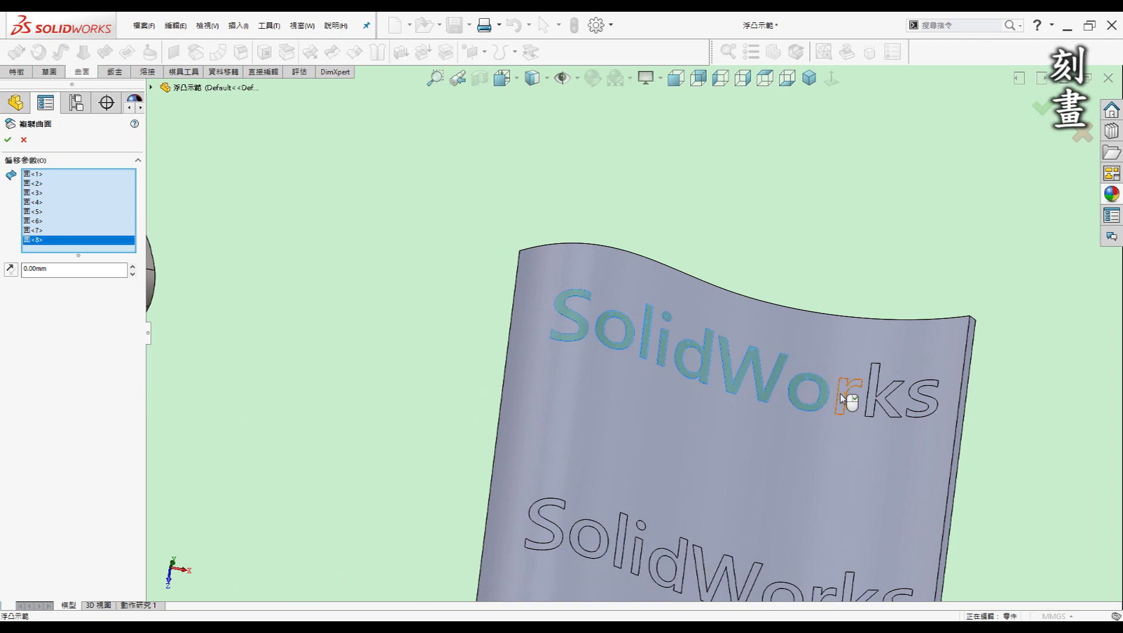
pyautogui.click(844, 402)
pyautogui.click(877, 401)
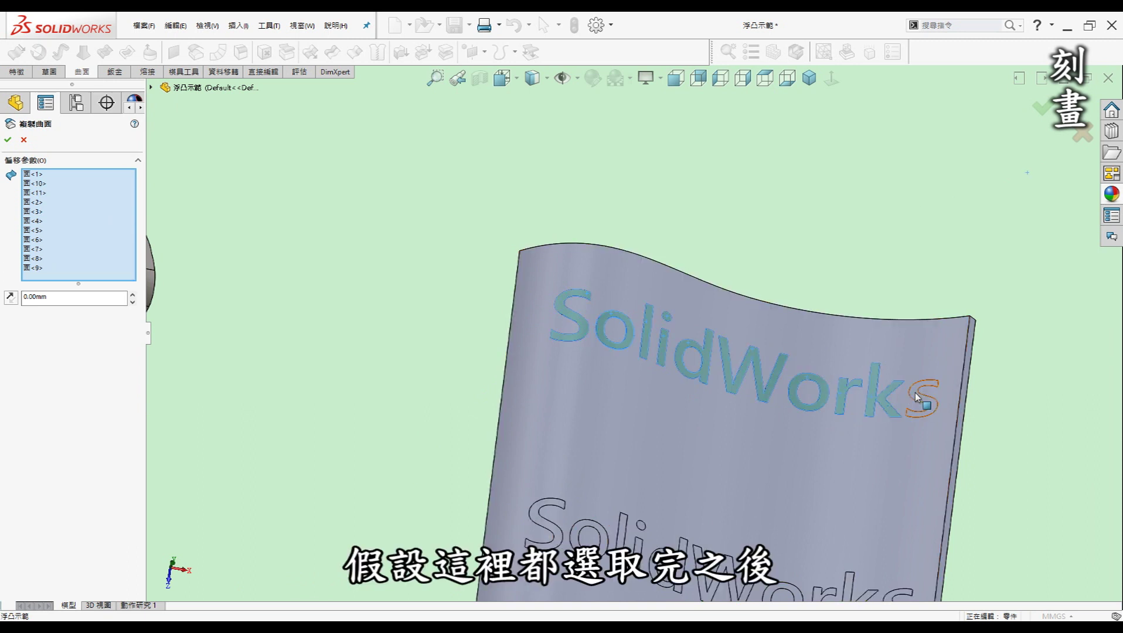
pyautogui.click(918, 402)
pyautogui.click(1041, 111)
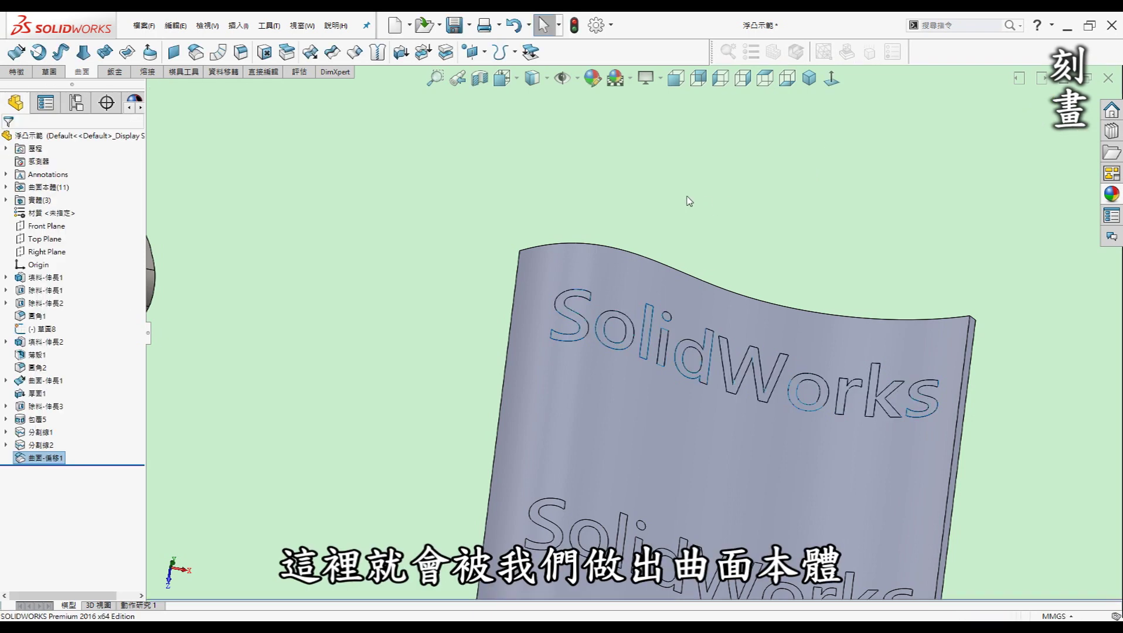
# Step: Thicken the S letter surface body 1 mm with the thickness direction changed
pyautogui.click(7, 187)
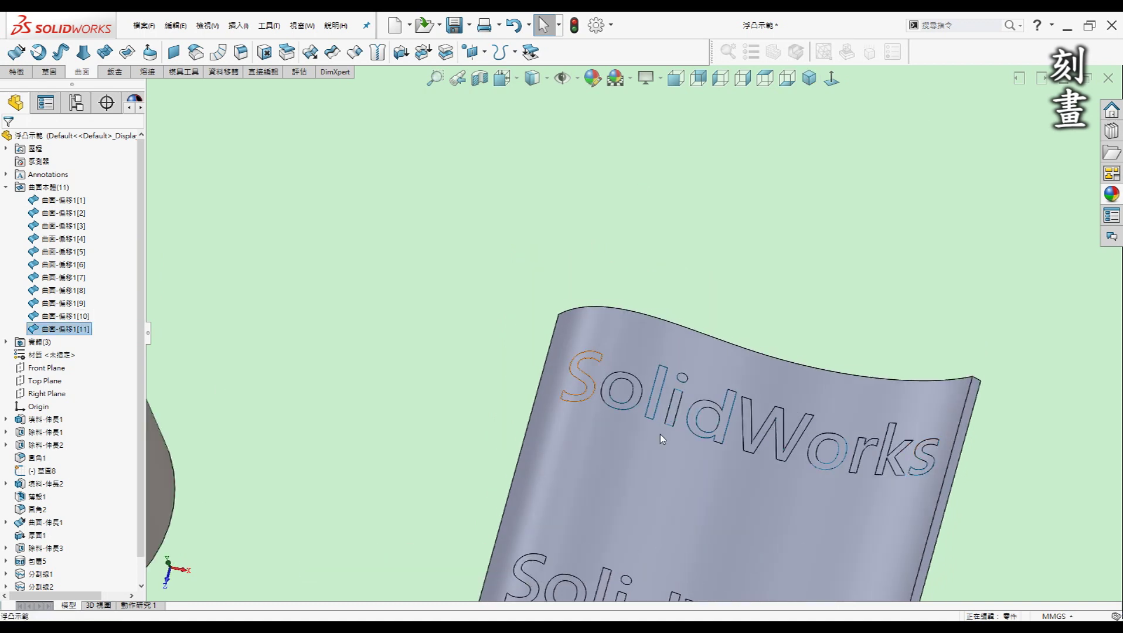
pyautogui.click(559, 390)
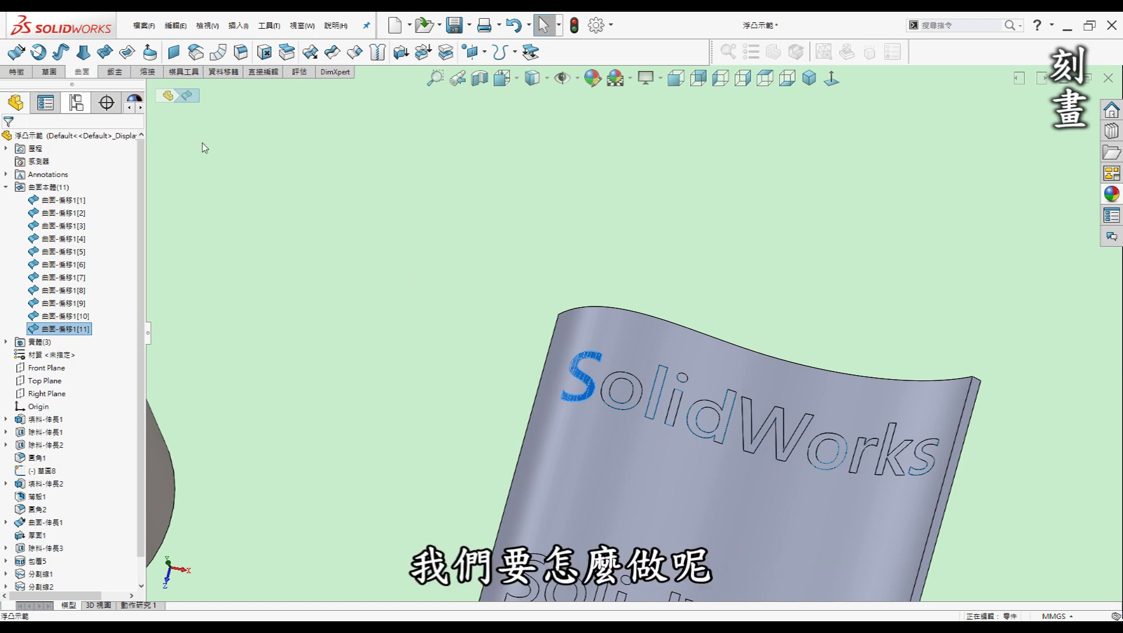
pyautogui.click(402, 53)
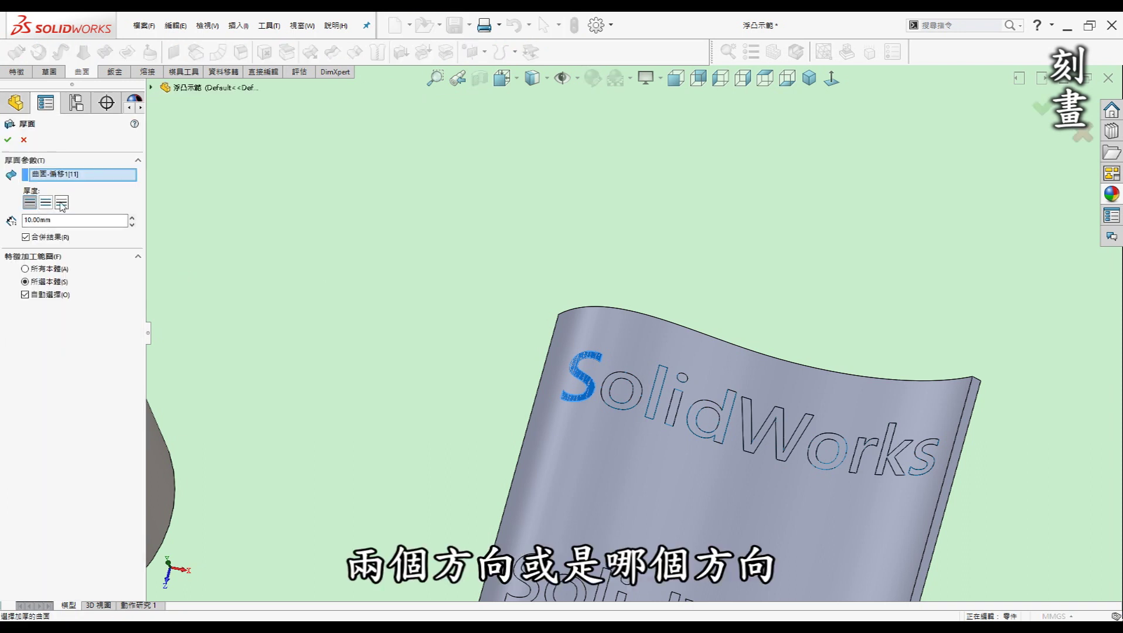
pyautogui.click(47, 202)
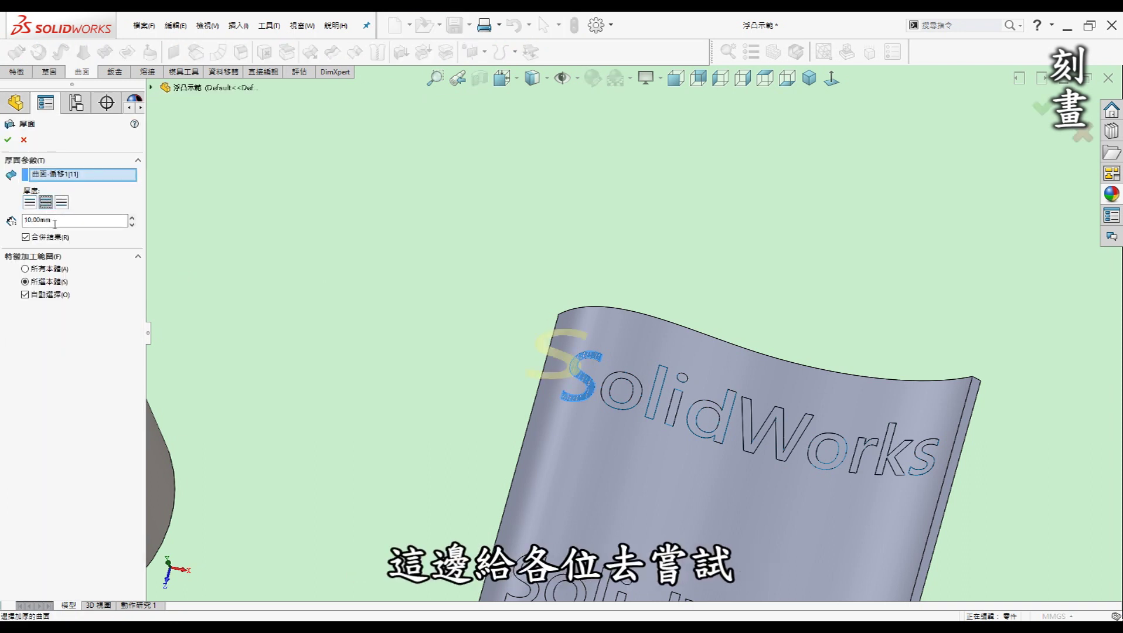
pyautogui.doubleClick(58, 221)
pyautogui.write('1')
pyautogui.press('Return')
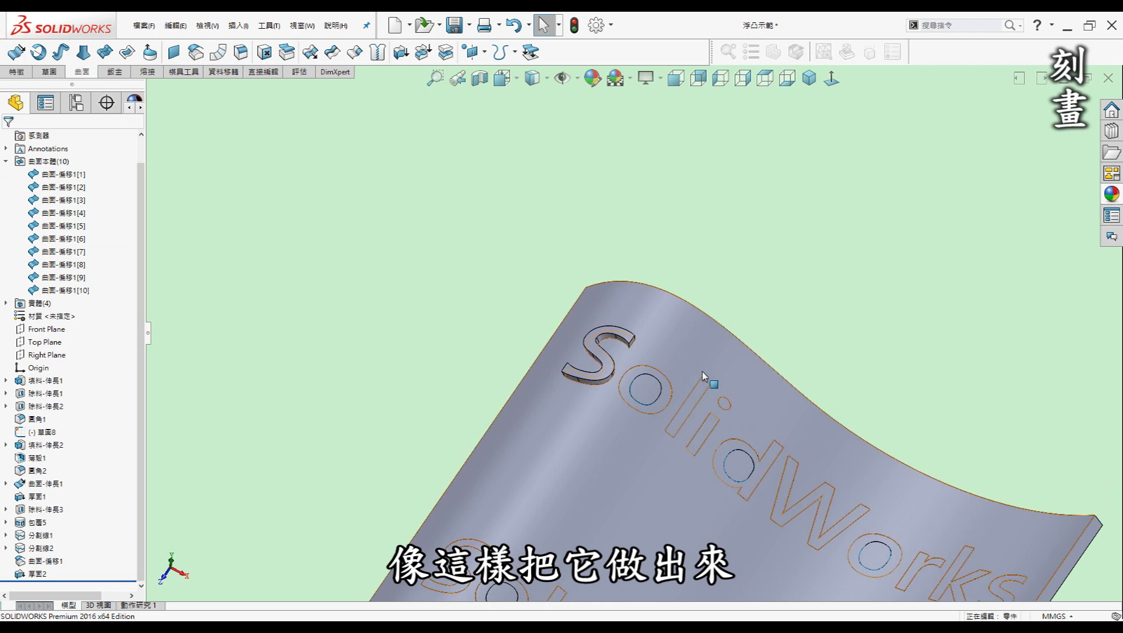
# Step: Cut a 1 mm thickened-cut recess from the o letter surface, then view the model isometrically
pyautogui.click(426, 61)
pyautogui.click(665, 385)
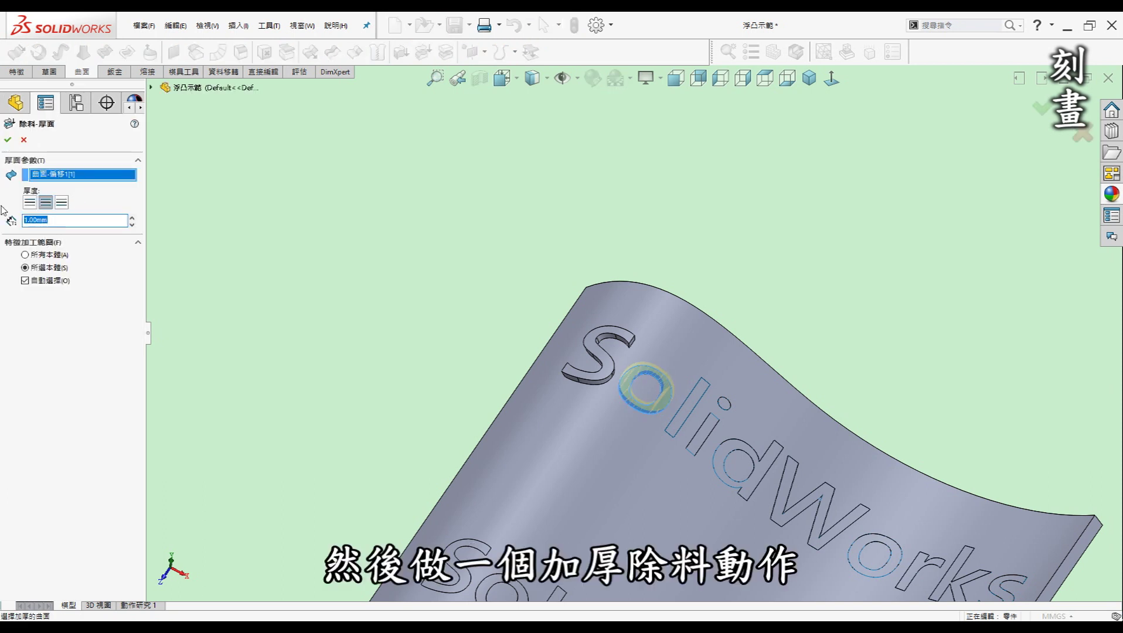
pyautogui.click(12, 142)
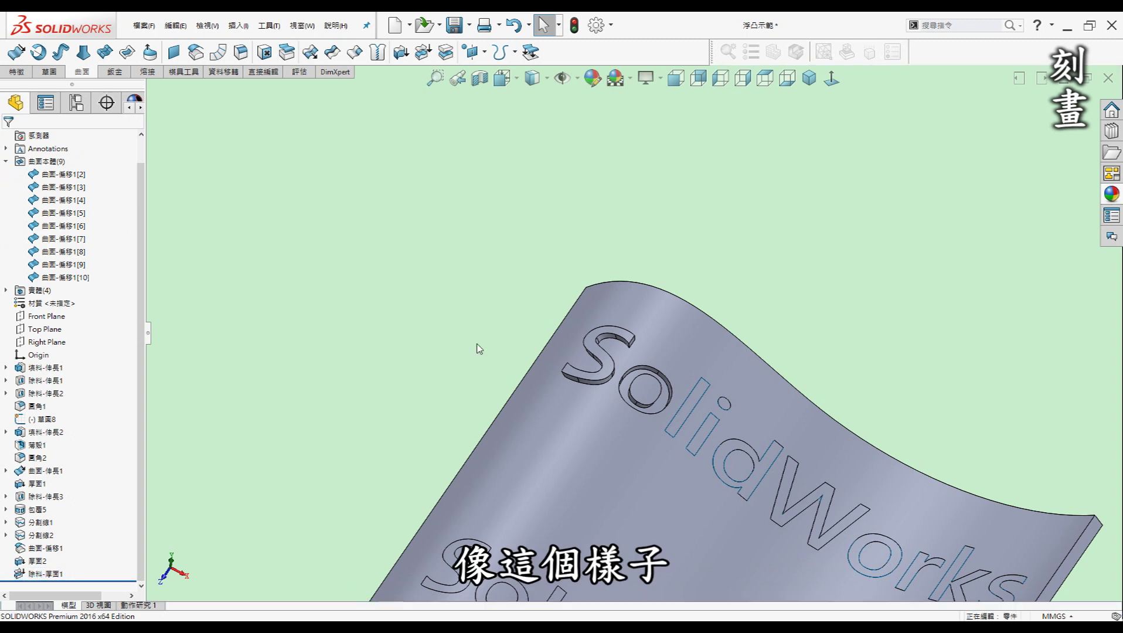
pyautogui.moveTo(636, 352)
pyautogui.mouseDown(button='middle')
pyautogui.moveTo(692, 393)
pyautogui.moveTo(335, 436)
pyautogui.mouseUp(button='middle')
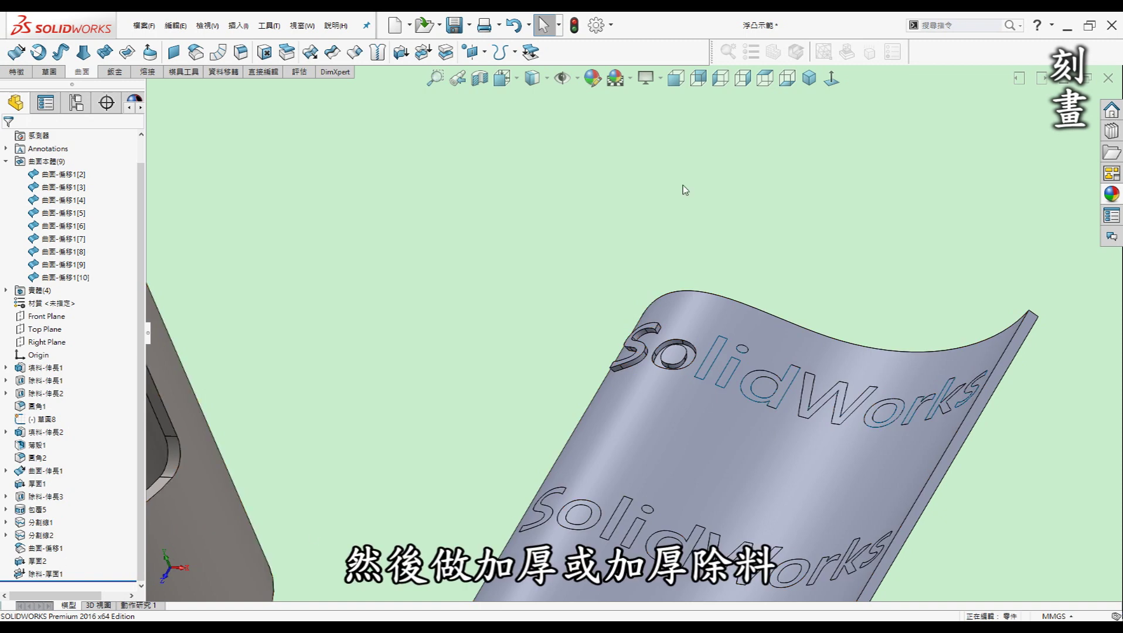
pyautogui.click(808, 78)
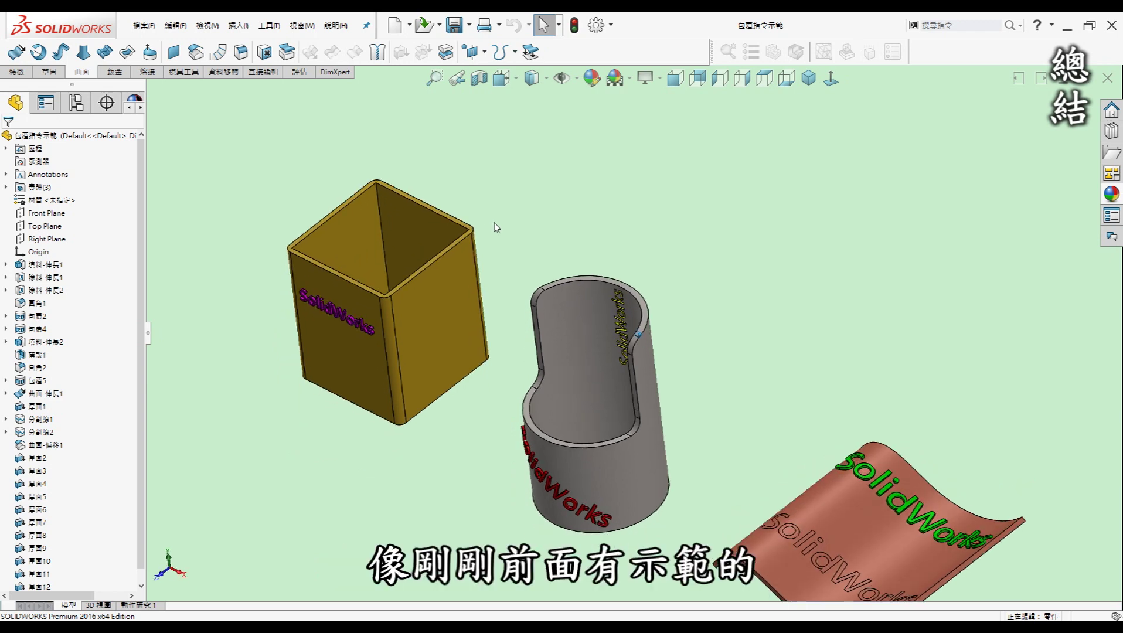
pyautogui.moveTo(494, 228); pyautogui.dragTo(433, 273, button='middle')
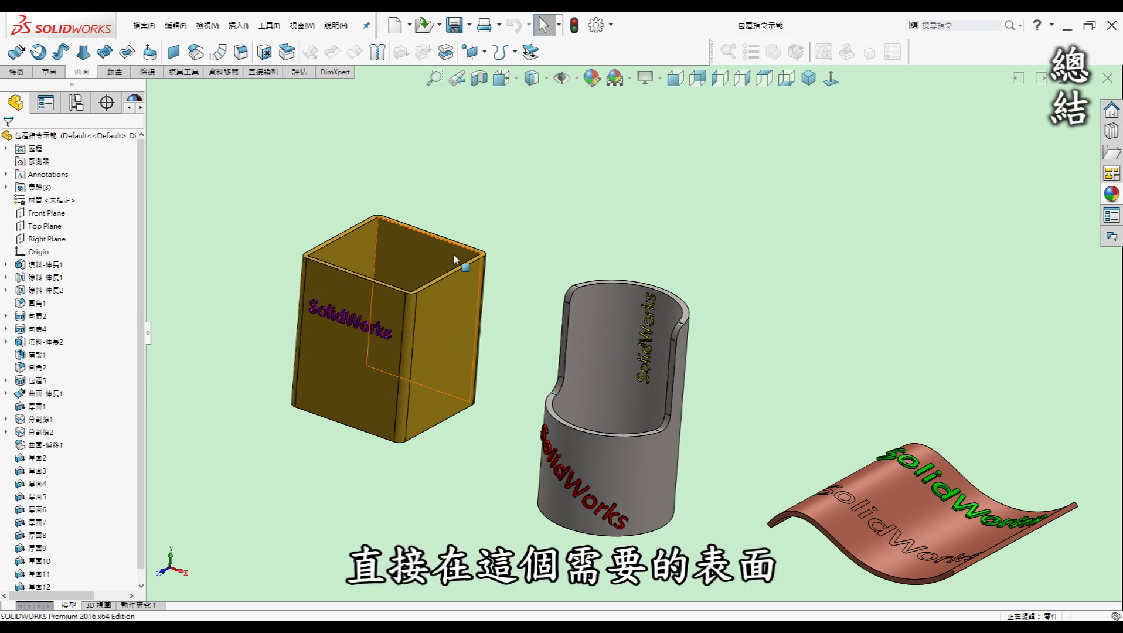
pyautogui.moveTo(509, 253); pyautogui.dragTo(534, 256, button='middle')
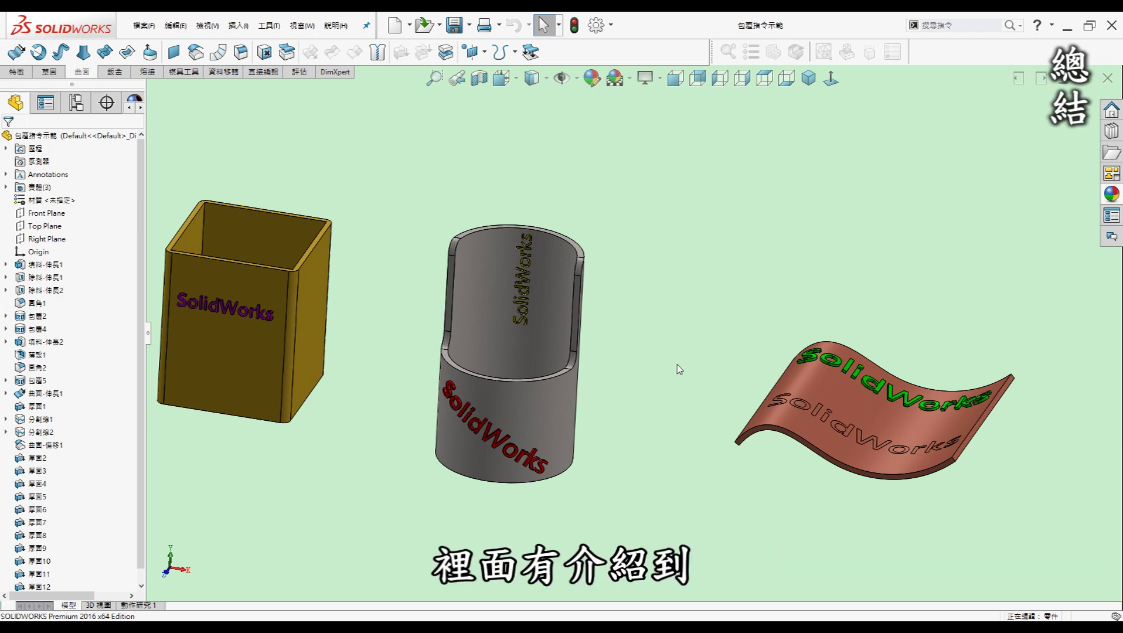
pyautogui.press('f')
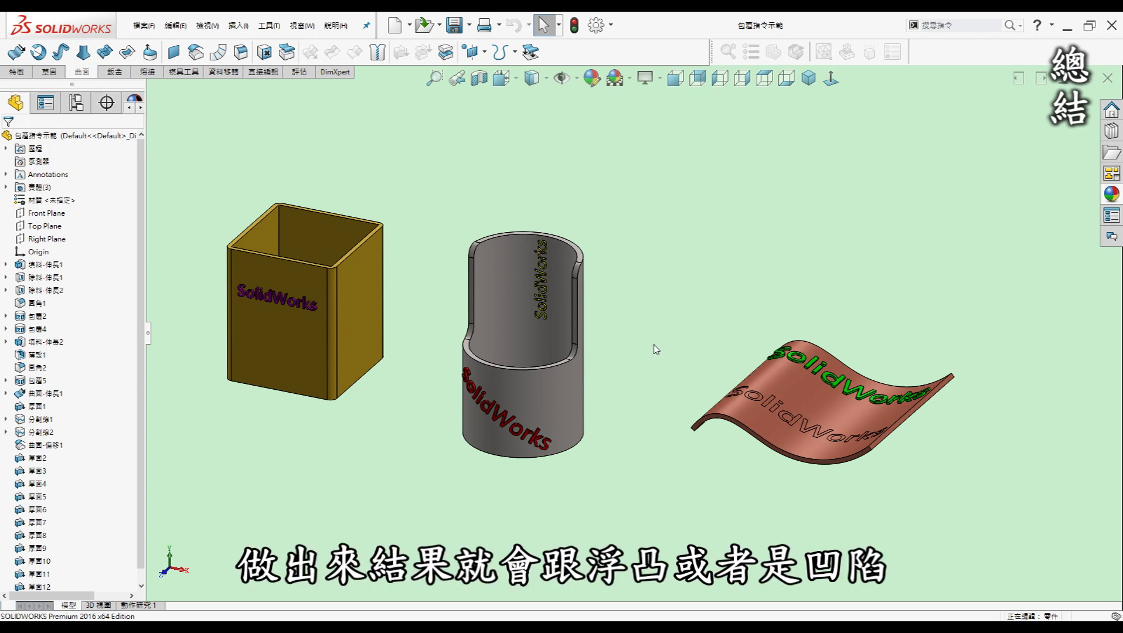
pyautogui.scroll(-2, 658, 345)
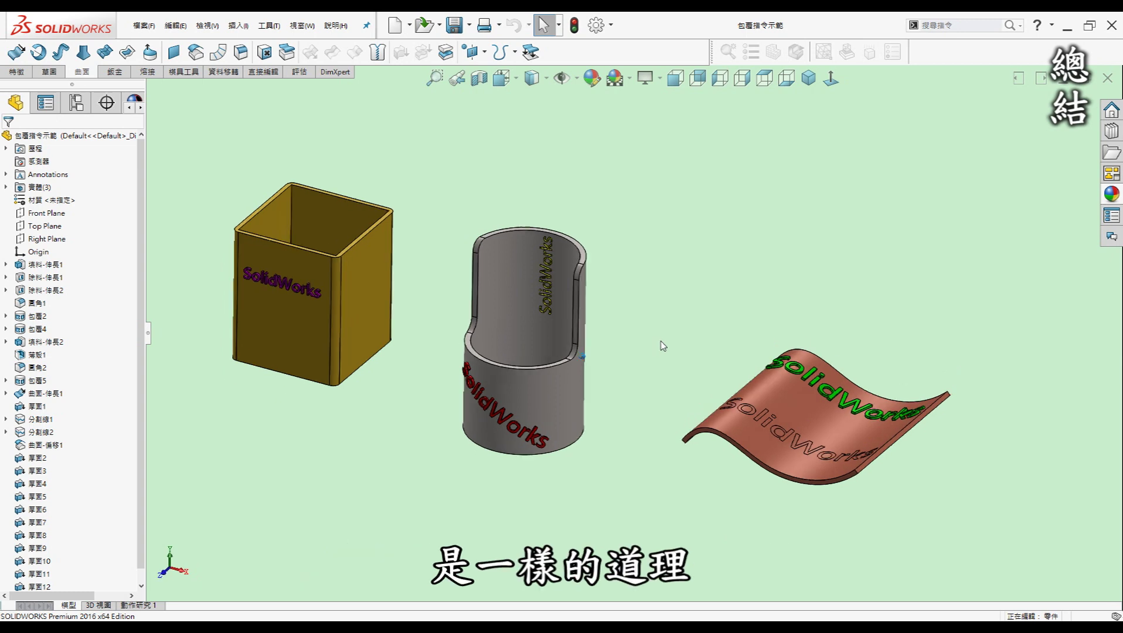
pyautogui.scroll(-1, 662, 342)
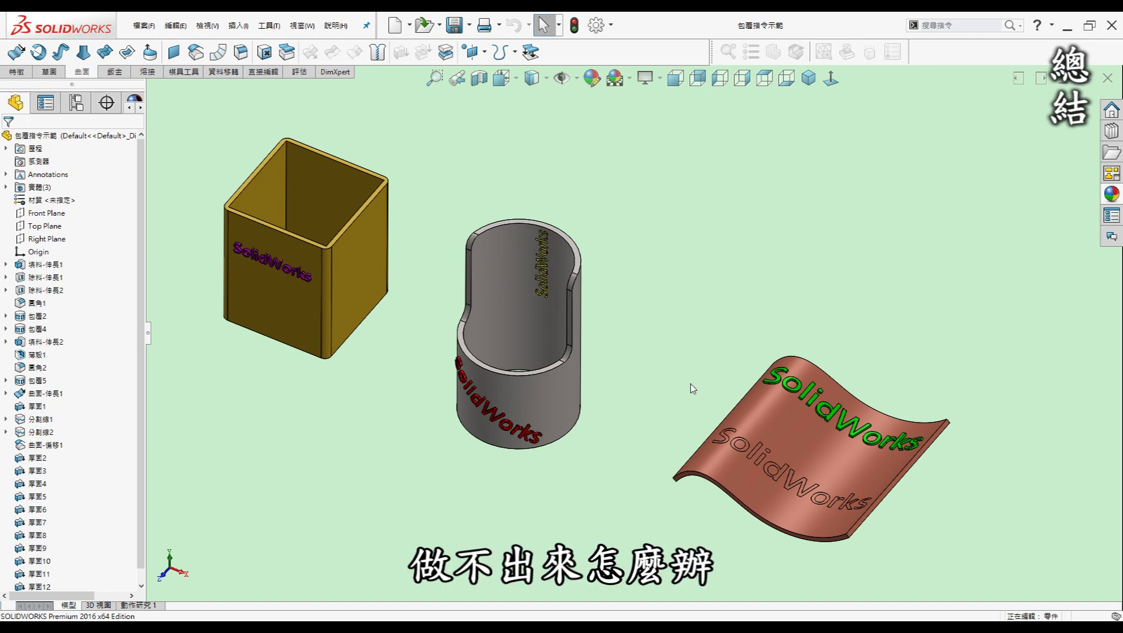
pyautogui.moveTo(690, 384); pyautogui.dragTo(667, 358, button='middle')
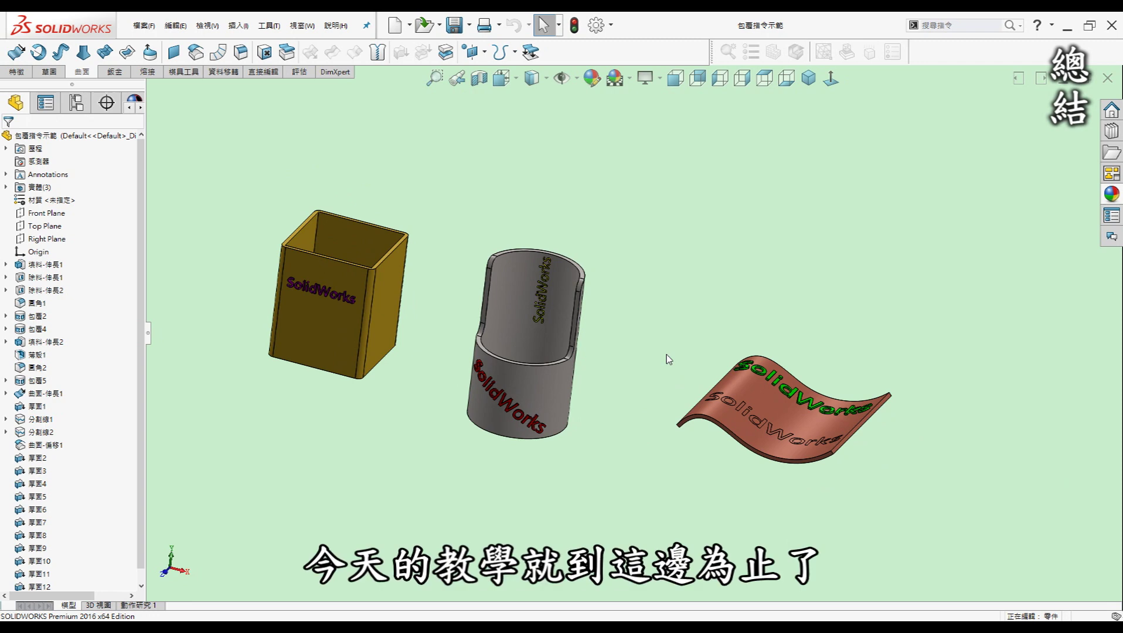
pyautogui.hotkey('ctrl', '1')
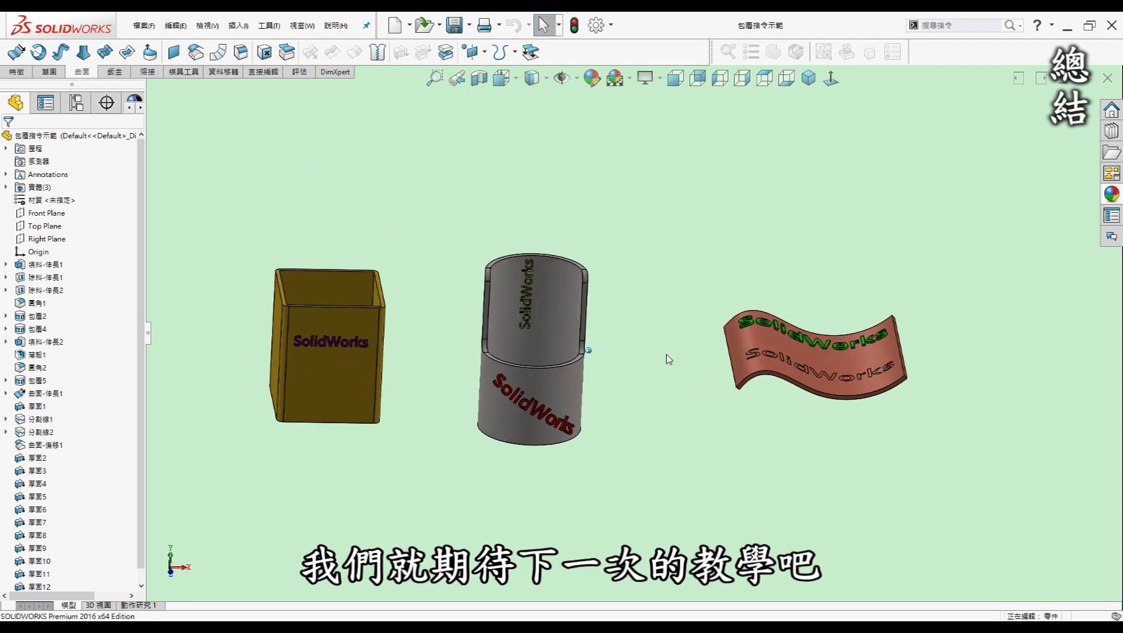
pyautogui.hotkey('ctrl', '7')
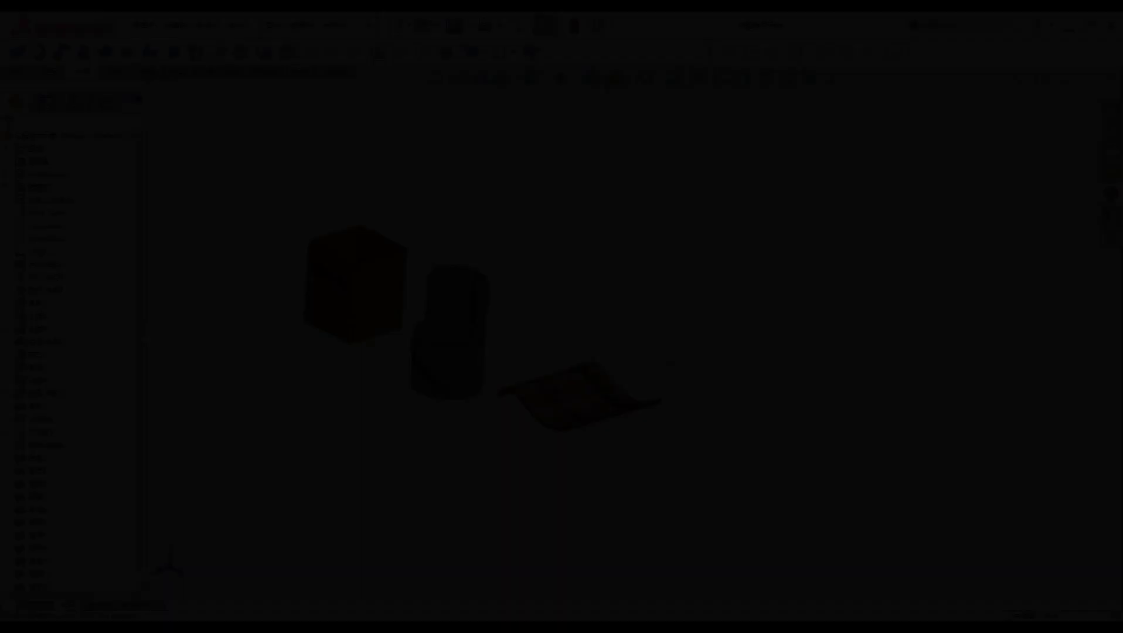